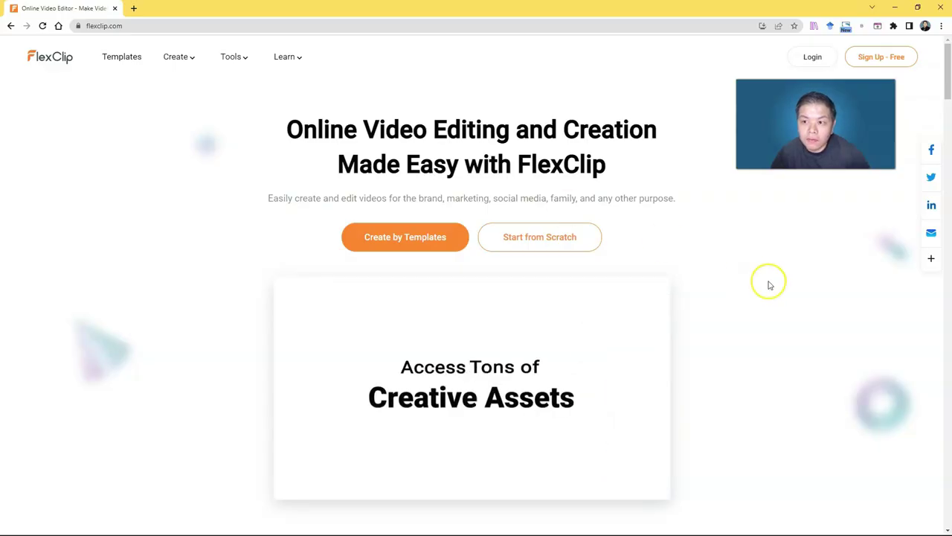
Deselect the headline text and sign in to the FlexClip account.
{"action": "left_click_drag", "start_coordinate": [518, 157], "coordinate": [604, 164]}
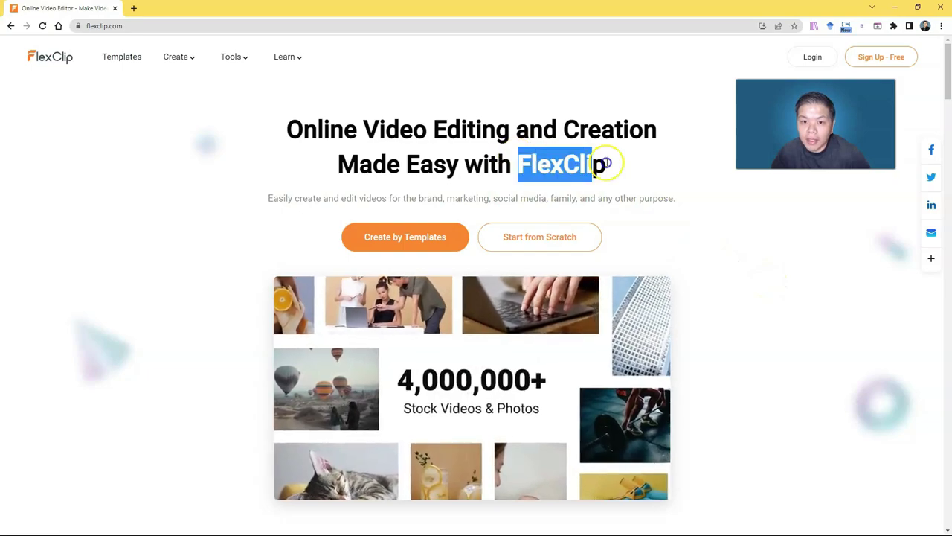
{"action": "left_click", "coordinate": [665, 195]}
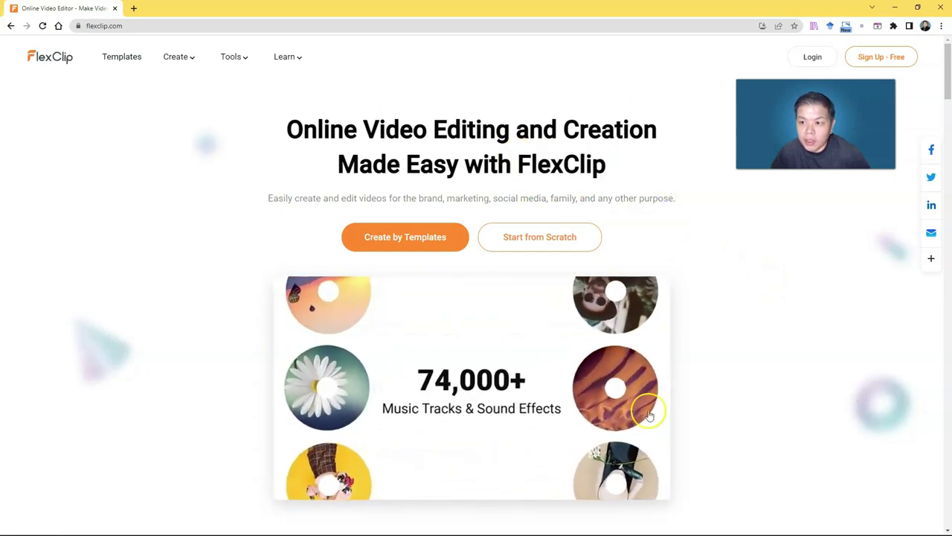
{"action": "mouse_move", "coordinate": [948, 78]}
{"action": "left_mouse_down"}
{"action": "mouse_move", "coordinate": [929, 278]}
{"action": "mouse_move", "coordinate": [939, 62]}
{"action": "left_mouse_up"}
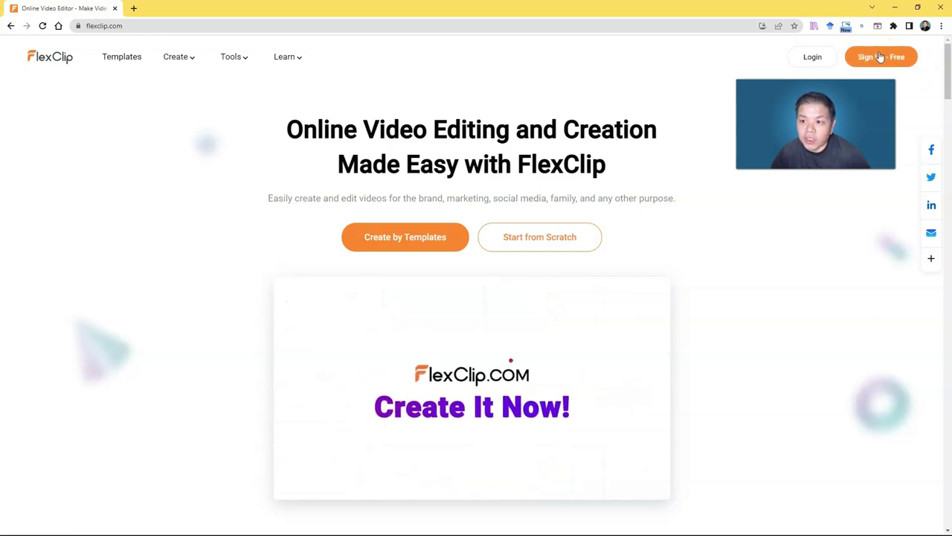
{"action": "left_click", "coordinate": [813, 56]}
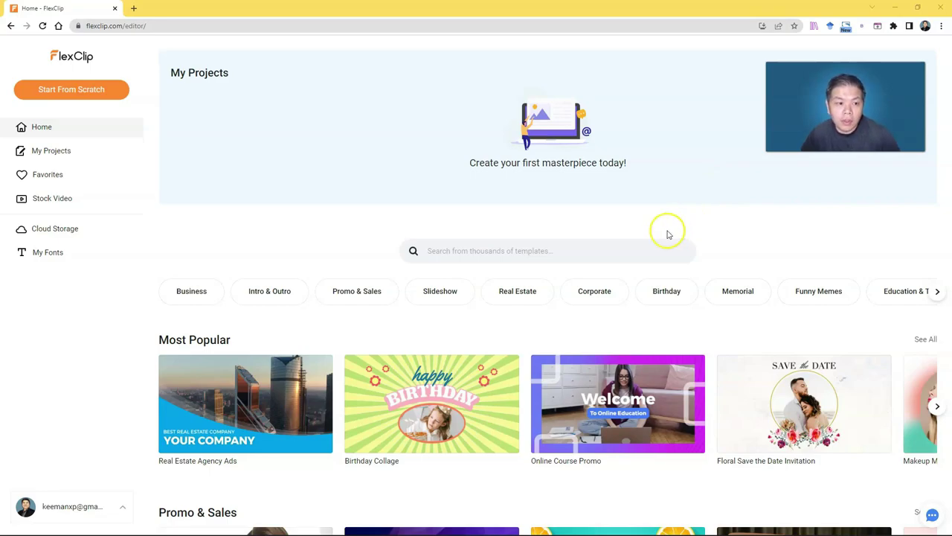
Browse the home templates and search suggestions, then go to the empty My Projects page.
{"action": "scroll", "coordinate": [633, 223], "scroll_direction": "down", "scroll_amount": 2}
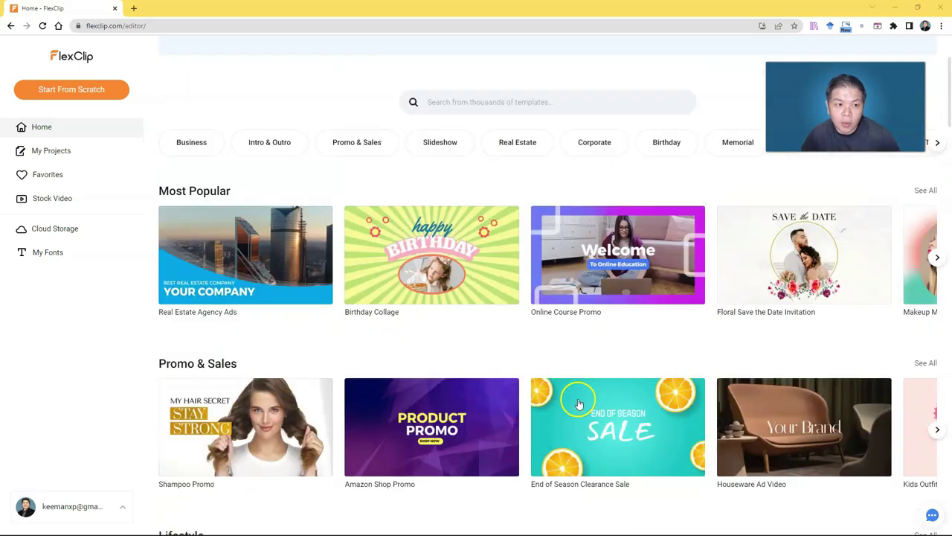
{"action": "scroll", "coordinate": [579, 404], "scroll_direction": "up", "scroll_amount": 2}
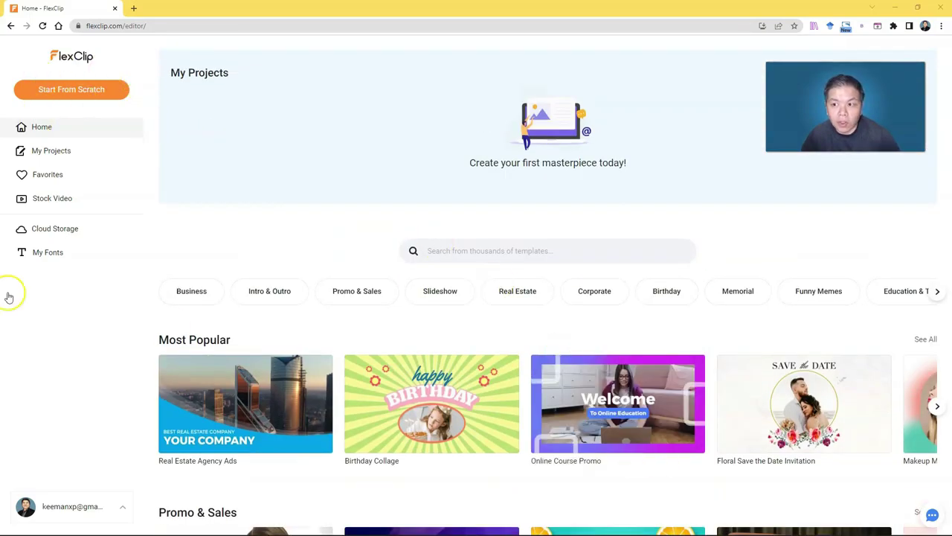
{"action": "scroll", "coordinate": [716, 312], "scroll_direction": "down", "scroll_amount": 8}
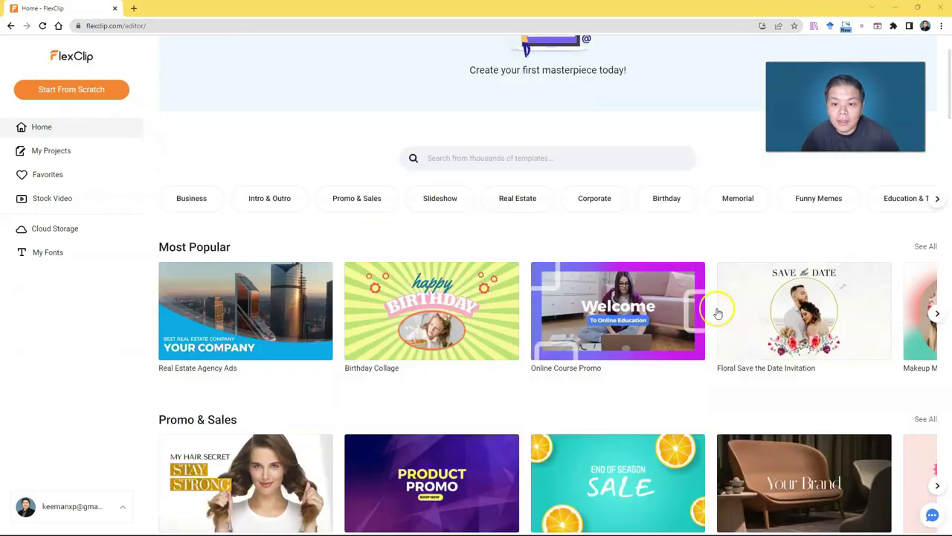
{"action": "scroll", "coordinate": [624, 374], "scroll_direction": "down", "scroll_amount": 9}
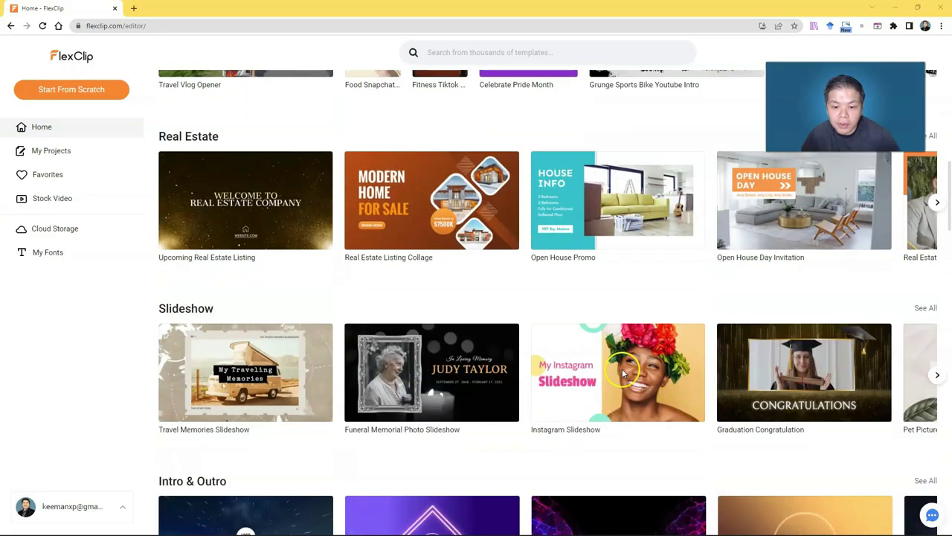
{"action": "scroll", "coordinate": [568, 430], "scroll_direction": "up", "scroll_amount": 3}
{"action": "scroll", "coordinate": [568, 430], "scroll_direction": "up", "scroll_amount": 10}
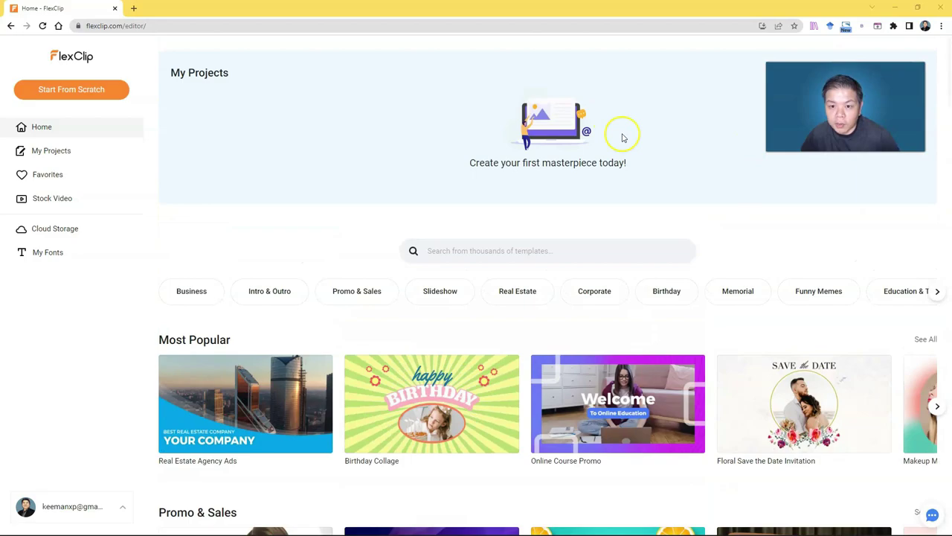
{"action": "left_click", "coordinate": [516, 251]}
{"action": "left_click", "coordinate": [755, 225]}
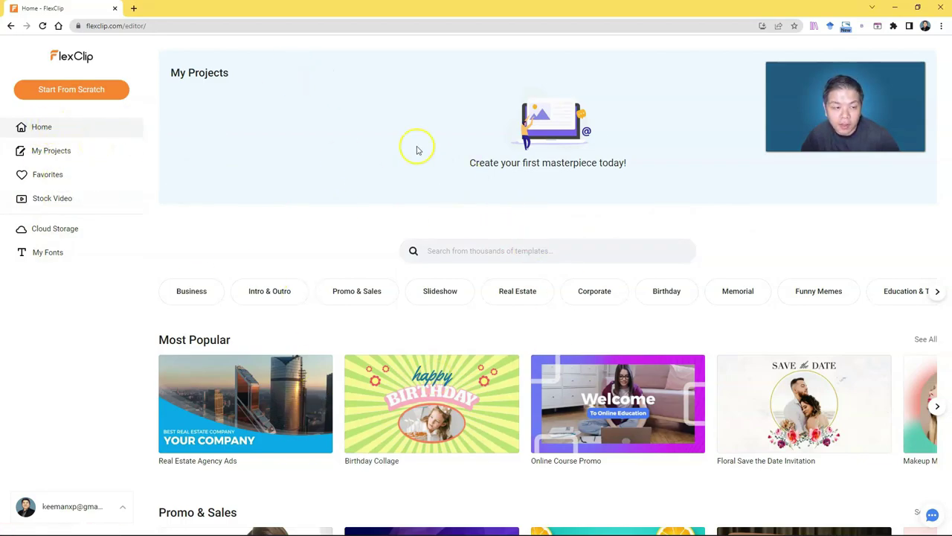
{"action": "left_click", "coordinate": [54, 148]}
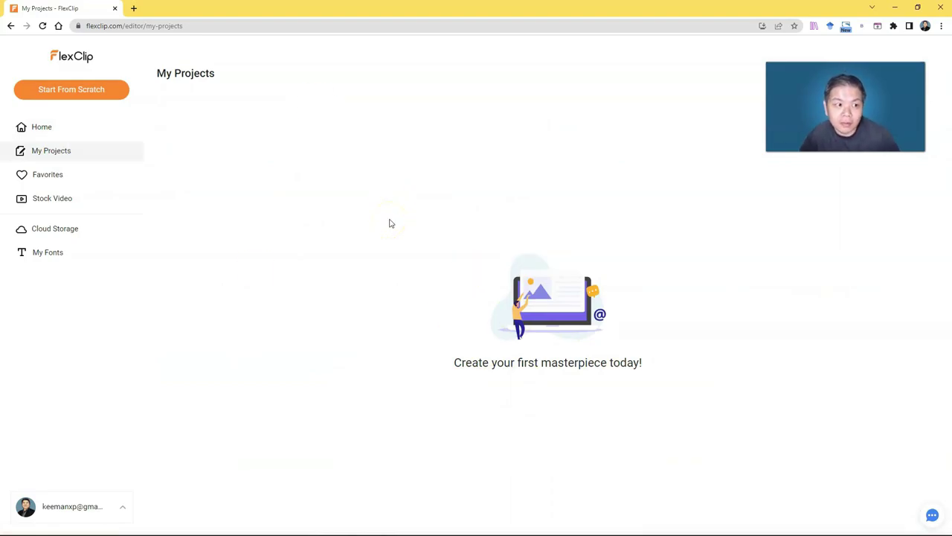
Check the empty Favorites page, then browse the Stock Video category grid.
{"action": "left_click", "coordinate": [35, 176]}
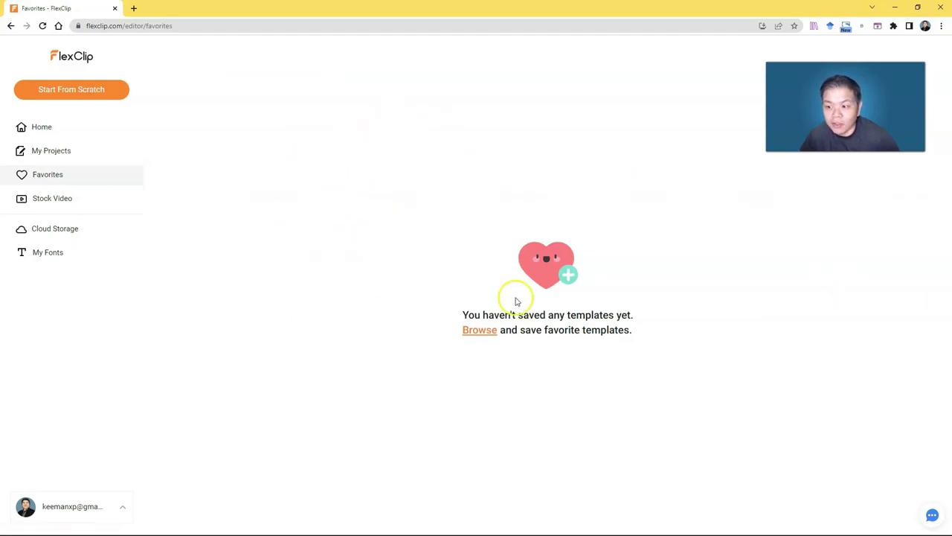
{"action": "left_click", "coordinate": [76, 201]}
{"action": "scroll", "coordinate": [469, 270], "scroll_direction": "down", "scroll_amount": 5}
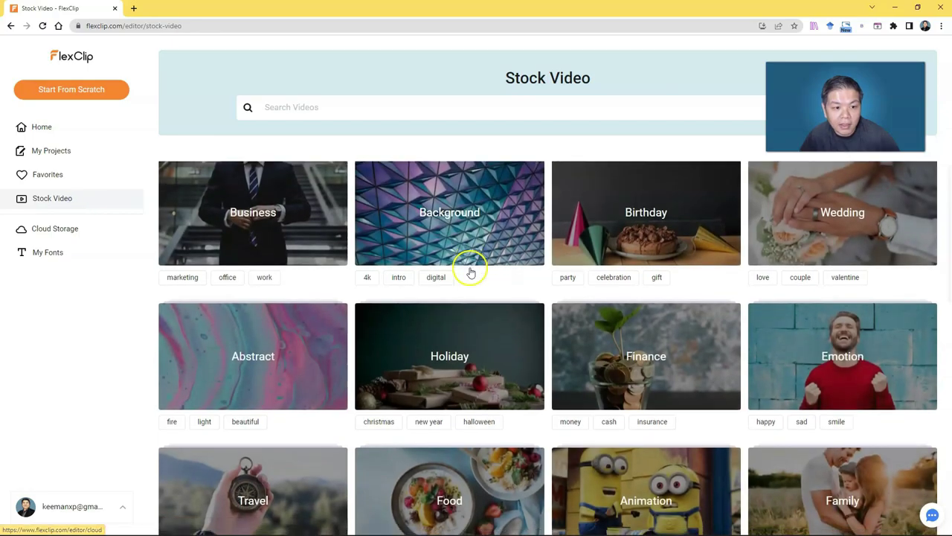
{"action": "scroll", "coordinate": [612, 374], "scroll_direction": "up", "scroll_amount": 5}
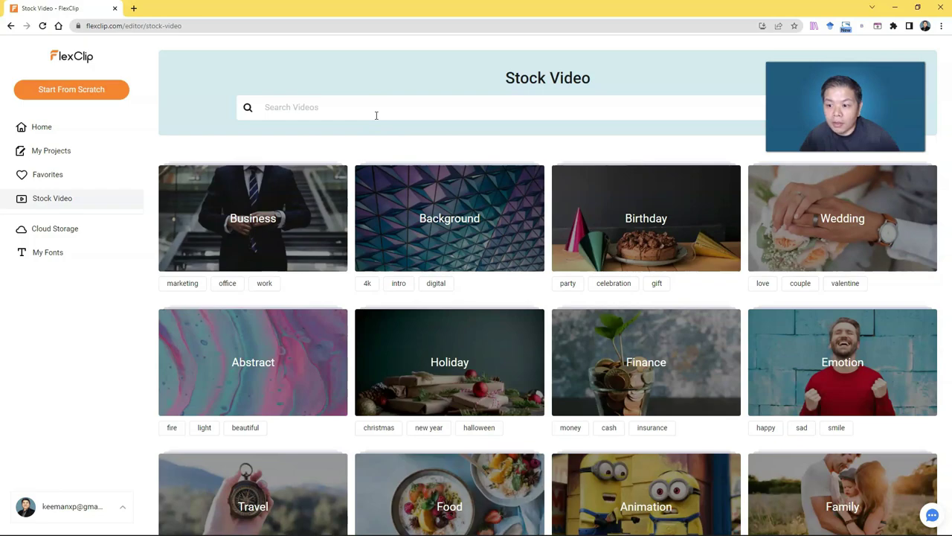
Browse the stock videos in the Background category.
{"action": "left_click", "coordinate": [434, 221]}
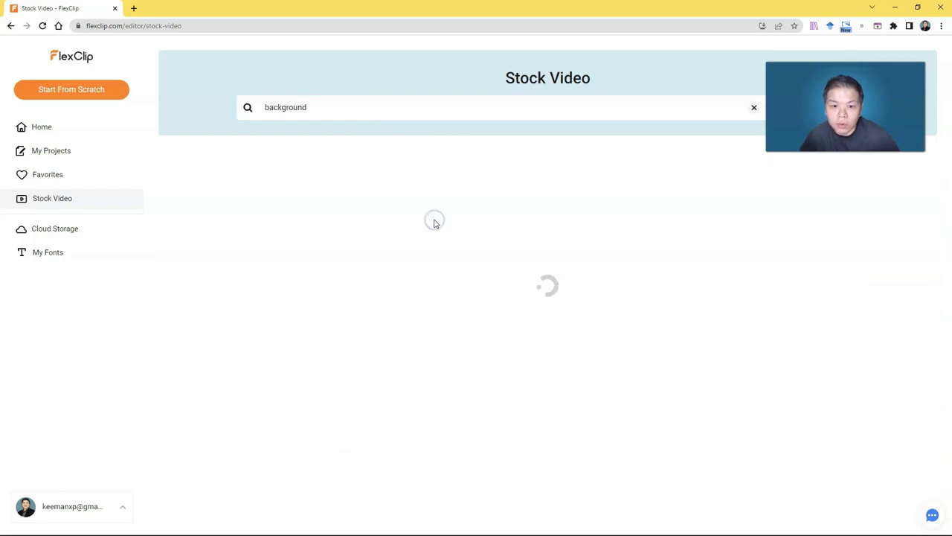
{"action": "scroll", "coordinate": [484, 342], "scroll_direction": "down", "scroll_amount": 2}
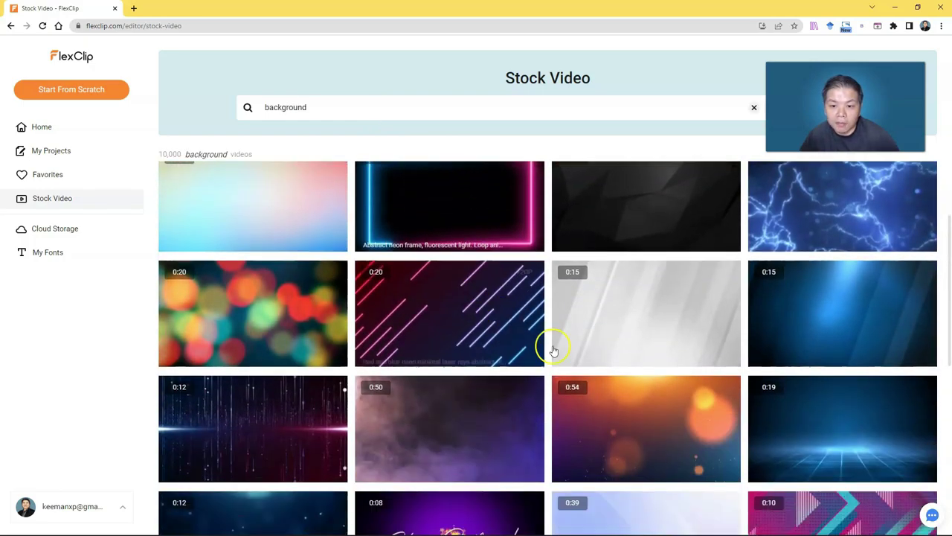
{"action": "scroll", "coordinate": [554, 349], "scroll_direction": "down", "scroll_amount": 5}
{"action": "scroll", "coordinate": [404, 387], "scroll_direction": "up", "scroll_amount": 5}
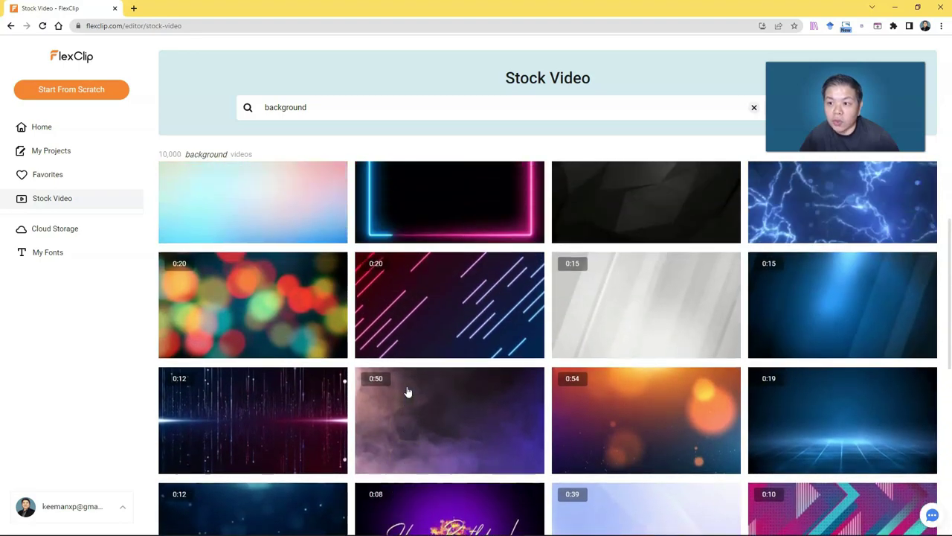
{"action": "scroll", "coordinate": [408, 392], "scroll_direction": "up", "scroll_amount": 2}
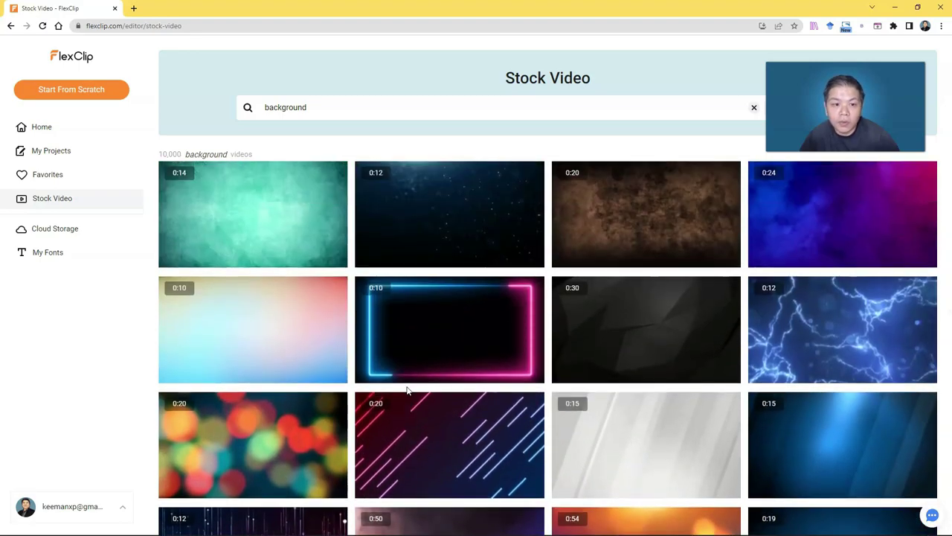
Select the 'background' search term, then go to the empty Cloud Storage page.
{"action": "left_click", "coordinate": [370, 107]}
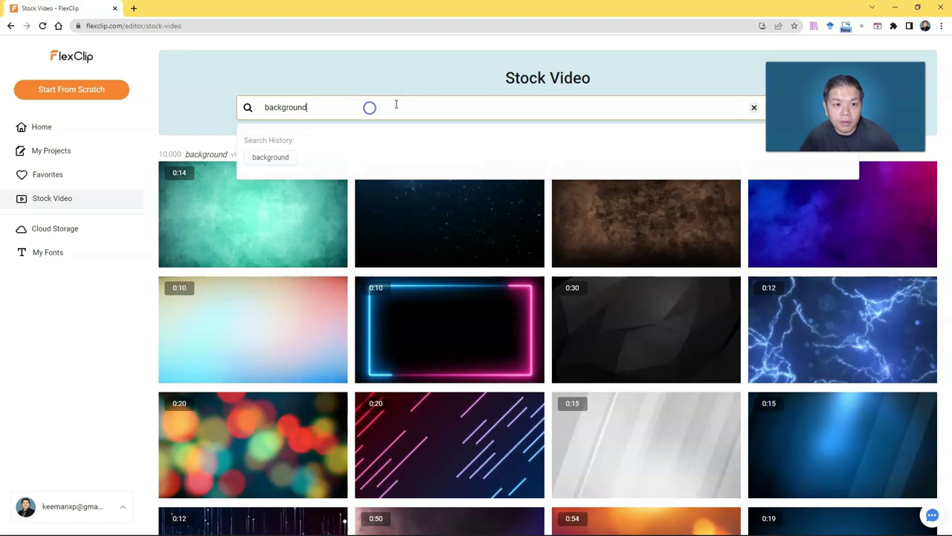
{"action": "triple_click", "coordinate": [340, 108]}
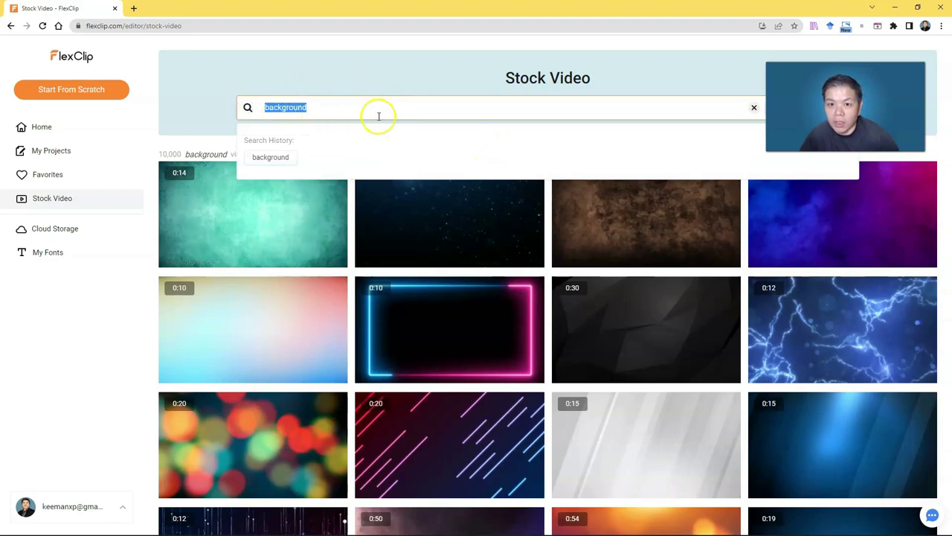
{"action": "left_click", "coordinate": [384, 88]}
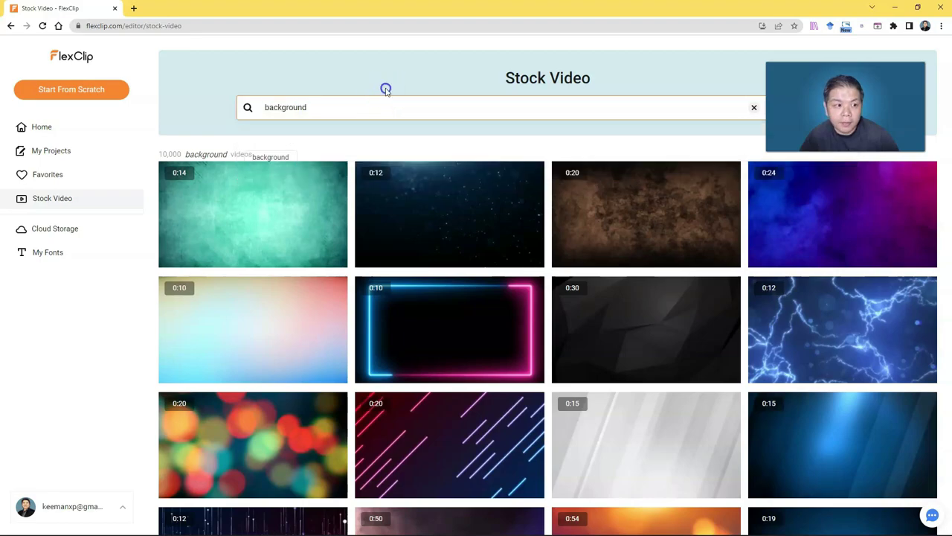
{"action": "left_click", "coordinate": [144, 237]}
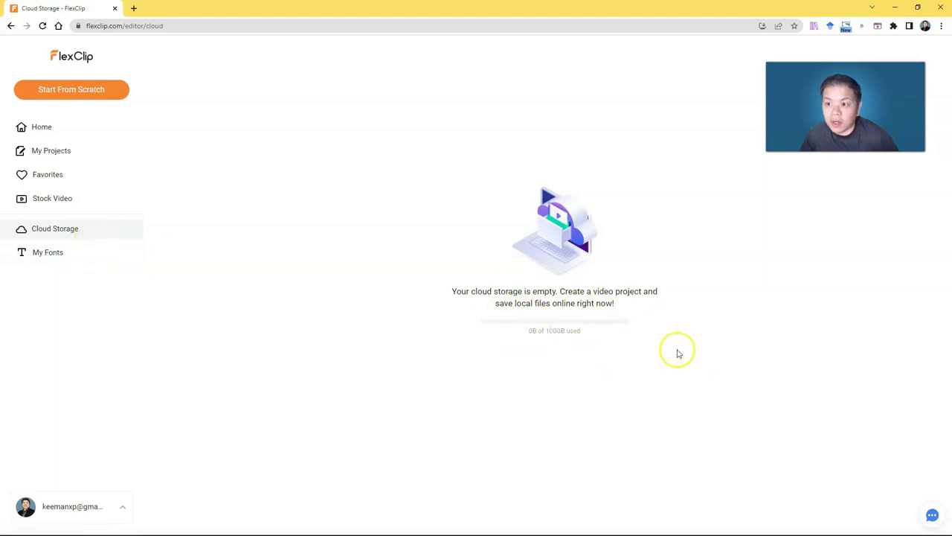
Switch between the empty My Fonts and Cloud Storage pages, then return to the editor Home.
{"action": "left_click", "coordinate": [61, 258]}
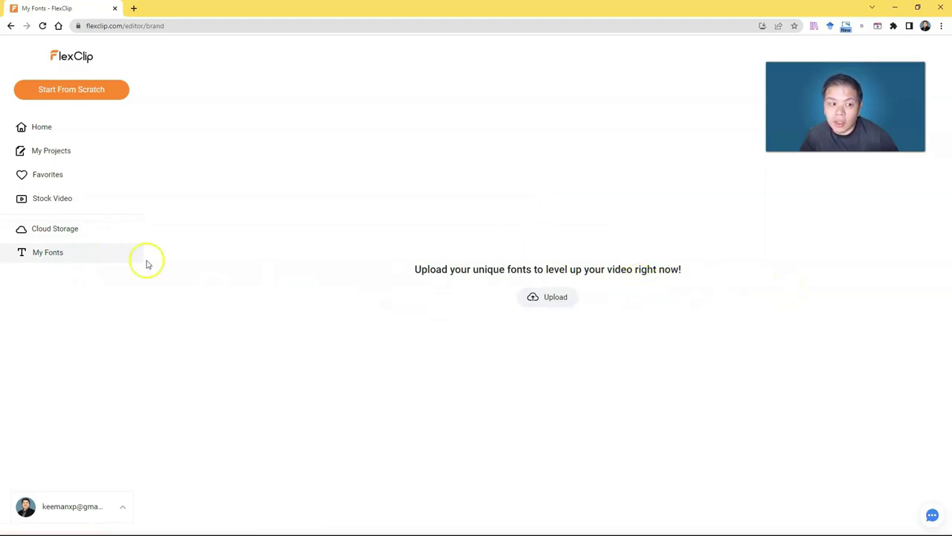
{"action": "left_click", "coordinate": [99, 228]}
{"action": "left_click", "coordinate": [61, 258]}
{"action": "left_click", "coordinate": [64, 228]}
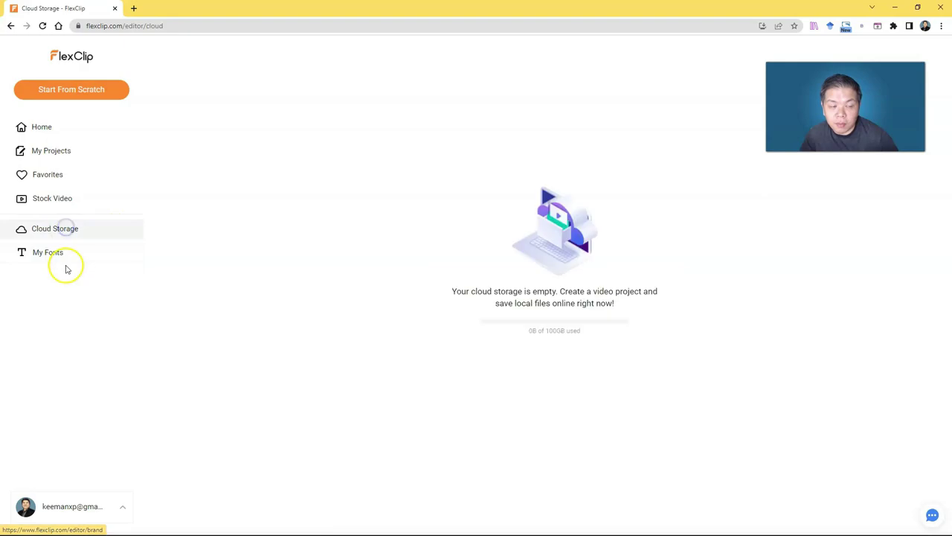
{"action": "left_click", "coordinate": [71, 260]}
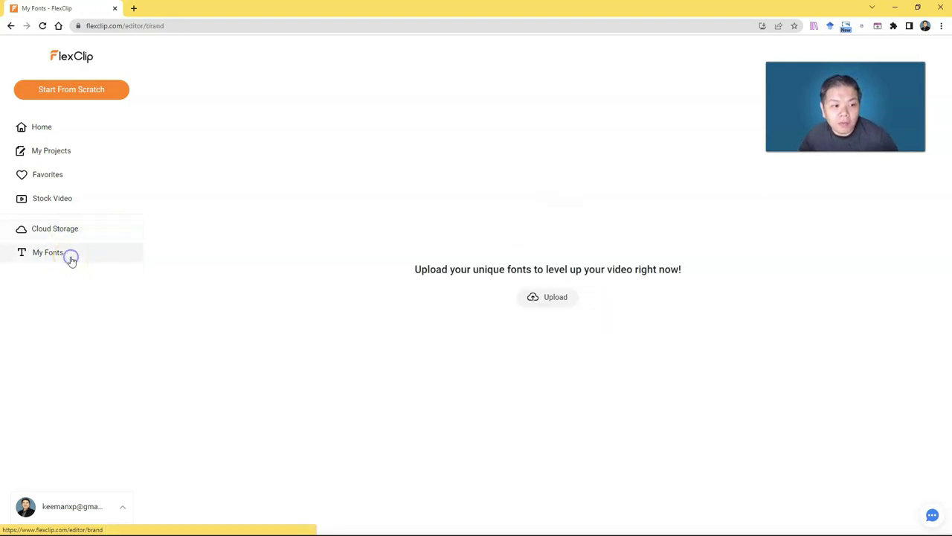
{"action": "left_click", "coordinate": [79, 234]}
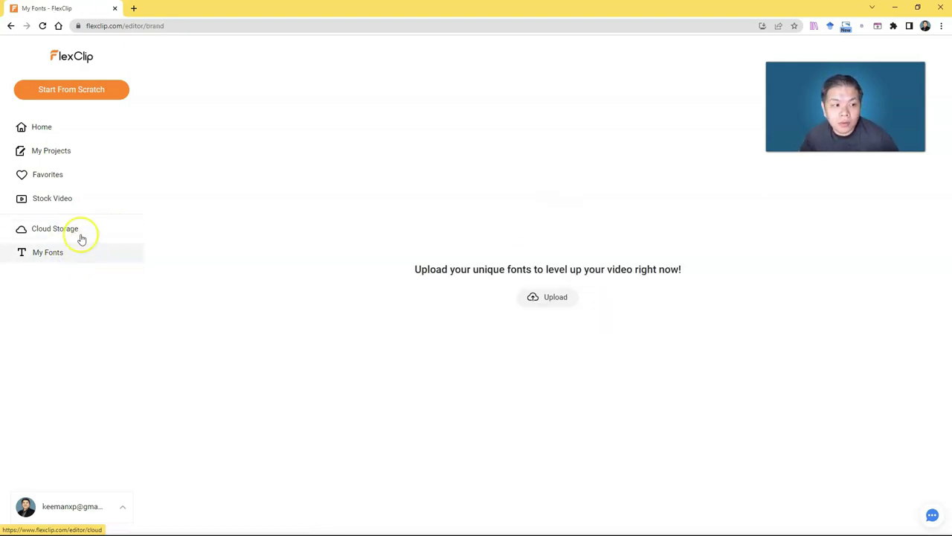
{"action": "left_click", "coordinate": [53, 261]}
{"action": "left_click", "coordinate": [81, 130]}
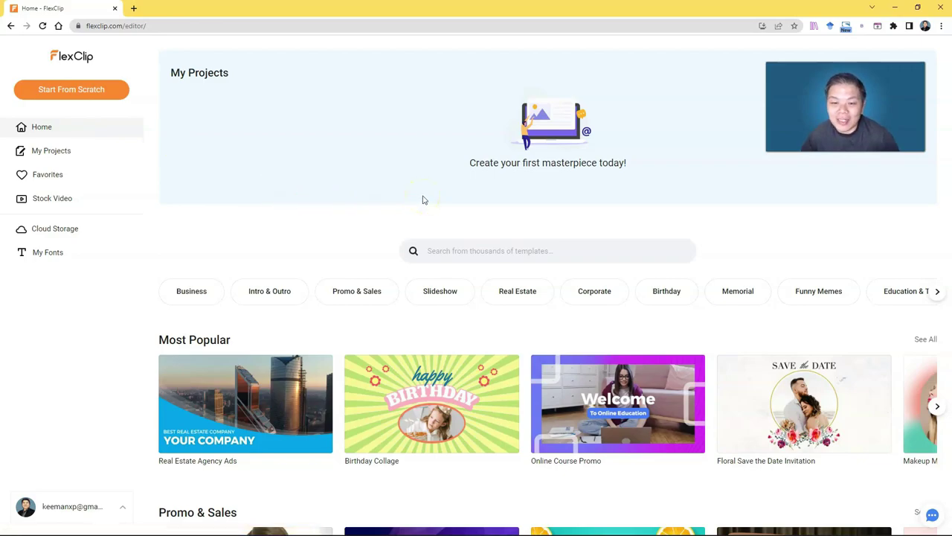
Choose Start From Scratch to begin a new blank video project.
{"action": "left_click", "coordinate": [86, 87]}
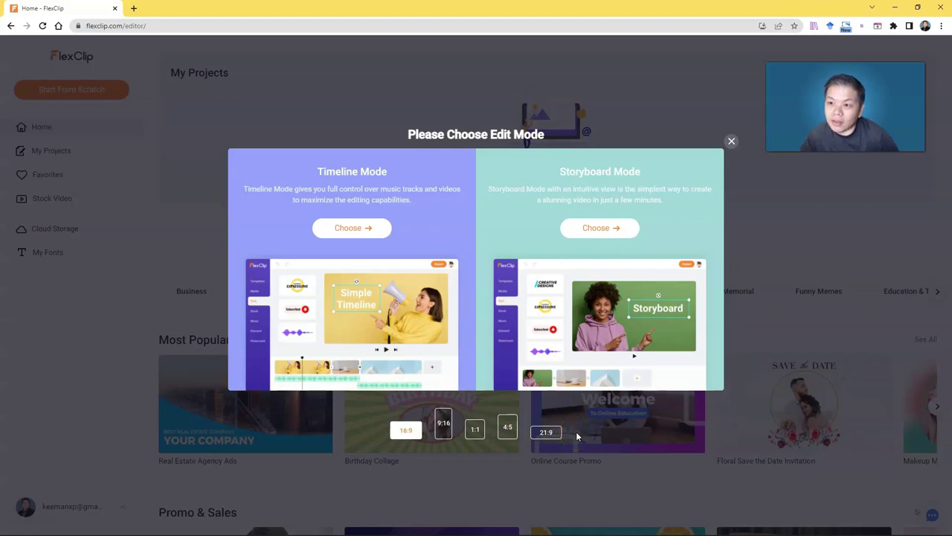
Try the 9:16, 1:1 and 21:9 ratios, settle on 16:9, and use Timeline Mode.
{"action": "left_click", "coordinate": [405, 430]}
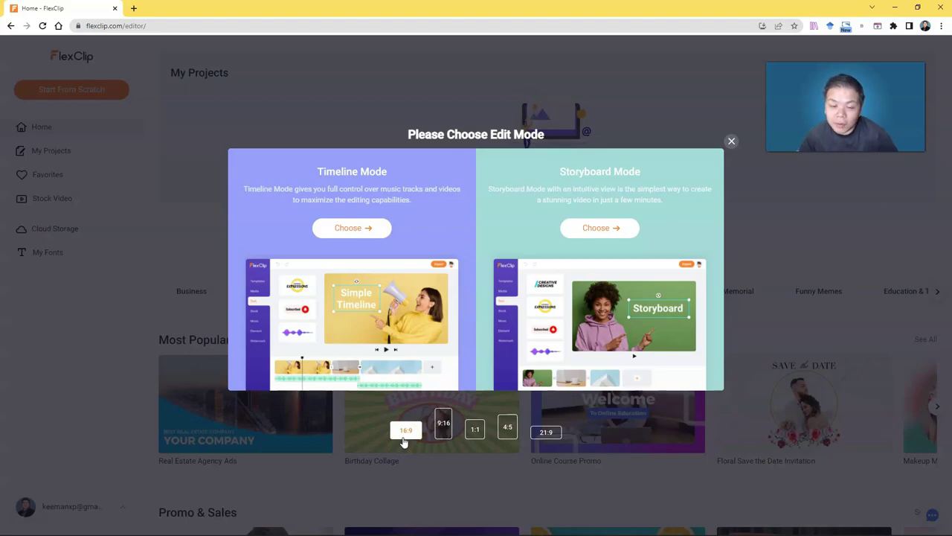
{"action": "left_click", "coordinate": [442, 436]}
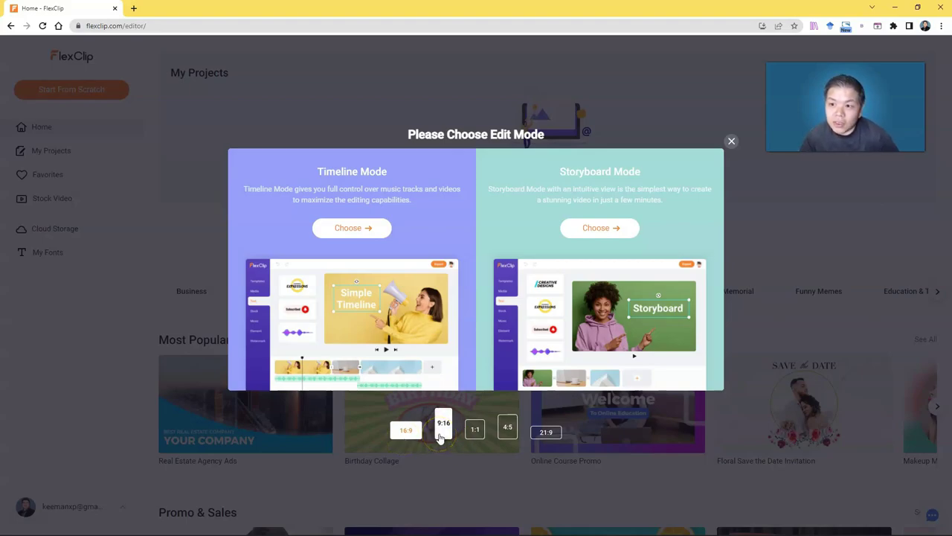
{"action": "left_click", "coordinate": [440, 437]}
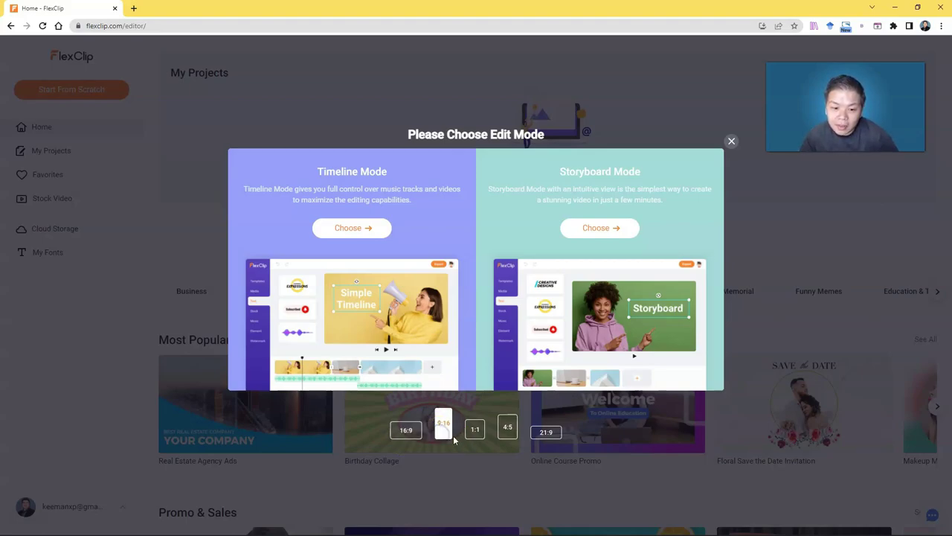
{"action": "left_click", "coordinate": [476, 436]}
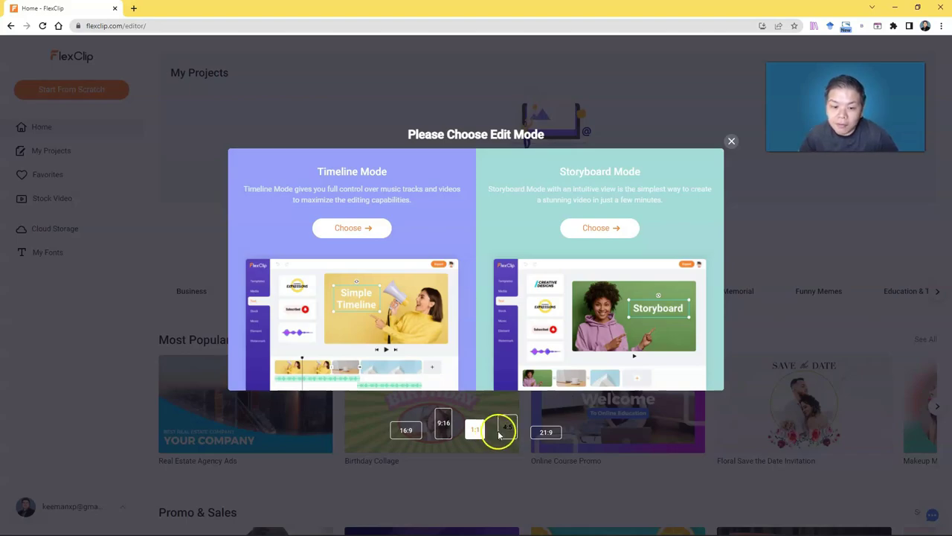
{"action": "left_click", "coordinate": [500, 433]}
{"action": "left_click", "coordinate": [548, 433]}
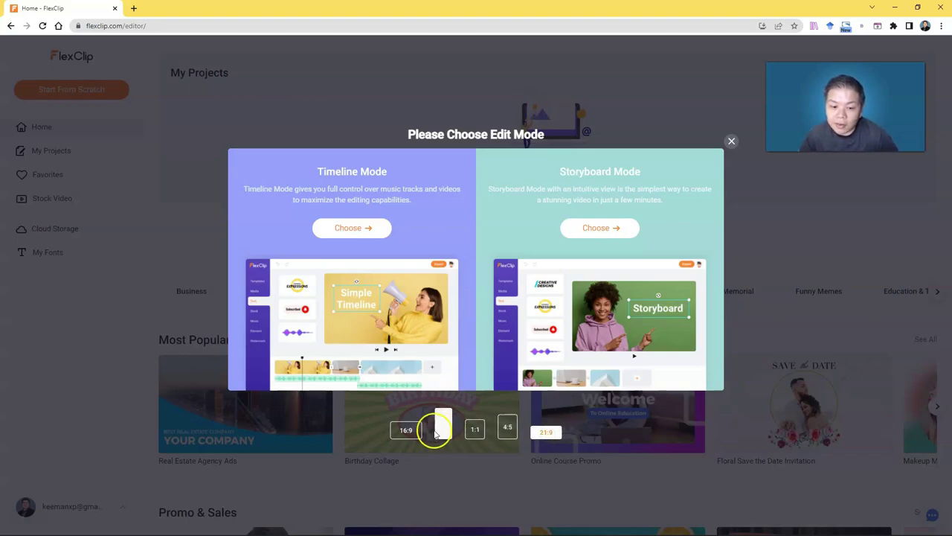
{"action": "left_click", "coordinate": [402, 431]}
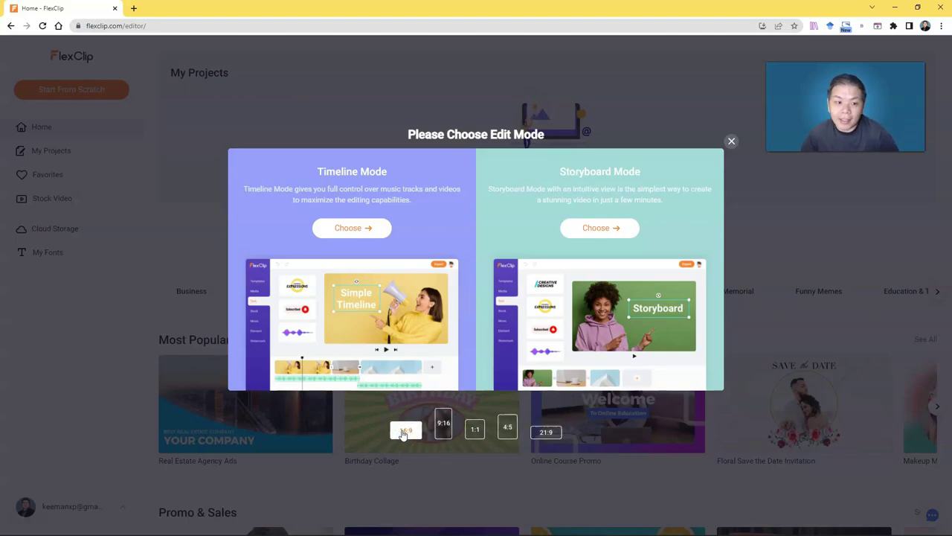
{"action": "left_click", "coordinate": [351, 228]}
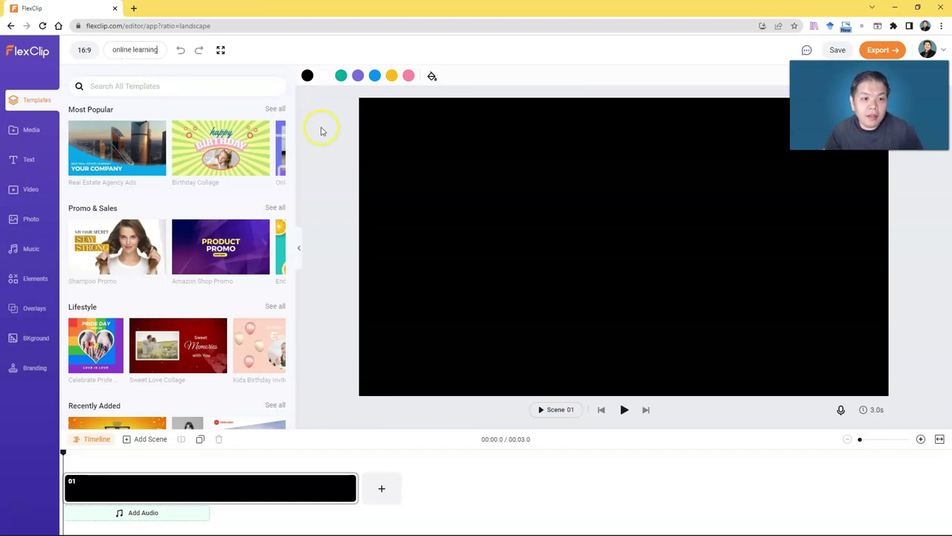
Commit 'online learning' as the project title.
{"action": "left_click", "coordinate": [322, 131]}
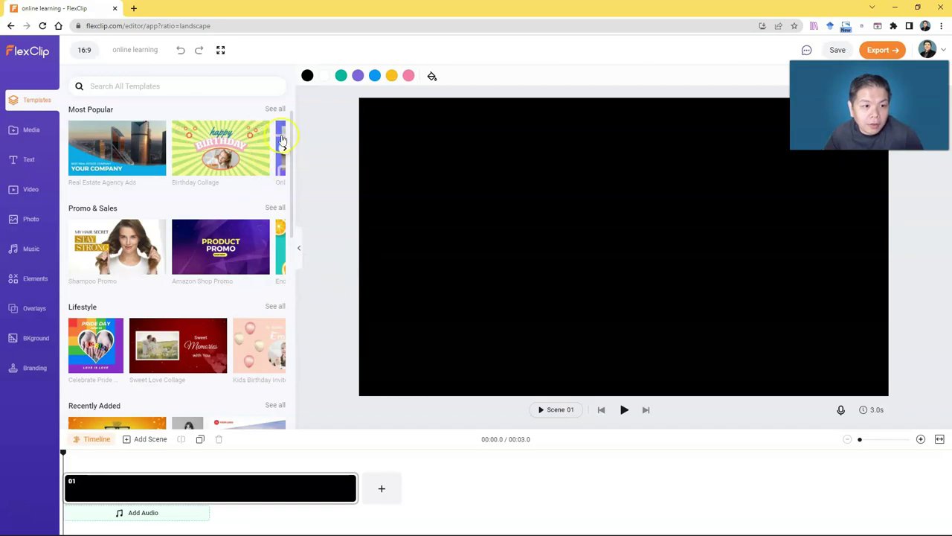
Add the Human Resource Presentation template's HR title slide as a scene.
{"action": "left_click", "coordinate": [275, 109]}
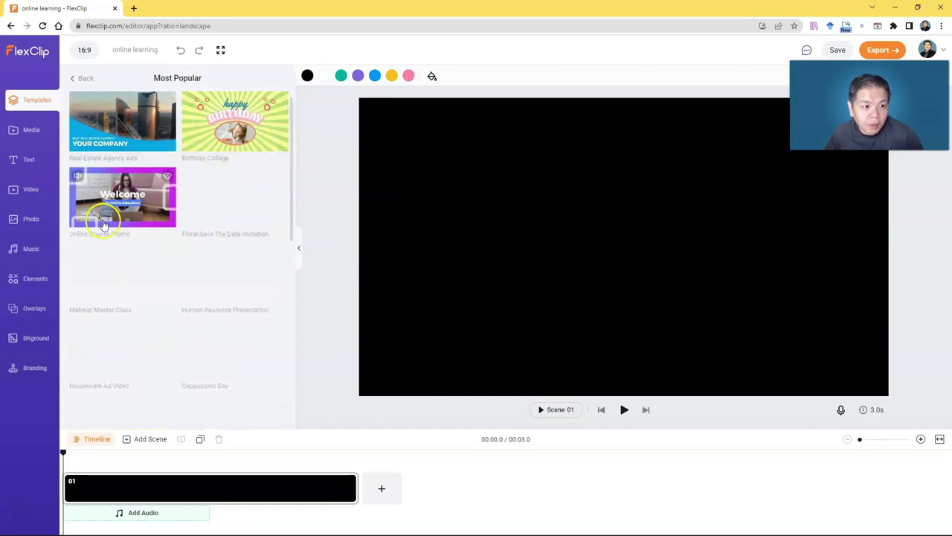
{"action": "mouse_move", "coordinate": [240, 299]}
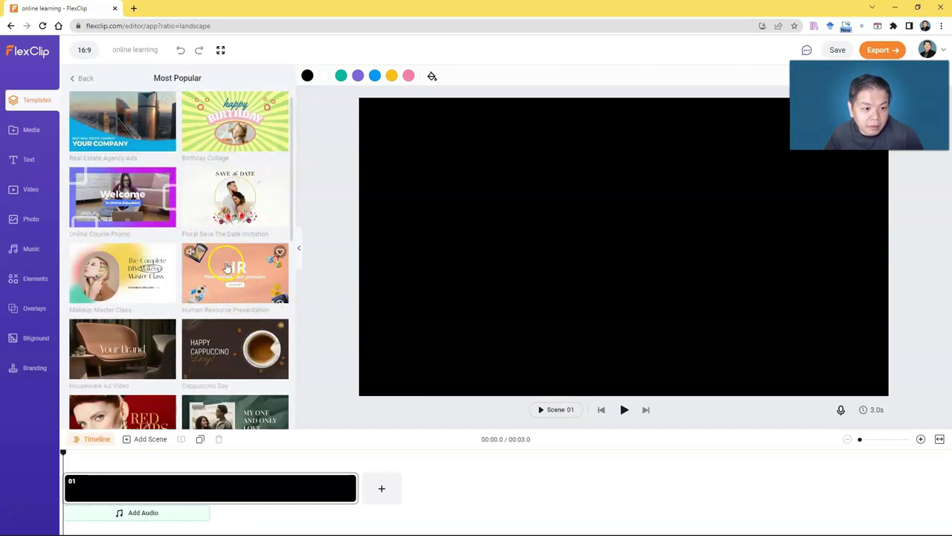
{"action": "left_click", "coordinate": [226, 268]}
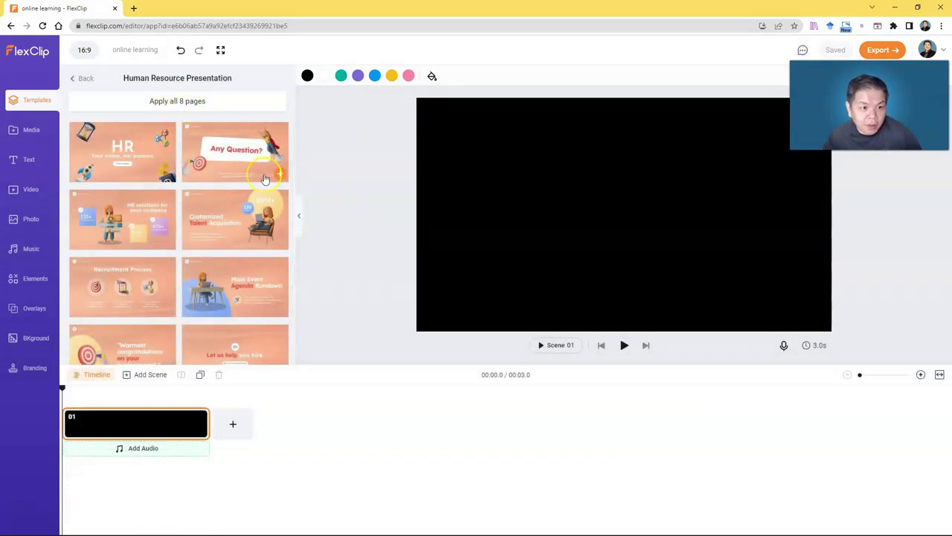
{"action": "left_click_drag", "start_coordinate": [293, 206], "coordinate": [301, 166]}
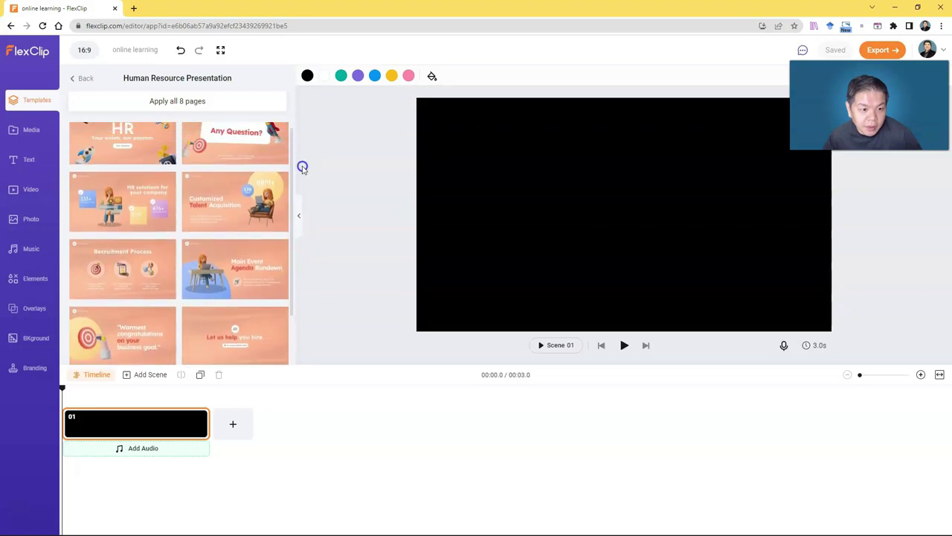
{"action": "mouse_move", "coordinate": [476, 370]}
{"action": "left_mouse_down"}
{"action": "mouse_move", "coordinate": [478, 404]}
{"action": "mouse_move", "coordinate": [488, 343]}
{"action": "mouse_move", "coordinate": [482, 367]}
{"action": "left_mouse_up"}
{"action": "left_click_drag", "start_coordinate": [212, 432], "coordinate": [171, 421]}
{"action": "left_click", "coordinate": [457, 173]}
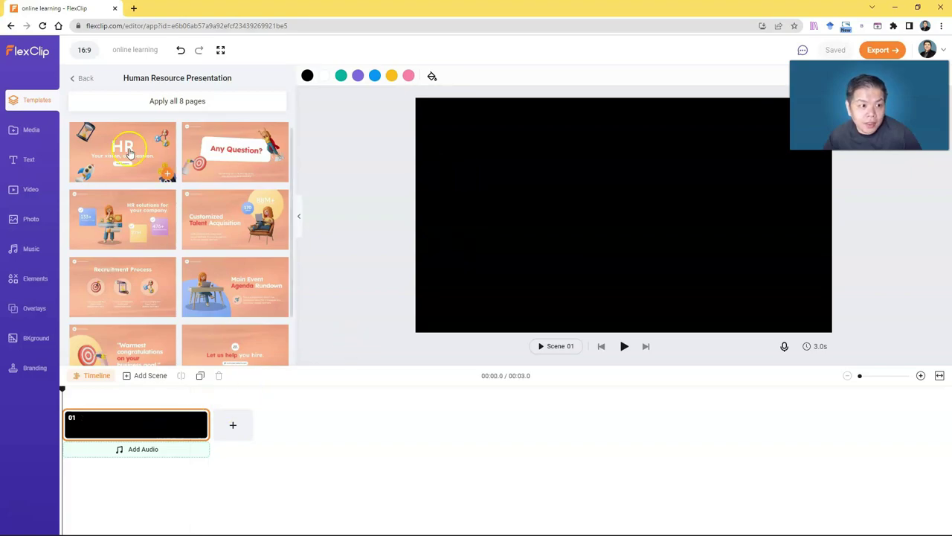
{"action": "left_click", "coordinate": [169, 175]}
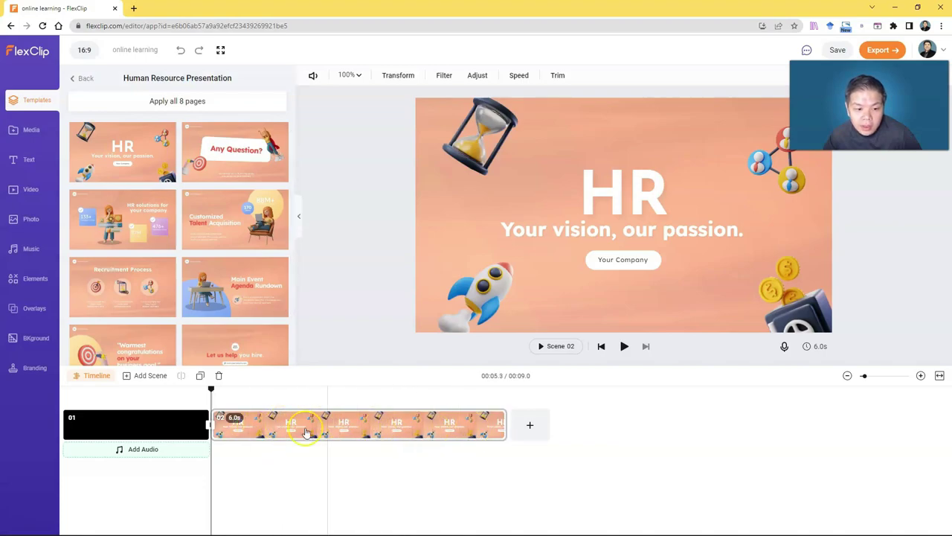
Delete the blank black scene and add the Any Question? and HR solutions slides.
{"action": "left_click", "coordinate": [174, 423]}
{"action": "right_click", "coordinate": [173, 425]}
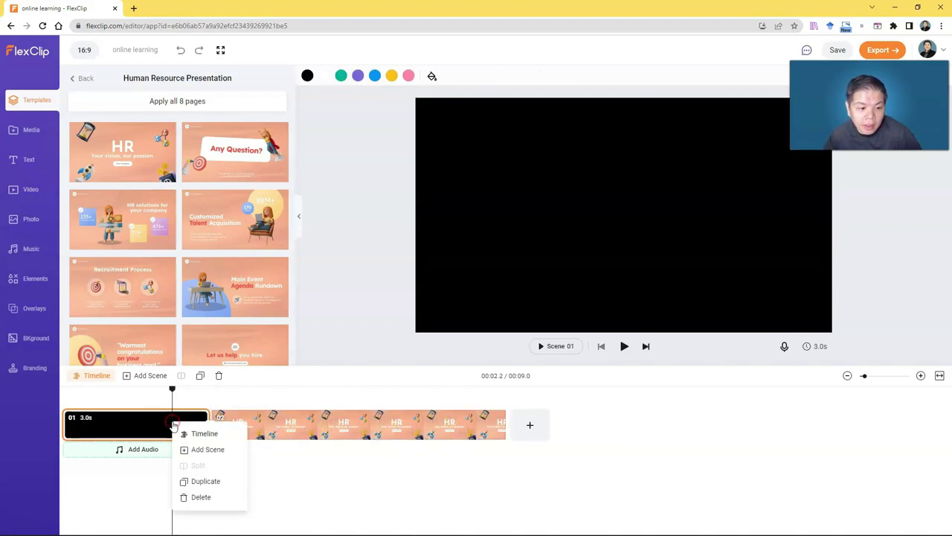
{"action": "left_click", "coordinate": [199, 496]}
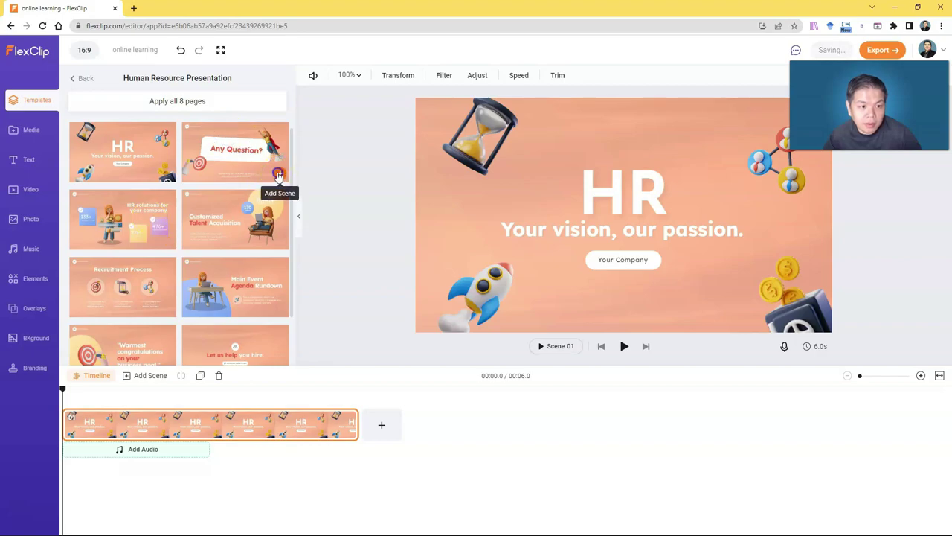
{"action": "left_click", "coordinate": [276, 174]}
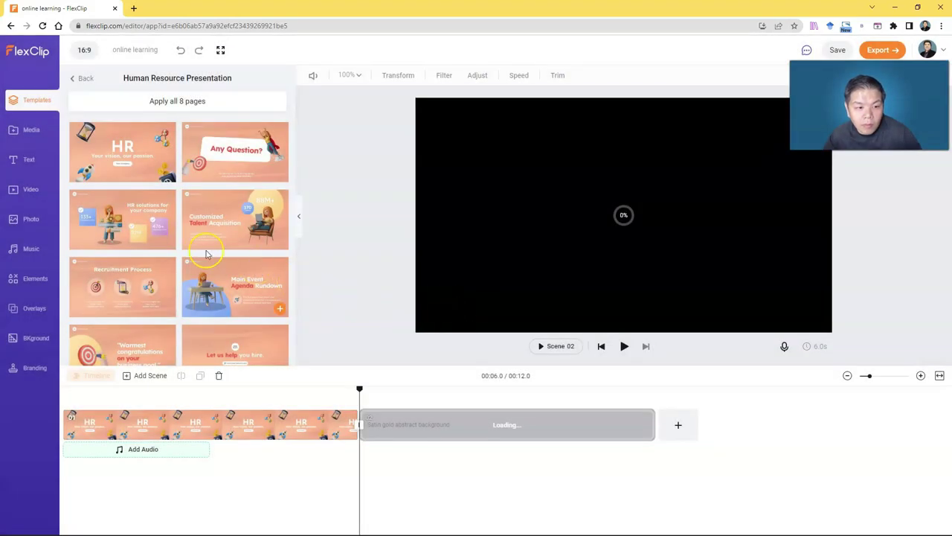
{"action": "left_click", "coordinate": [167, 238]}
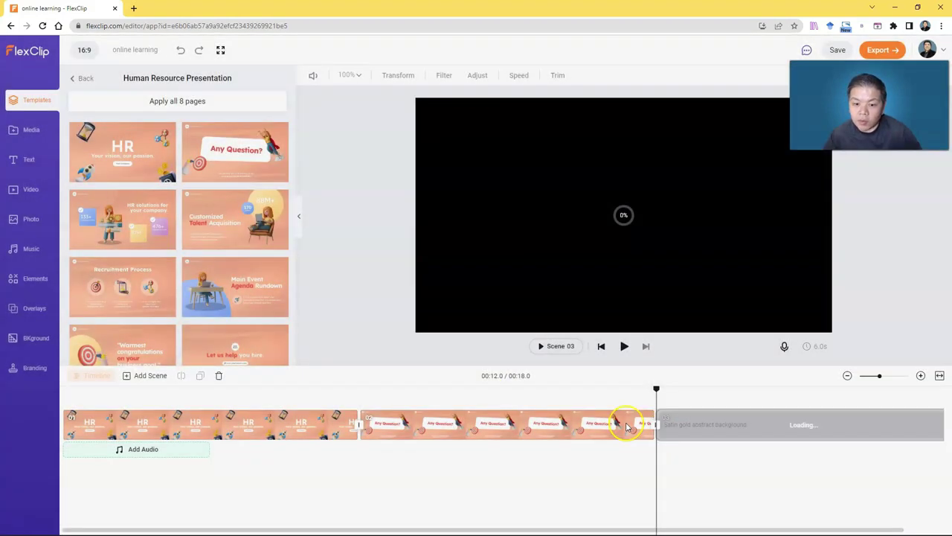
Step through the three scenes and select the opening HR scene clip.
{"action": "left_click", "coordinate": [716, 422]}
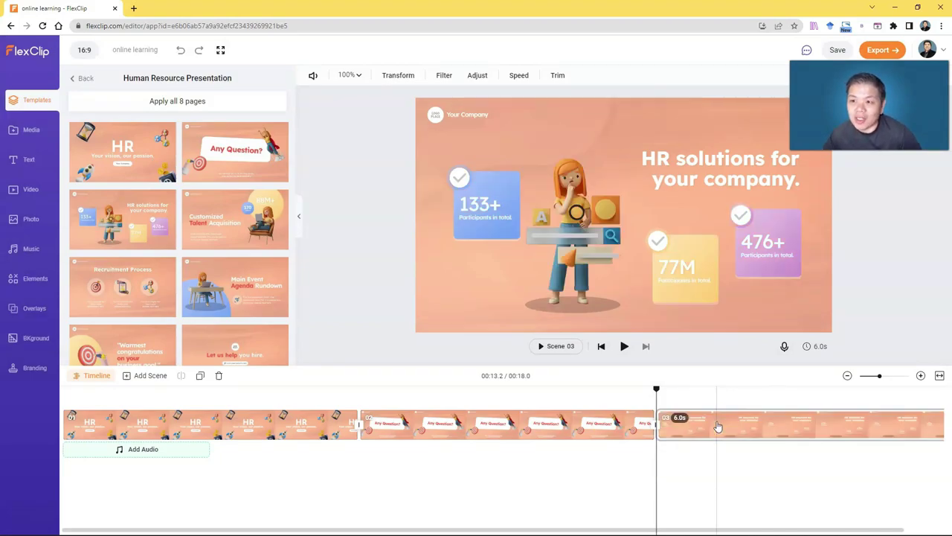
{"action": "left_click", "coordinate": [202, 424]}
{"action": "left_click", "coordinate": [425, 425]}
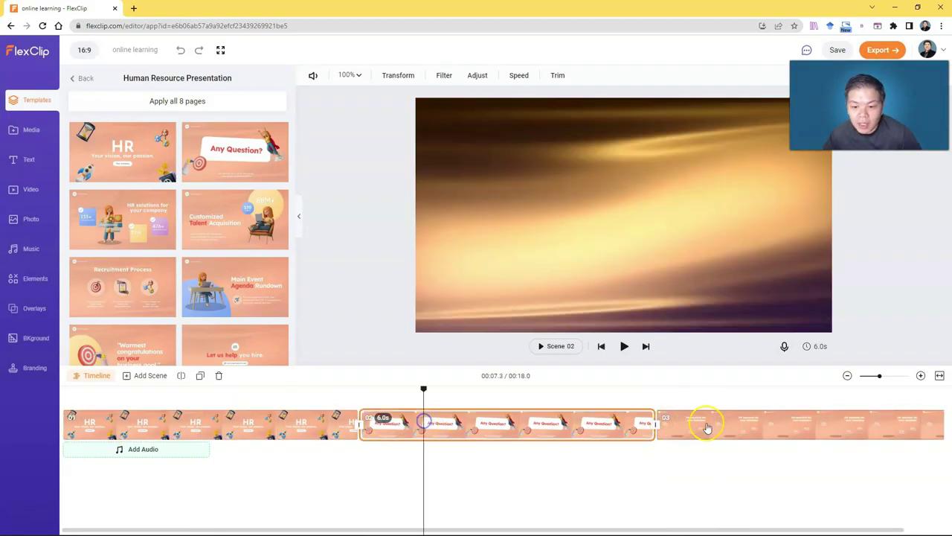
{"action": "left_click", "coordinate": [711, 424]}
{"action": "left_click", "coordinate": [472, 432]}
{"action": "left_click", "coordinate": [276, 432]}
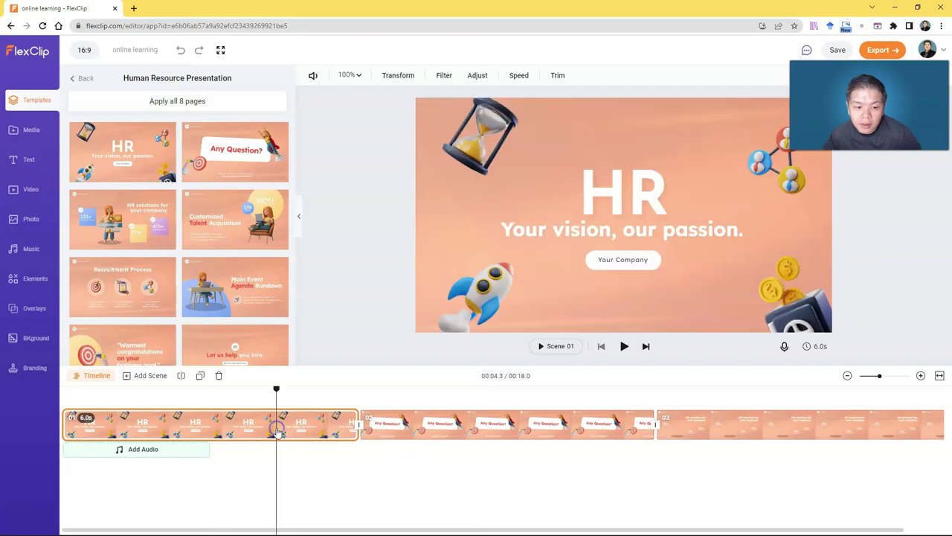
{"action": "left_click", "coordinate": [116, 418]}
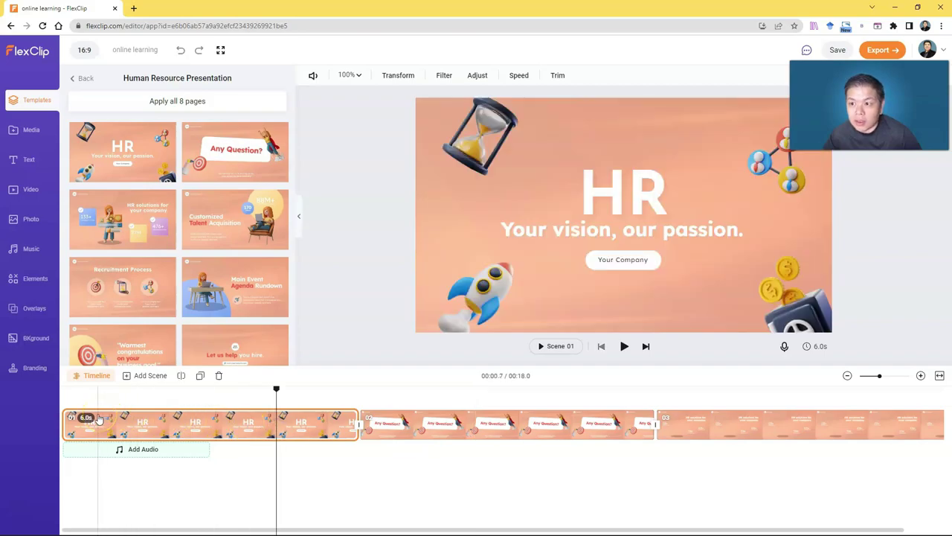
{"action": "left_click", "coordinate": [88, 418]}
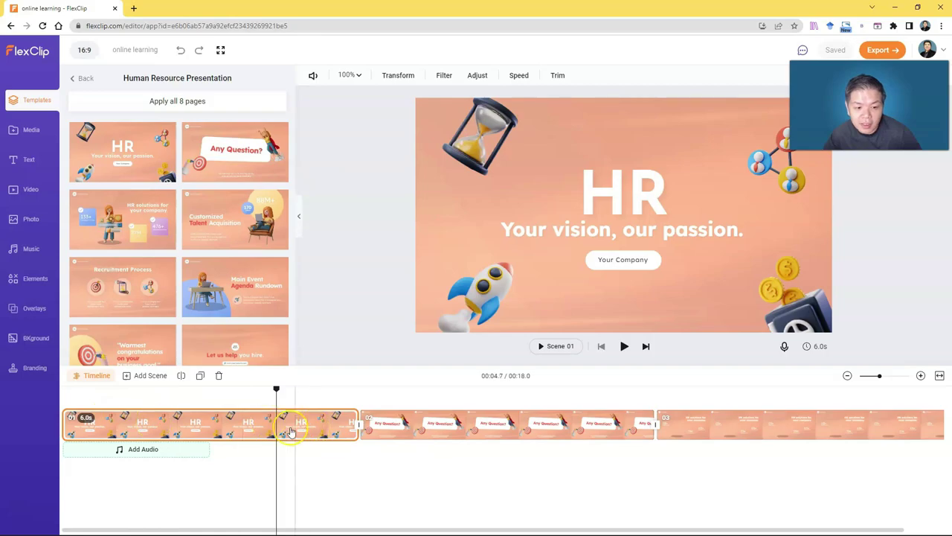
Trim the HR title scene to 5.6 seconds and preview the 17.6-second video.
{"action": "left_click", "coordinate": [361, 426]}
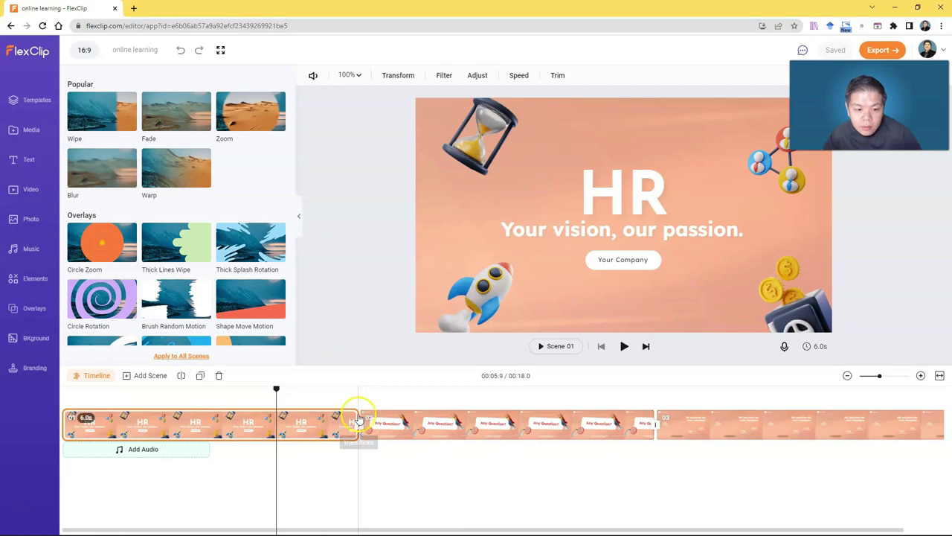
{"action": "left_click", "coordinate": [361, 417]}
{"action": "left_click_drag", "start_coordinate": [386, 415], "coordinate": [336, 415]}
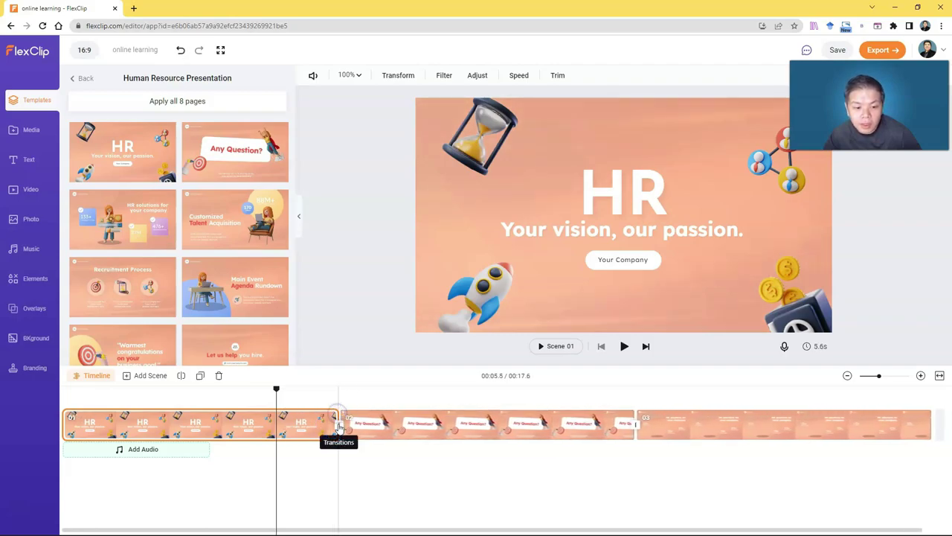
{"action": "left_click_drag", "start_coordinate": [276, 389], "coordinate": [145, 392]}
{"action": "left_click", "coordinate": [624, 347]}
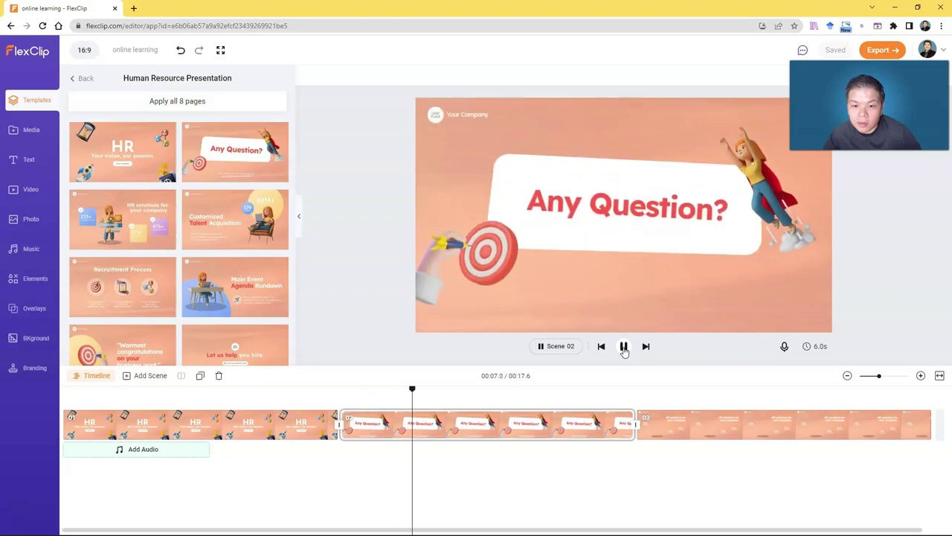
{"action": "left_click", "coordinate": [624, 347]}
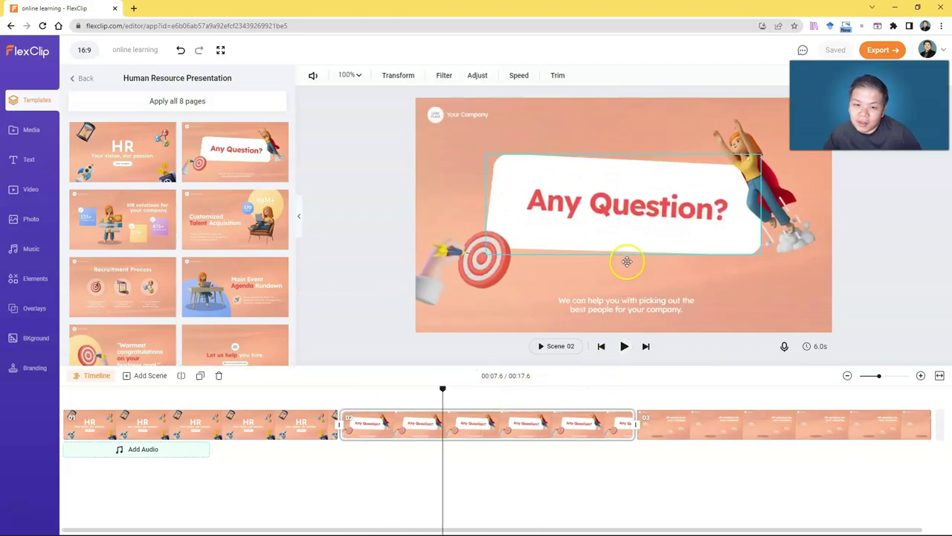
{"action": "left_click_drag", "start_coordinate": [442, 387], "coordinate": [62, 387]}
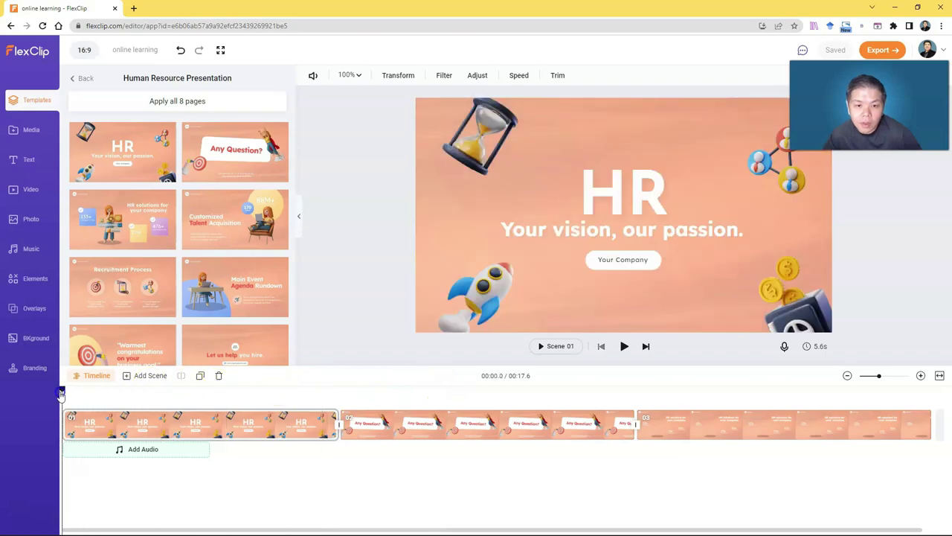
Retype the HR heading as 'ONLINE LEARNING' on two lines and shrink it to fit.
{"action": "left_click", "coordinate": [603, 202]}
{"action": "left_click", "coordinate": [603, 203]}
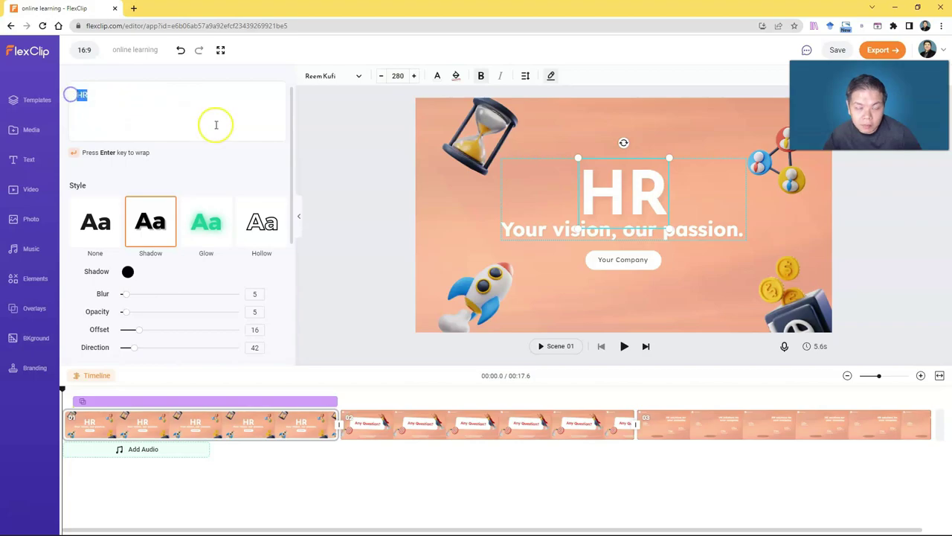
{"action": "type", "text": "ON"}
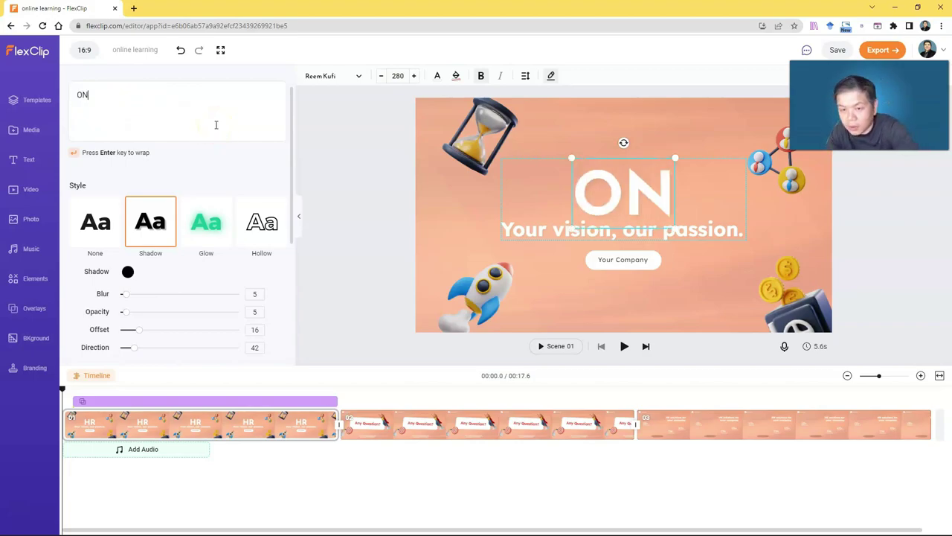
{"action": "type", "text": "LINE LEARNING"}
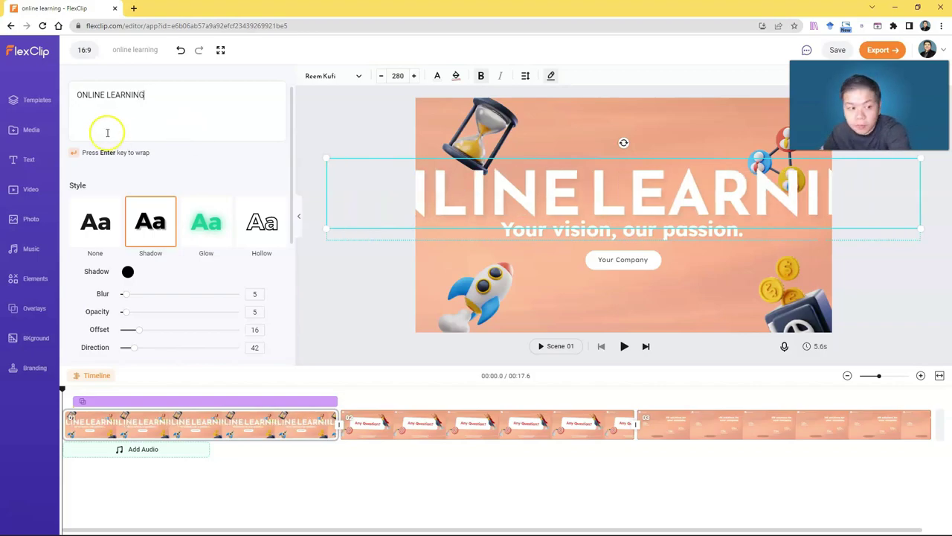
{"action": "key", "text": "Return"}
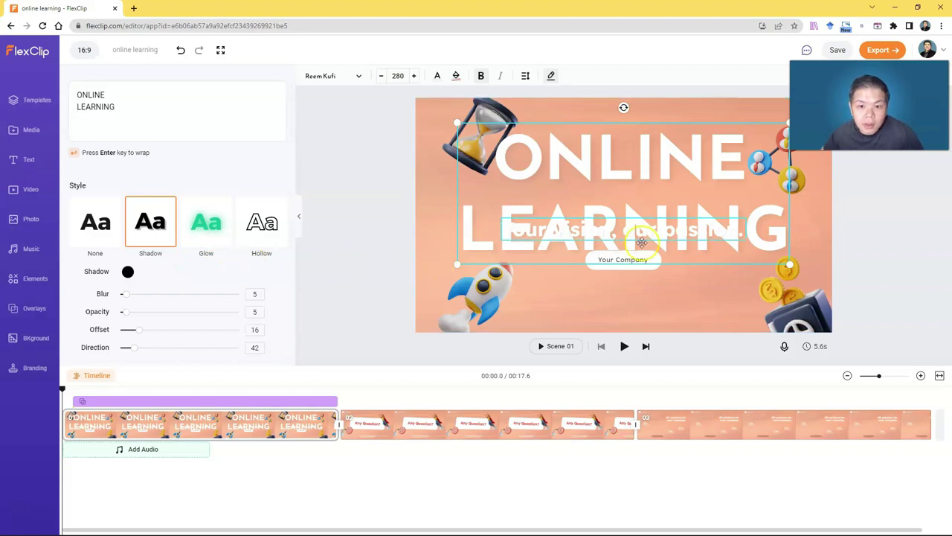
{"action": "left_click_drag", "start_coordinate": [789, 265], "coordinate": [703, 205]}
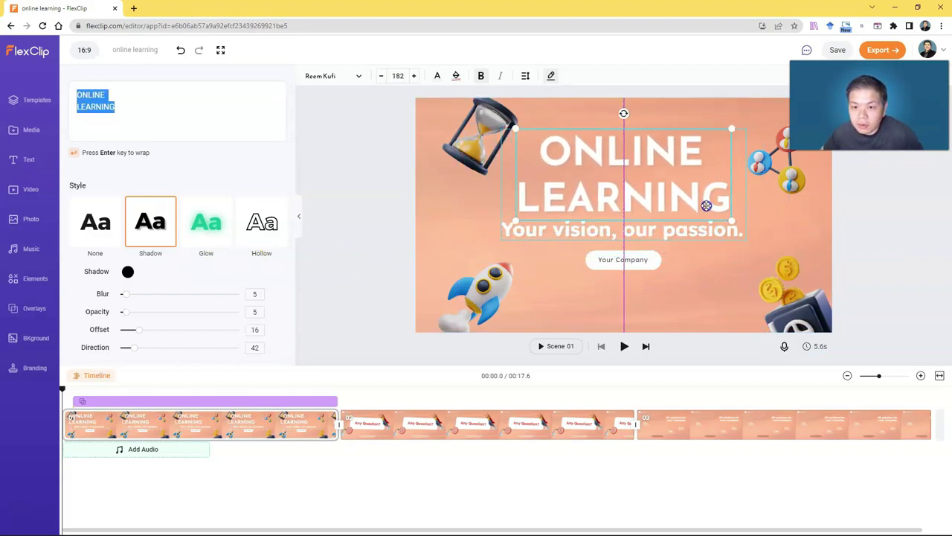
{"action": "left_click", "coordinate": [697, 229]}
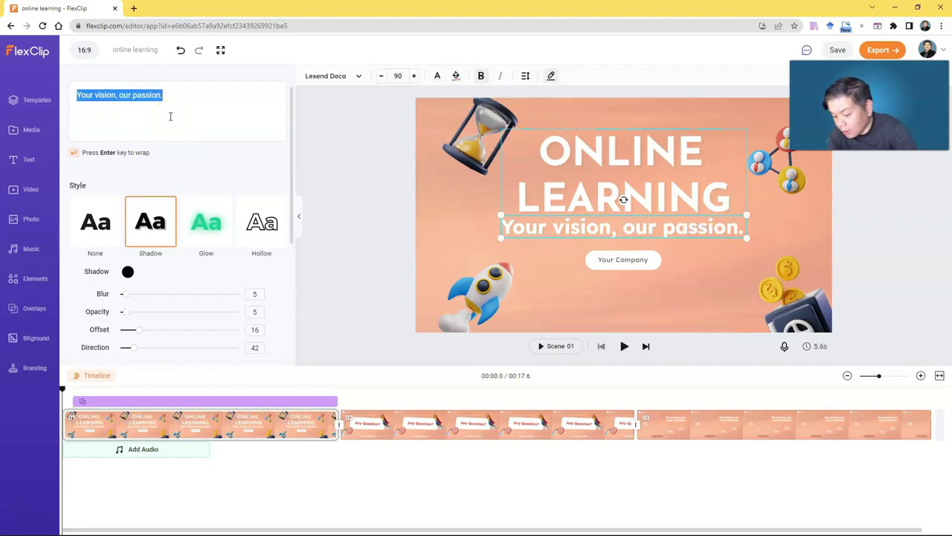
Change the opening scene's subtitle to 'The Top 10 Benefits'.
{"action": "type", "text": "The Top 10"}
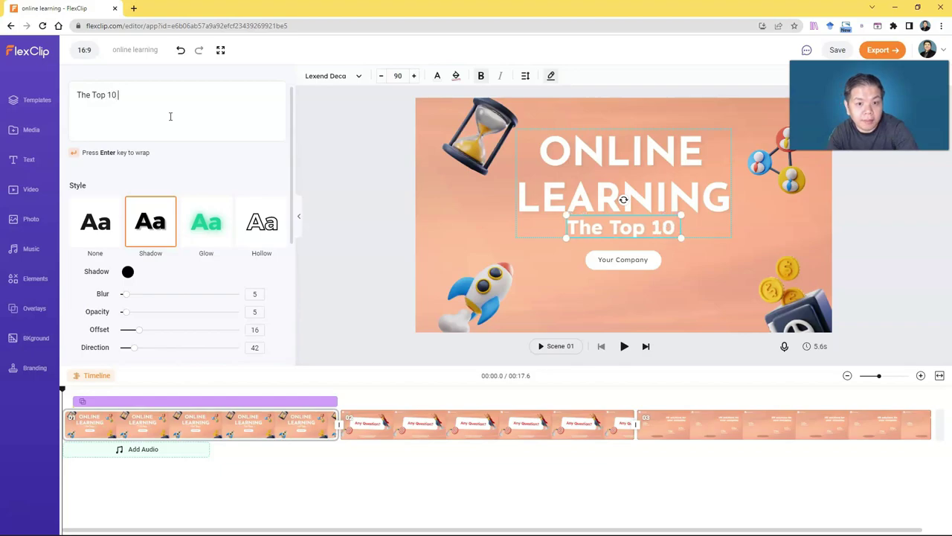
{"action": "type", "text": " benefits"}
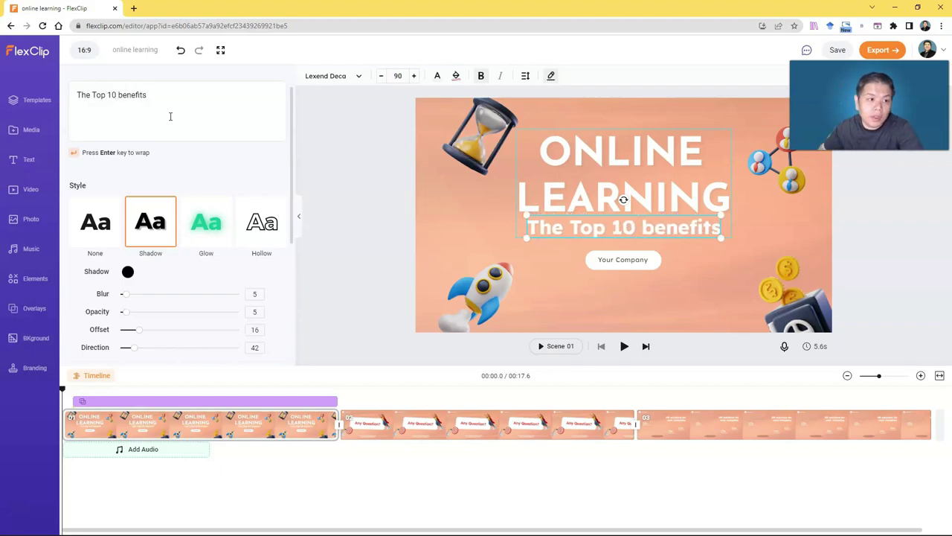
{"action": "left_click", "coordinate": [134, 101]}
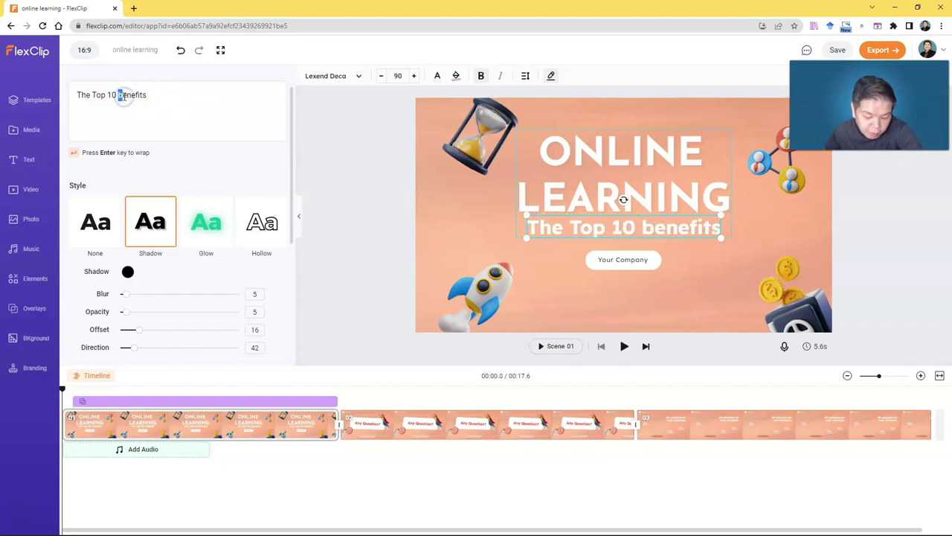
{"action": "left_click", "coordinate": [414, 308]}
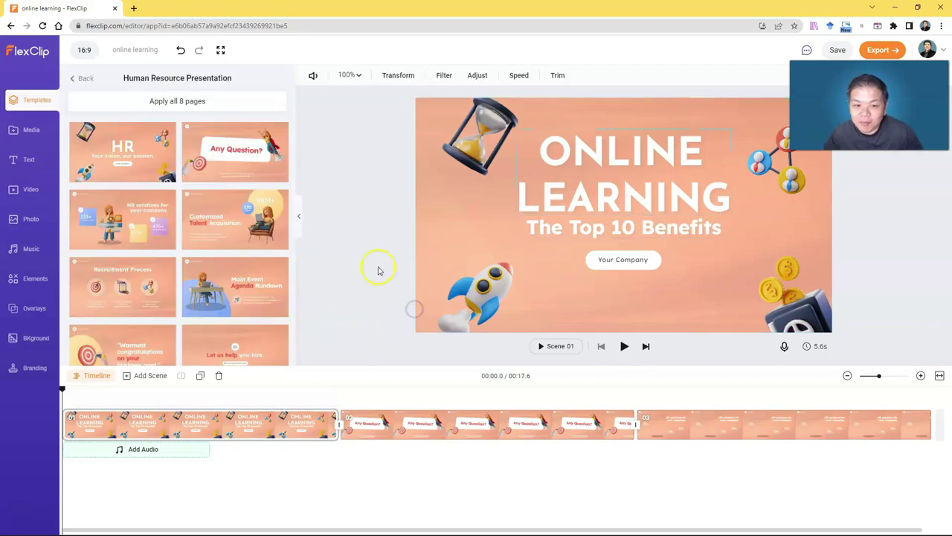
Relabel the Your Company button to 'Let's Get Started'.
{"action": "left_click", "coordinate": [622, 260]}
{"action": "double_click", "coordinate": [637, 256]}
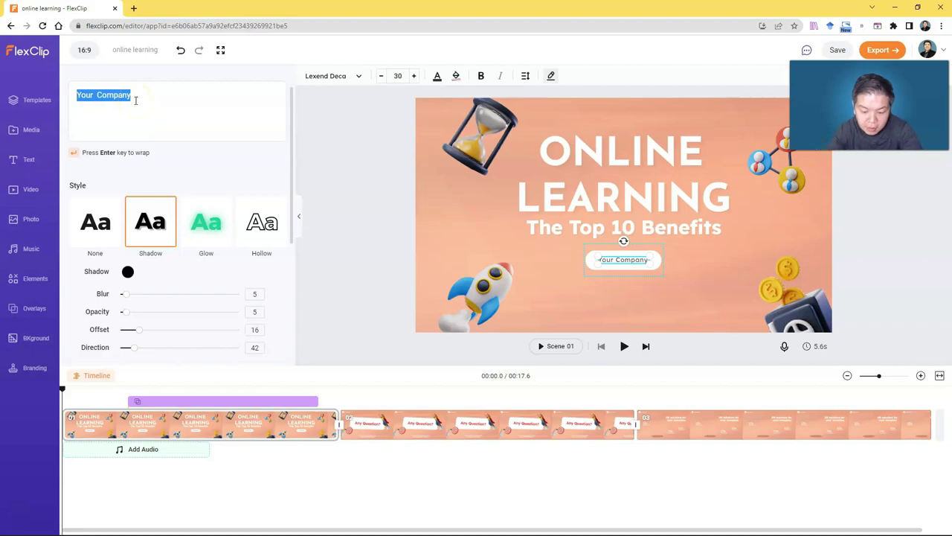
{"action": "type", "text": "Let's Get Started"}
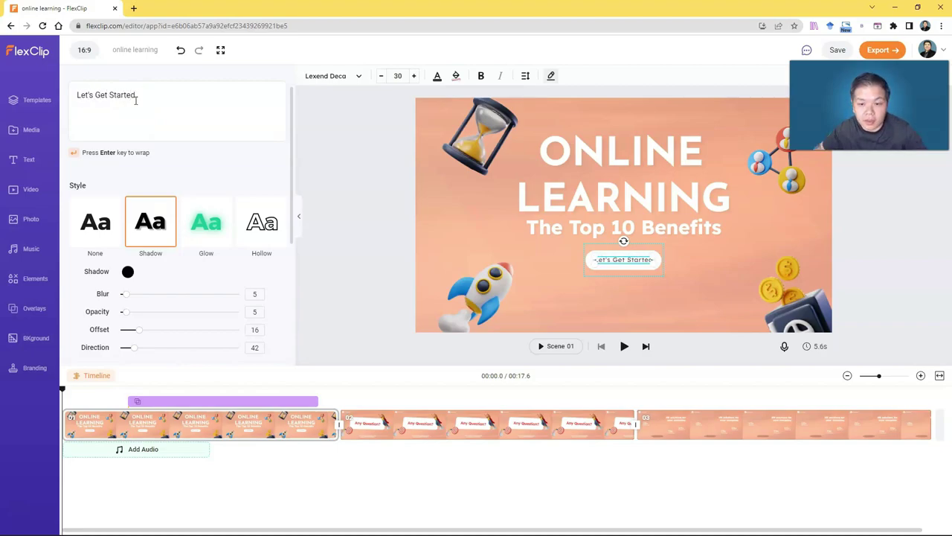
{"action": "left_click", "coordinate": [349, 238]}
{"action": "left_click", "coordinate": [543, 229]}
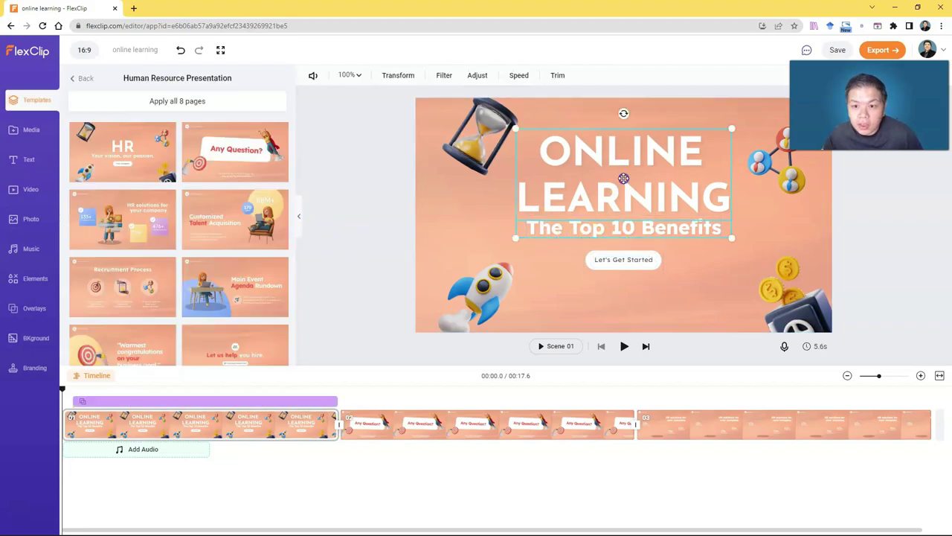
Try red on the ONLINE LEARNING title, then set its text colour back to white.
{"action": "left_click", "coordinate": [623, 178]}
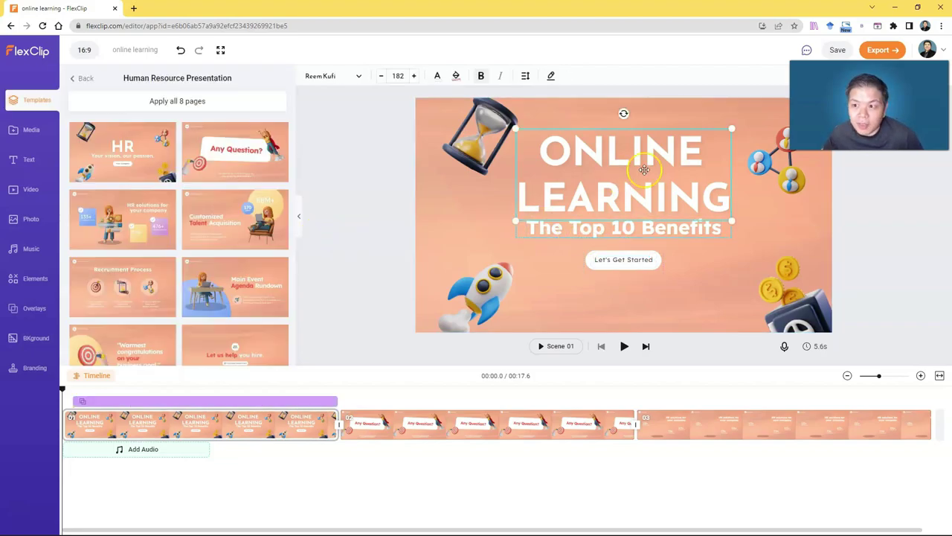
{"action": "left_click", "coordinate": [348, 76]}
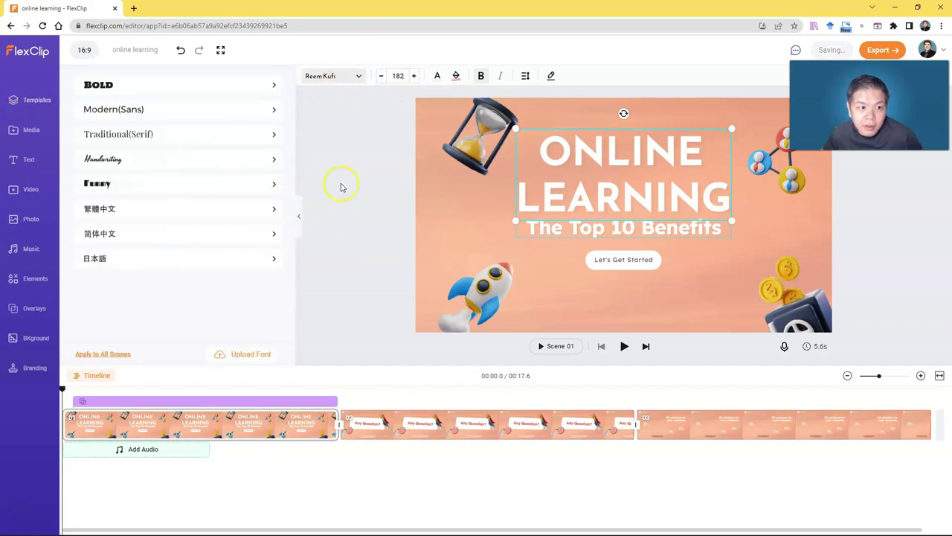
{"action": "left_click", "coordinate": [437, 76]}
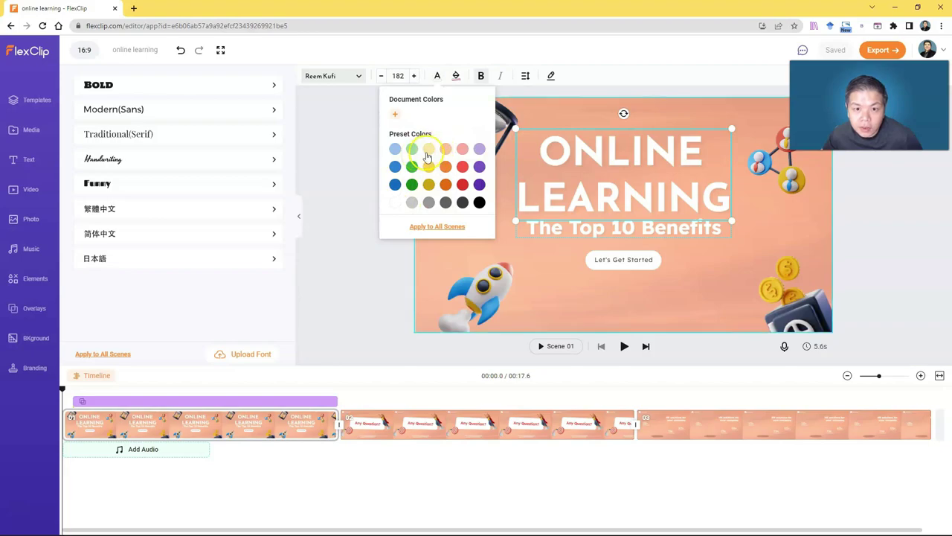
{"action": "left_click", "coordinate": [461, 187]}
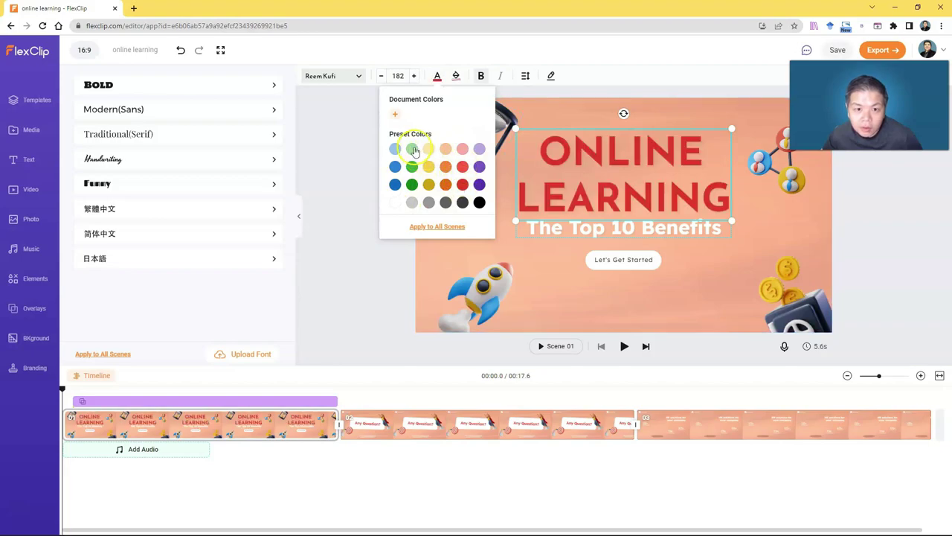
{"action": "left_click", "coordinate": [394, 204]}
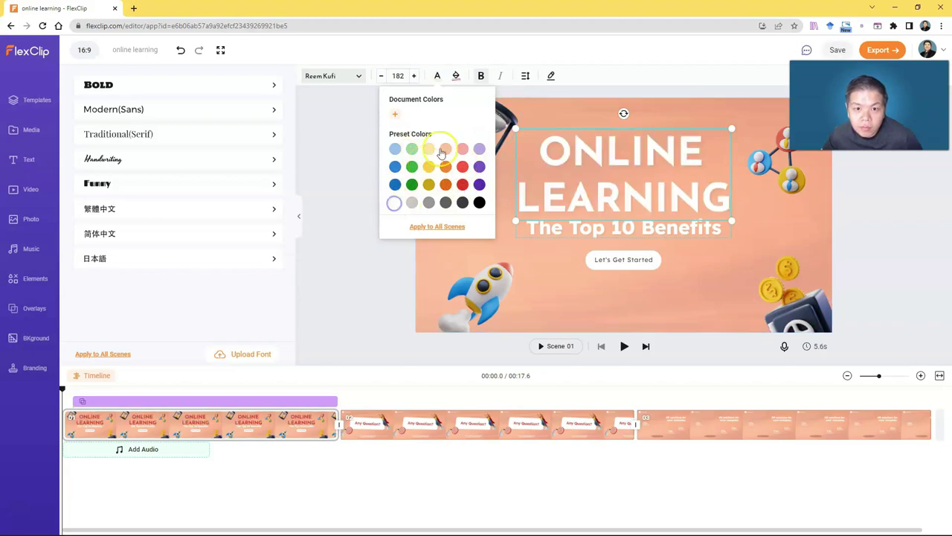
{"action": "left_click", "coordinate": [457, 76]}
{"action": "left_click", "coordinate": [596, 84]}
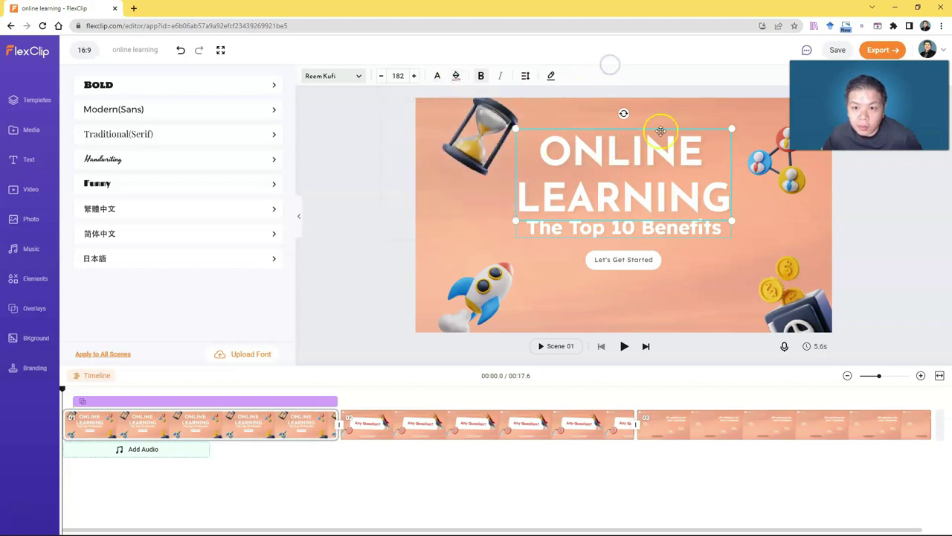
Reduce the title's line height to 13 and adjust its letter spacing.
{"action": "left_click", "coordinate": [525, 76]}
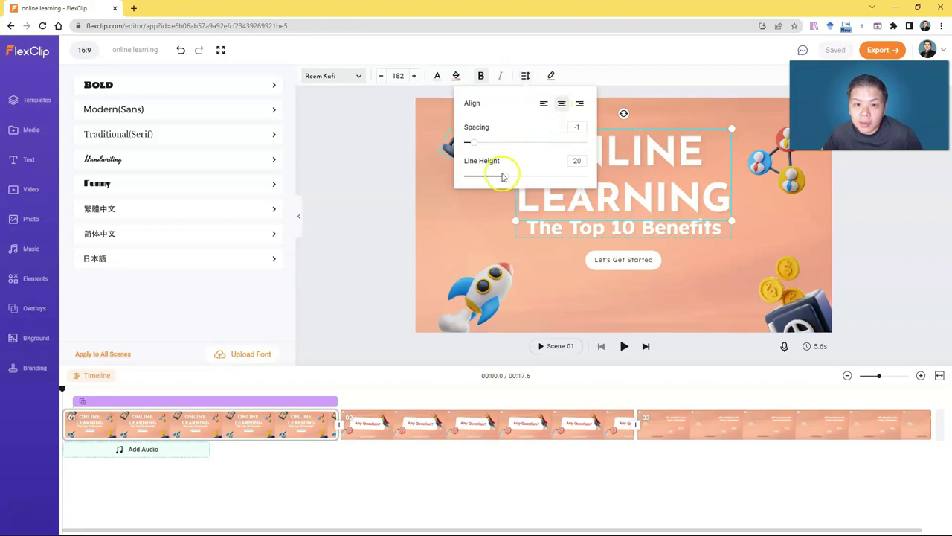
{"action": "left_click_drag", "start_coordinate": [503, 177], "coordinate": [496, 175]}
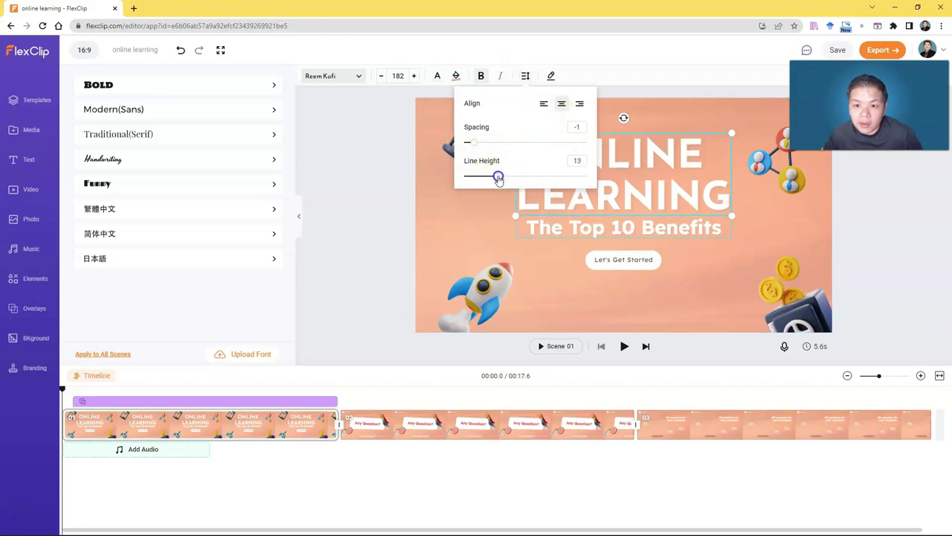
{"action": "left_click_drag", "start_coordinate": [468, 142], "coordinate": [475, 143]}
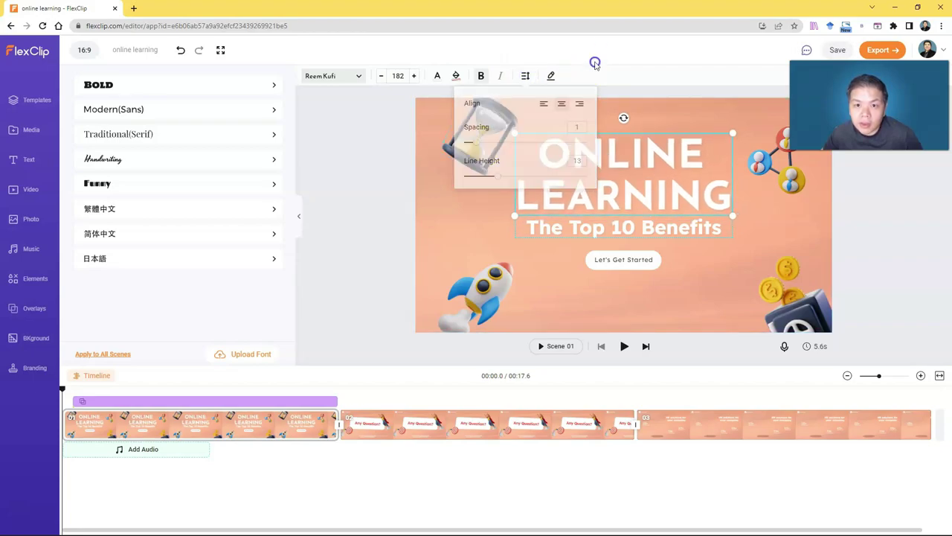
{"action": "left_click", "coordinate": [548, 77]}
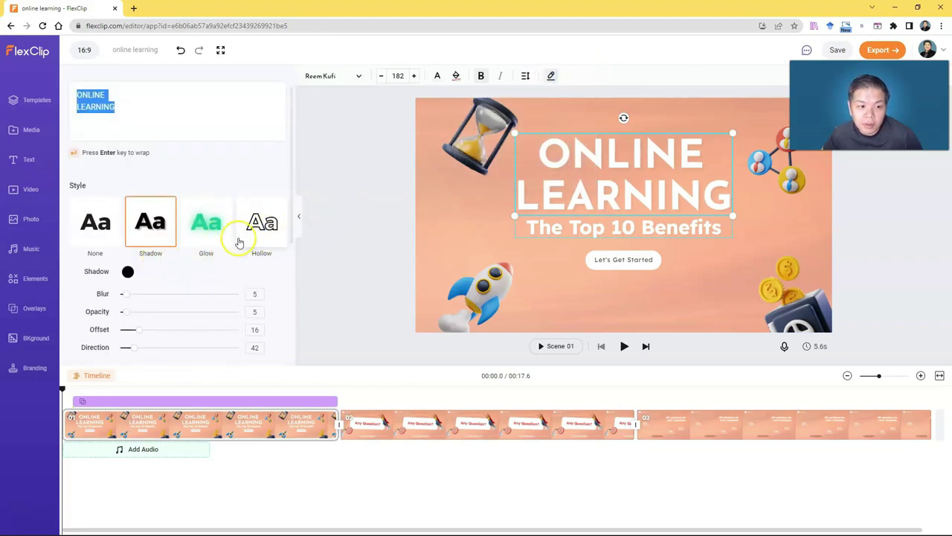
{"action": "scroll", "coordinate": [214, 286], "scroll_direction": "down", "scroll_amount": 3}
{"action": "scroll", "coordinate": [208, 291], "scroll_direction": "up", "scroll_amount": 3}
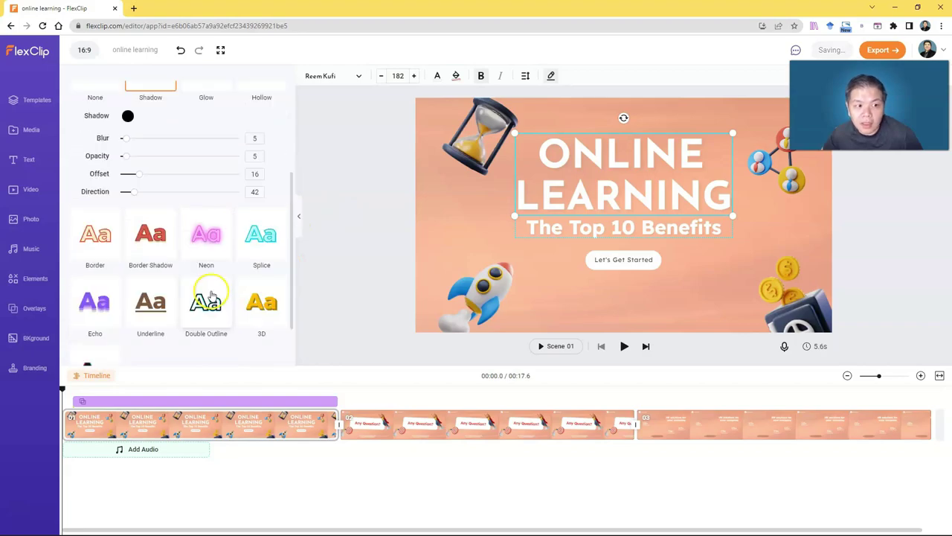
{"action": "scroll", "coordinate": [212, 295], "scroll_direction": "down", "scroll_amount": 3}
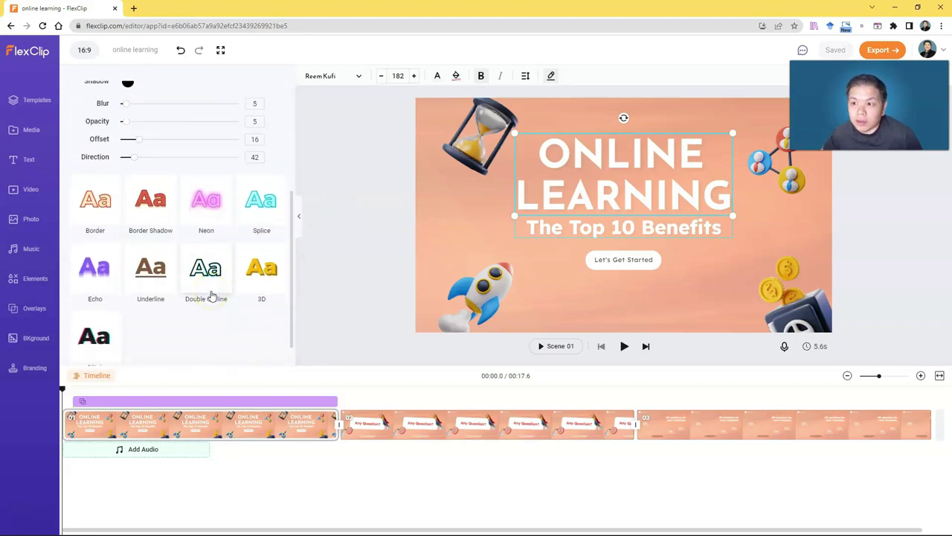
{"action": "left_click", "coordinate": [342, 248]}
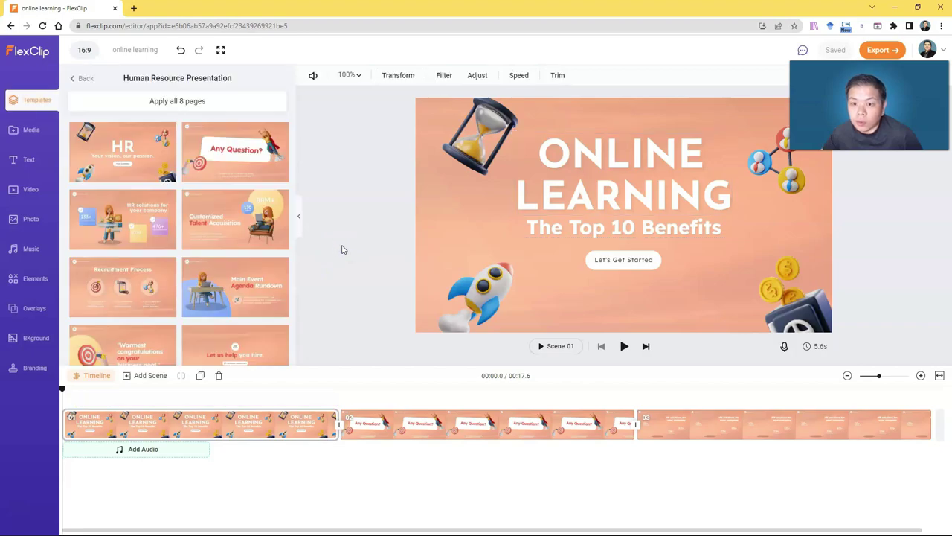
Rename the second scene's 'Any Question?' heading to 'The Benefits!'.
{"action": "left_click", "coordinate": [376, 424]}
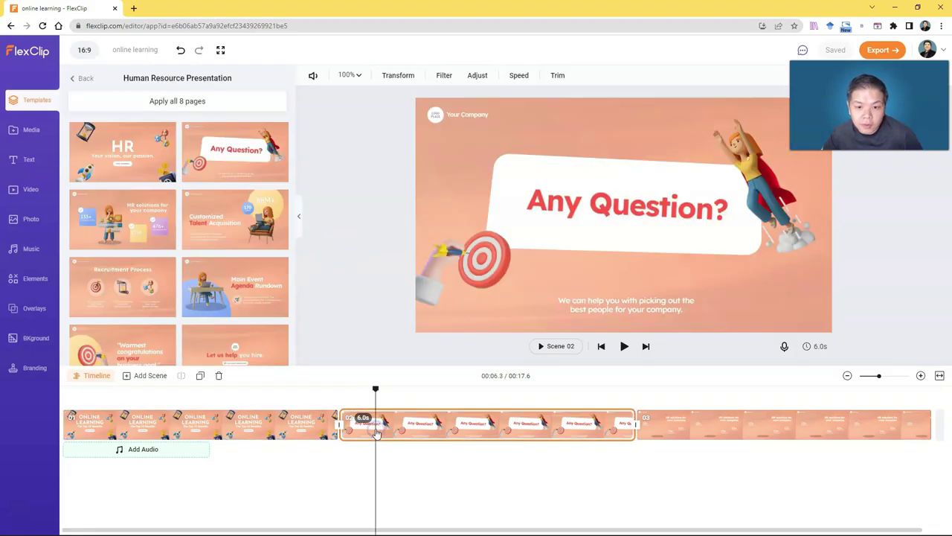
{"action": "left_click", "coordinate": [631, 210]}
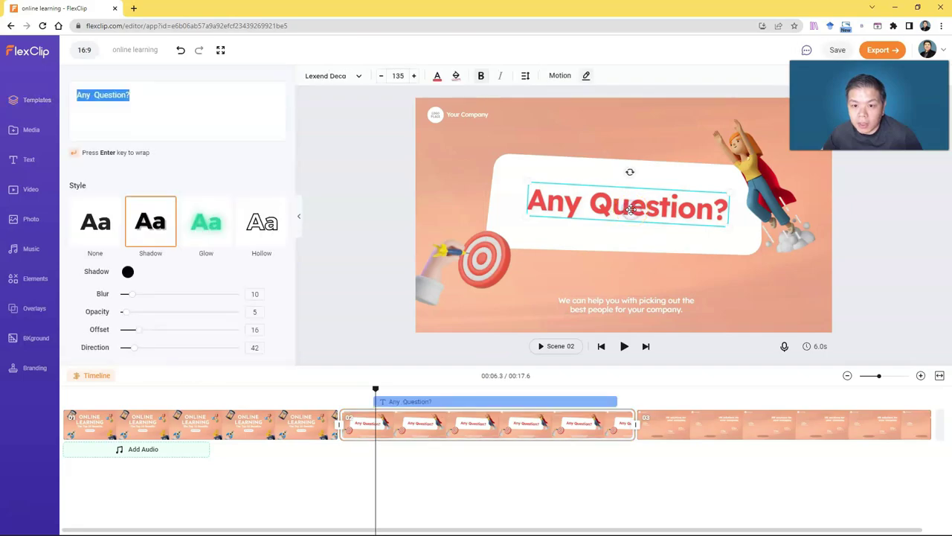
{"action": "left_click", "coordinate": [160, 117]}
{"action": "left_click_drag", "start_coordinate": [171, 103], "coordinate": [78, 97]}
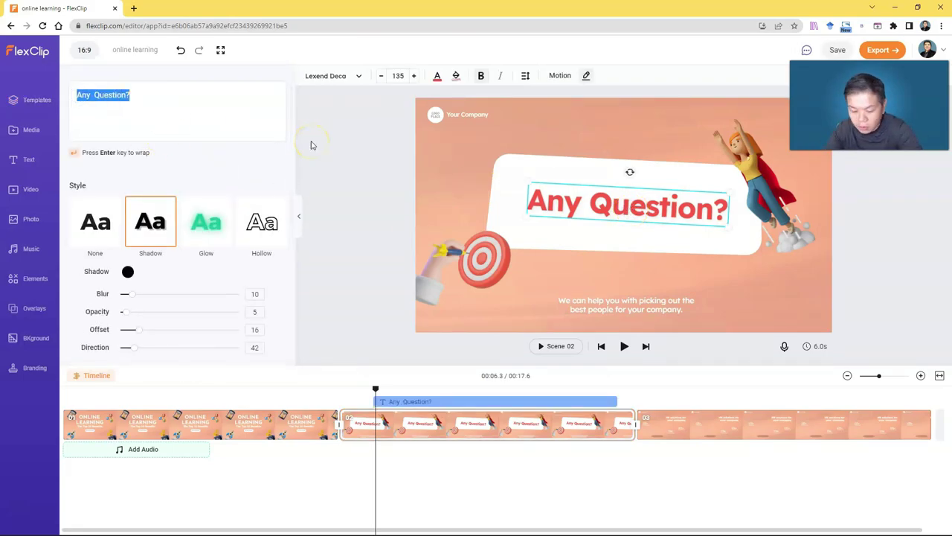
{"action": "type", "text": "The Beneft"}
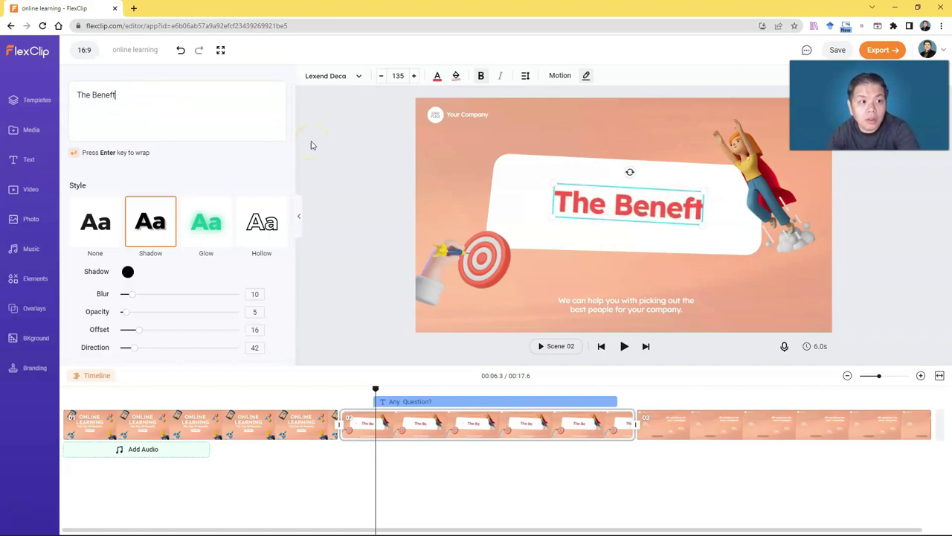
{"action": "key", "text": "BackSpace"}
{"action": "type", "text": "its!"}
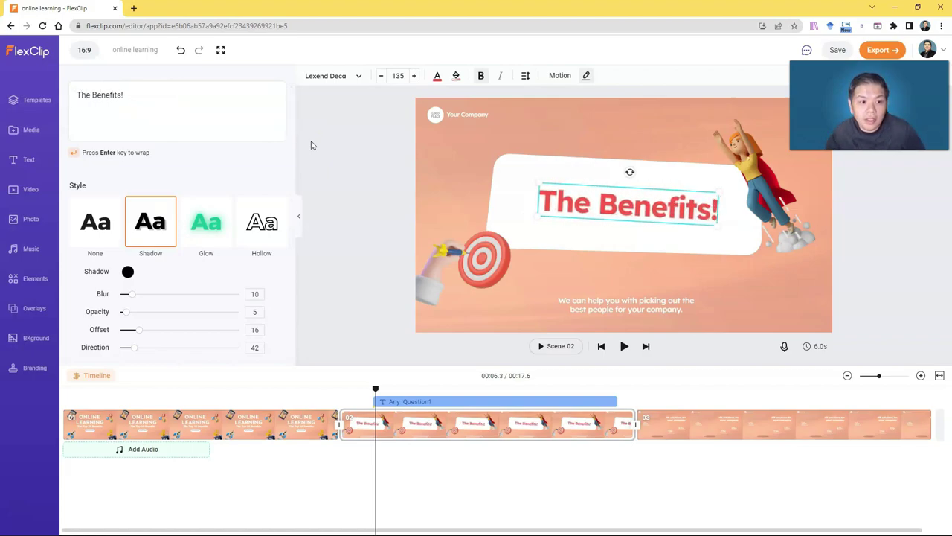
{"action": "left_click", "coordinate": [335, 156]}
Delete the Your Company label from the scene's top-left corner.
{"action": "left_click", "coordinate": [481, 115]}
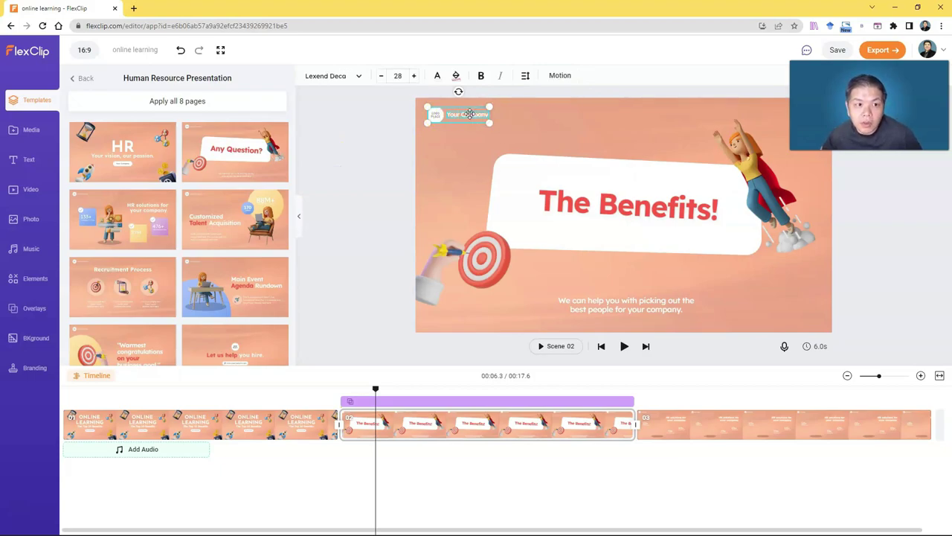
{"action": "right_click", "coordinate": [470, 114]}
{"action": "left_click", "coordinate": [492, 173]}
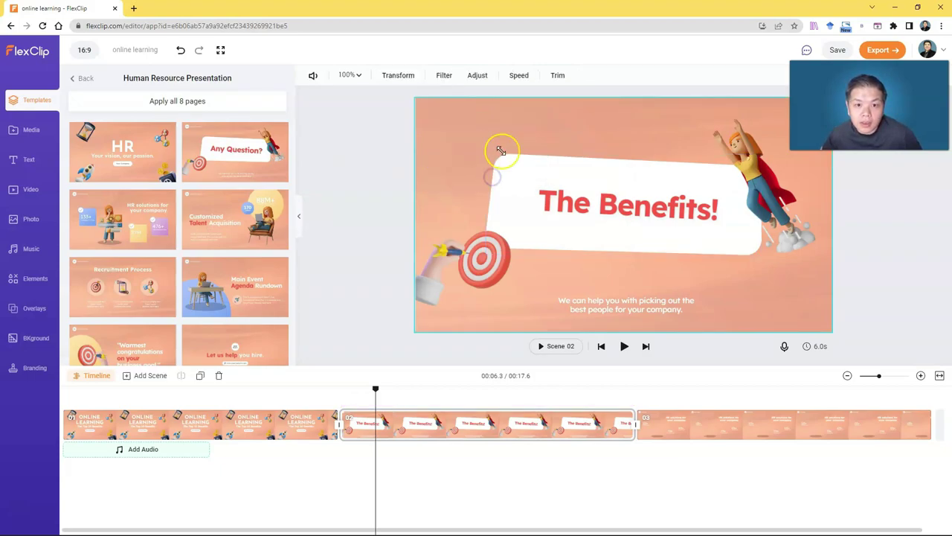
{"action": "left_click", "coordinate": [480, 254]}
{"action": "right_click", "coordinate": [478, 249]}
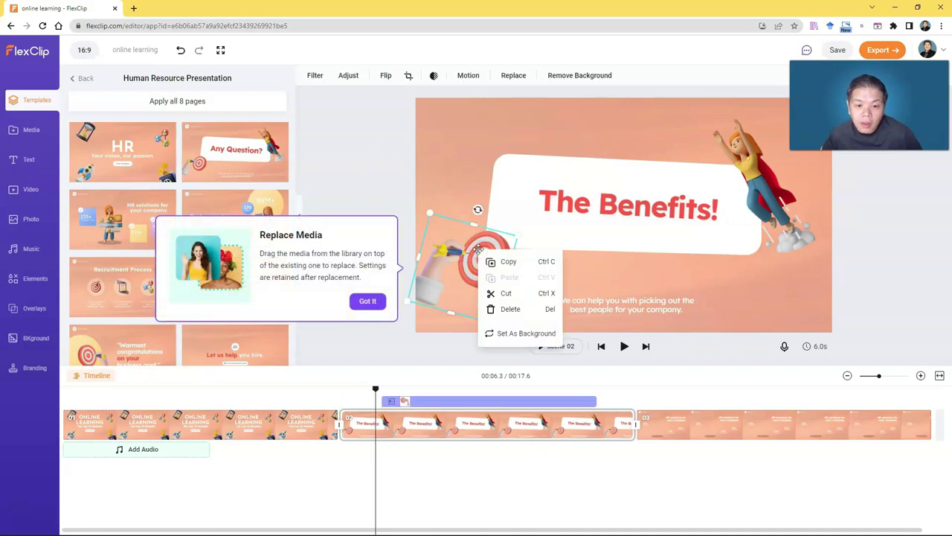
Dismiss the Replace Media tip and deselect the target image.
{"action": "left_click", "coordinate": [522, 264]}
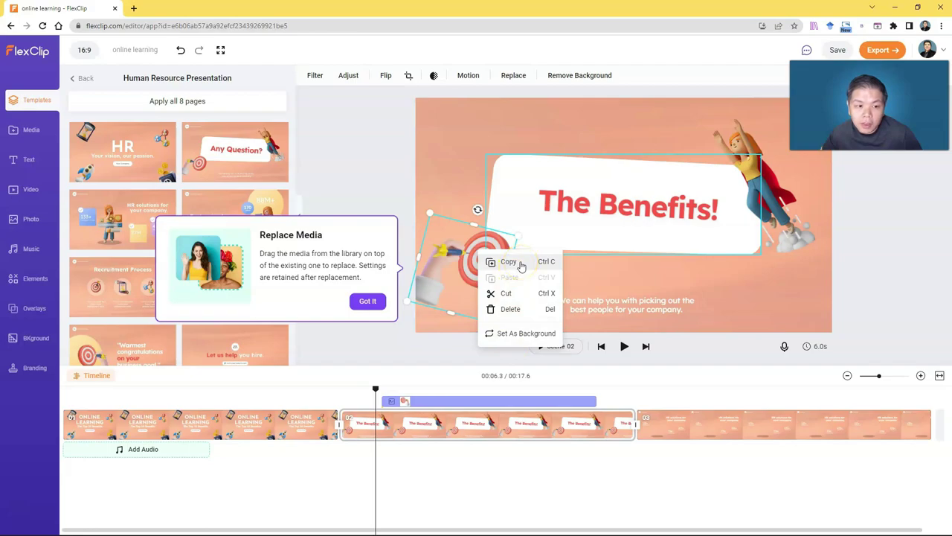
{"action": "left_click", "coordinate": [378, 307]}
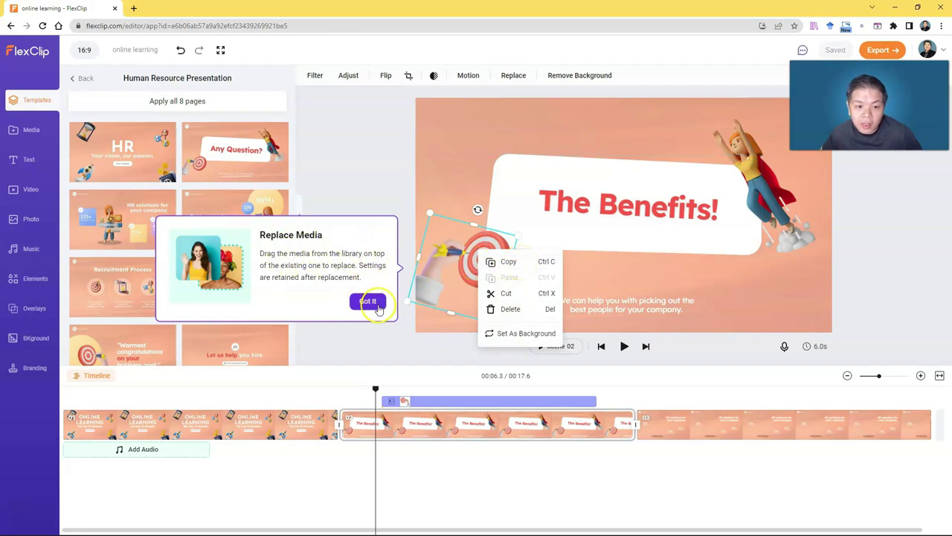
{"action": "left_click", "coordinate": [373, 214]}
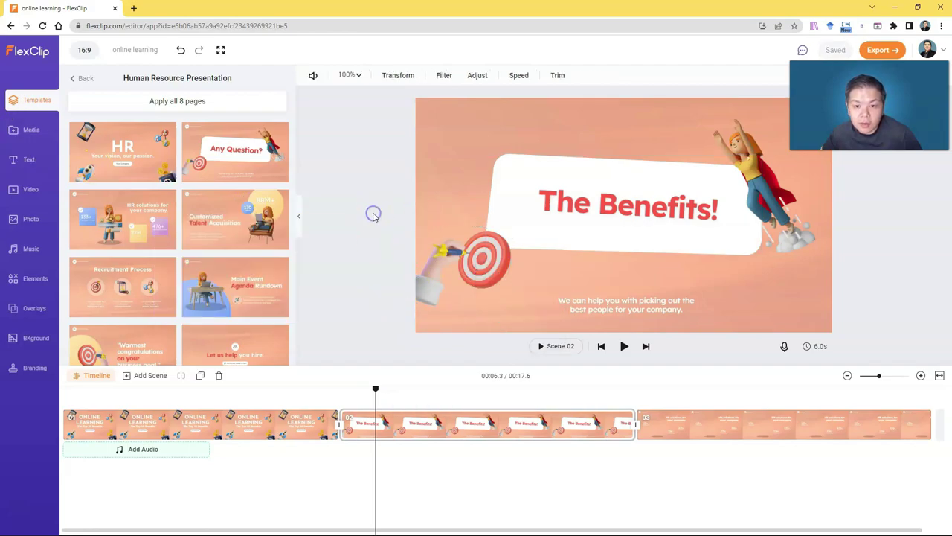
Check the screen-only and webcam-only recording modes under Media, then close them.
{"action": "left_click", "coordinate": [12, 130]}
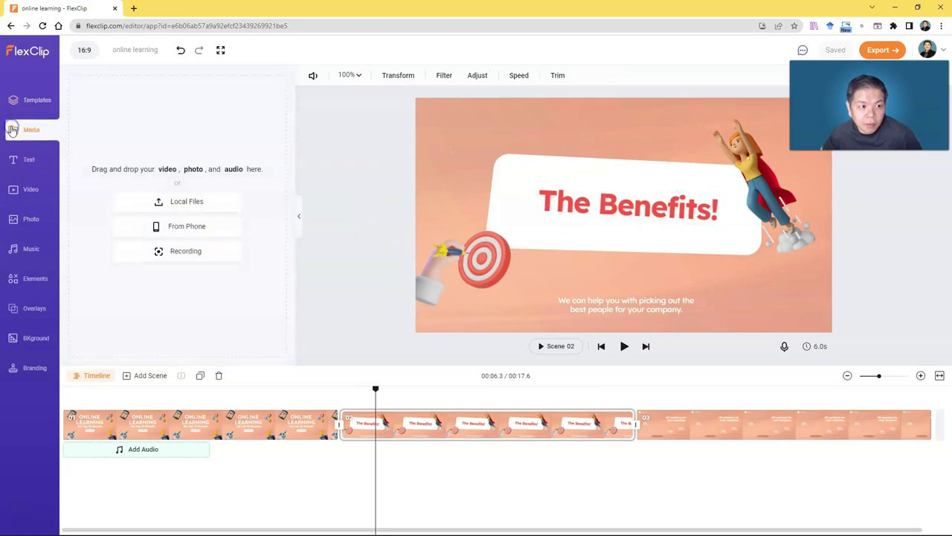
{"action": "left_click", "coordinate": [184, 253]}
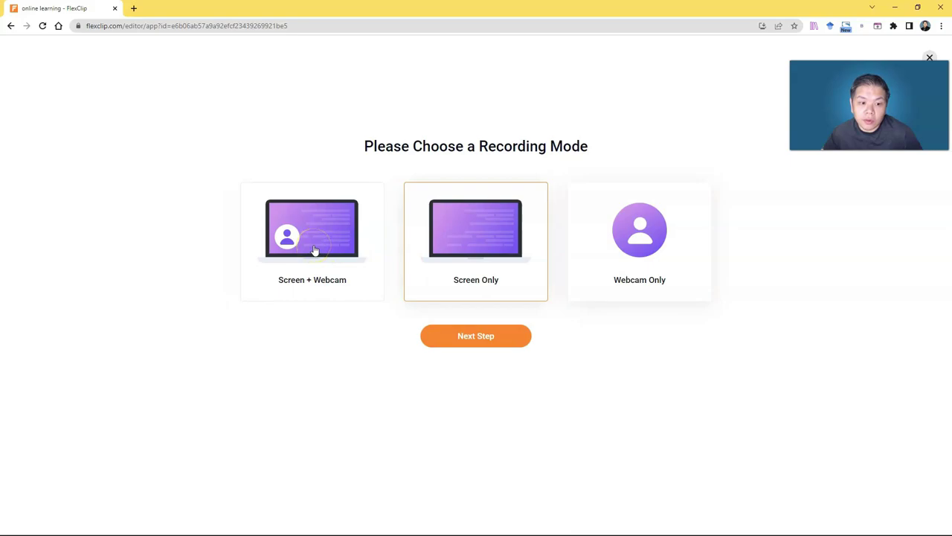
{"action": "left_click", "coordinate": [510, 237]}
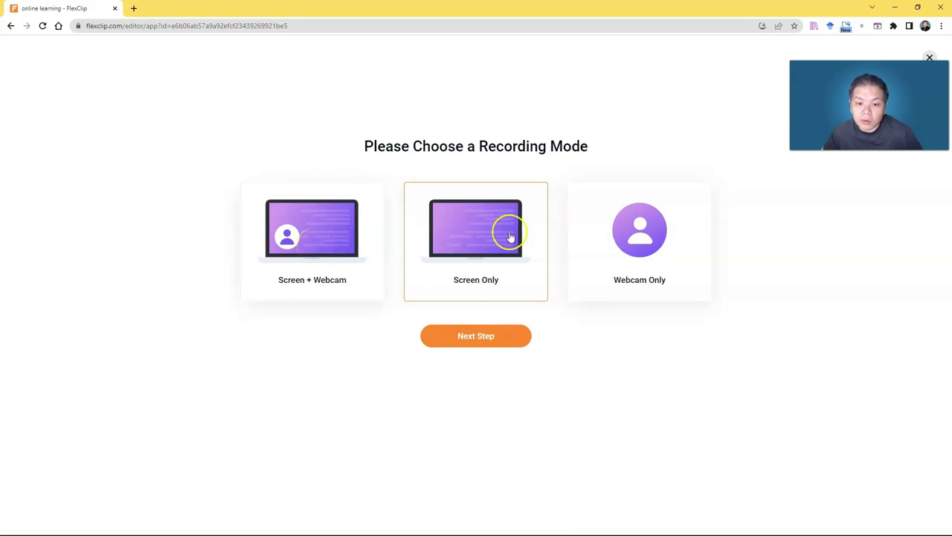
{"action": "left_click", "coordinate": [636, 237]}
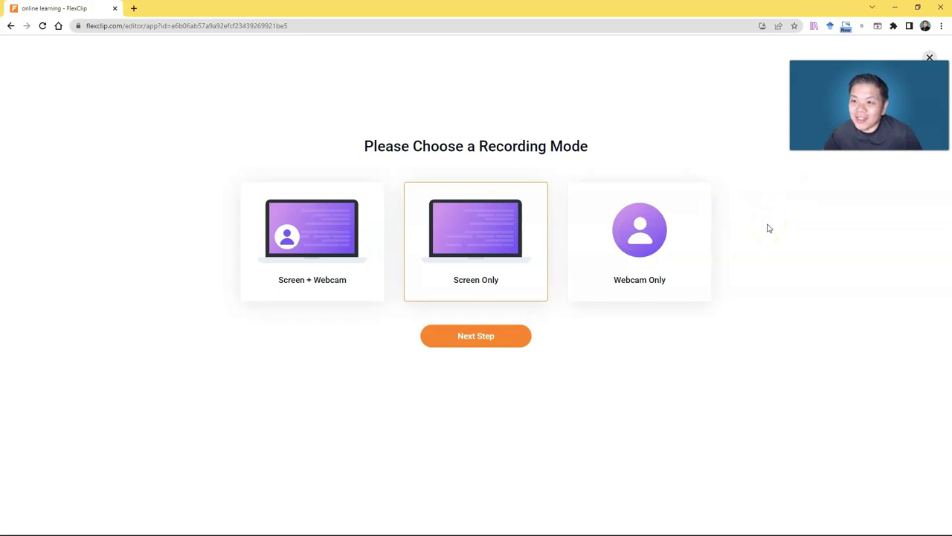
{"action": "left_click", "coordinate": [929, 56]}
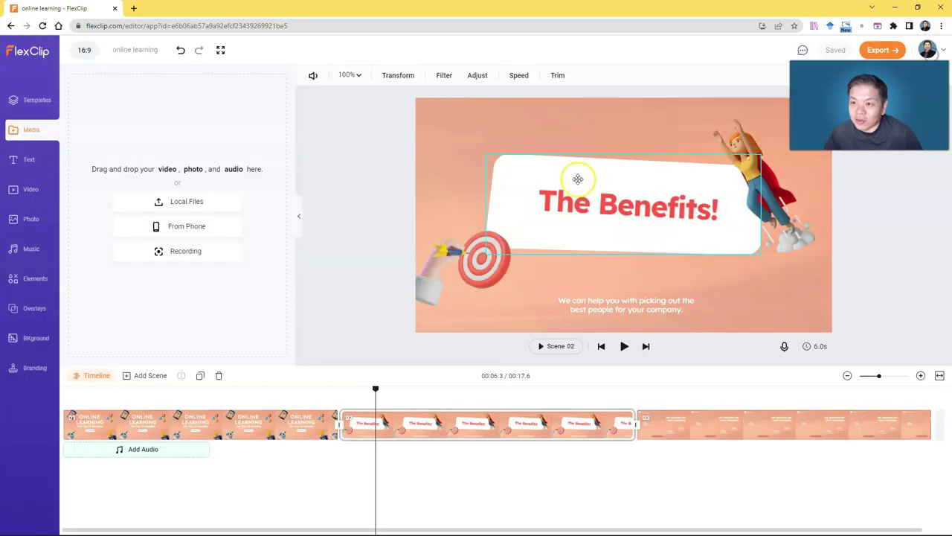
Add the social media handle text preset to scene 02.
{"action": "left_click", "coordinate": [12, 153]}
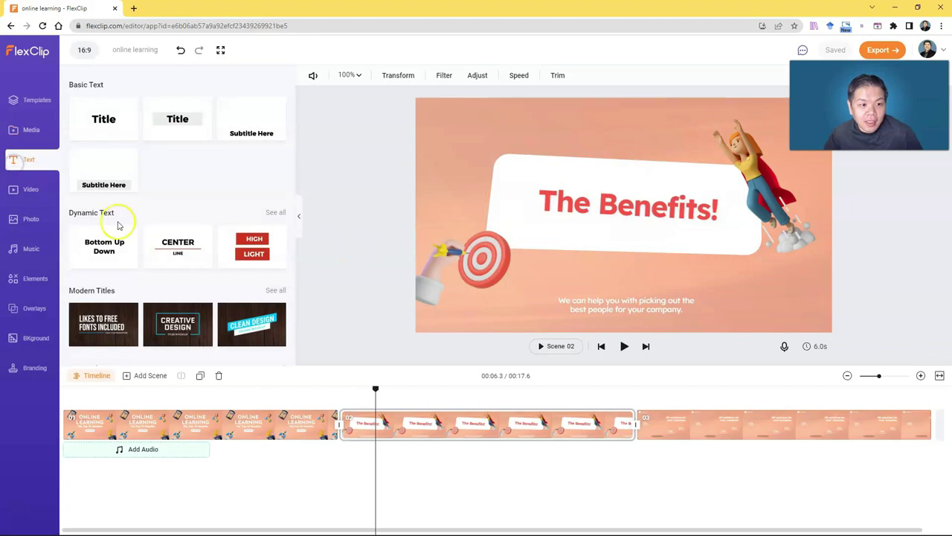
{"action": "scroll", "coordinate": [223, 275], "scroll_direction": "down", "scroll_amount": 5}
{"action": "scroll", "coordinate": [218, 274], "scroll_direction": "up", "scroll_amount": 6}
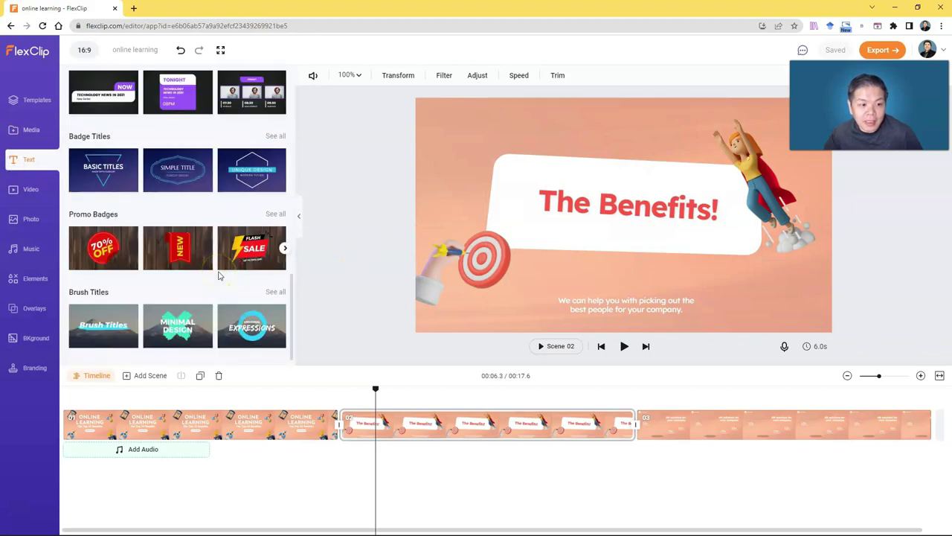
{"action": "scroll", "coordinate": [179, 255], "scroll_direction": "up", "scroll_amount": 1}
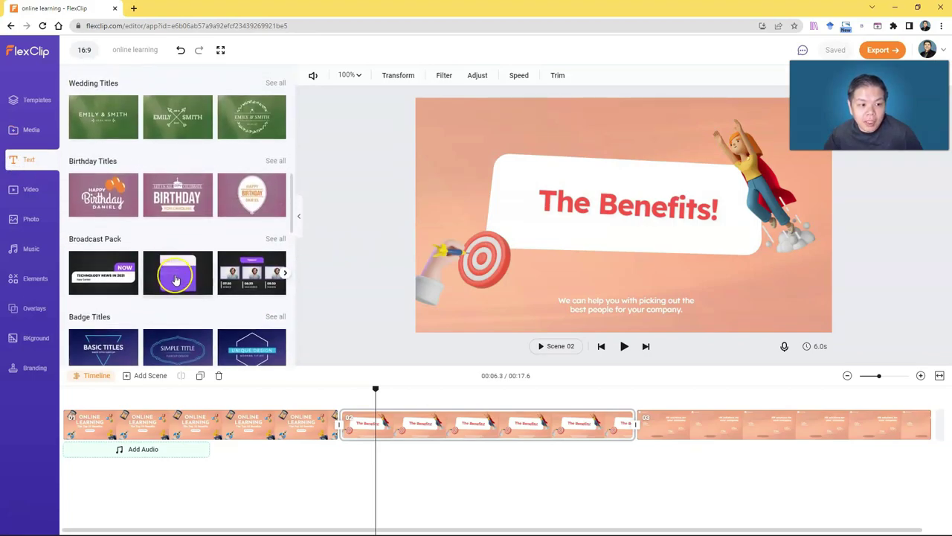
{"action": "scroll", "coordinate": [175, 278], "scroll_direction": "up", "scroll_amount": 3}
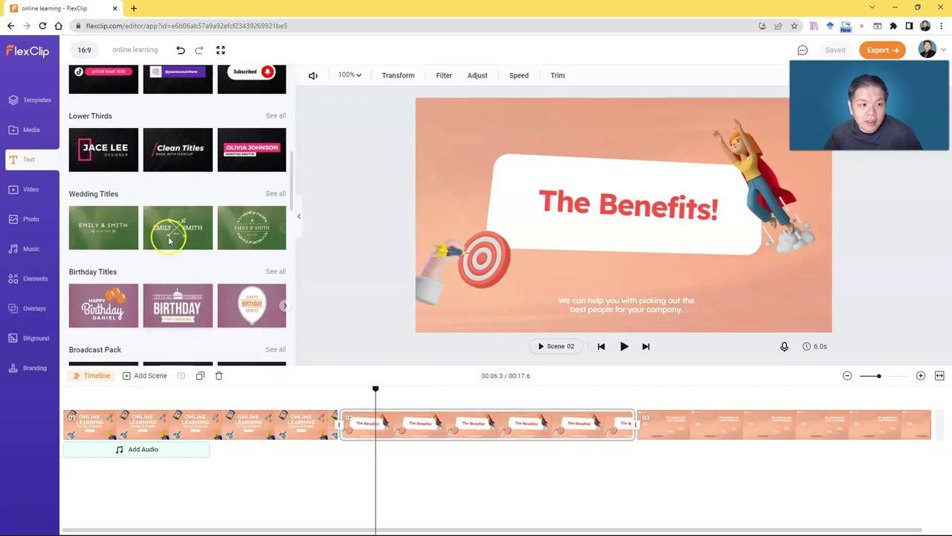
{"action": "scroll", "coordinate": [177, 171], "scroll_direction": "up", "scroll_amount": 1}
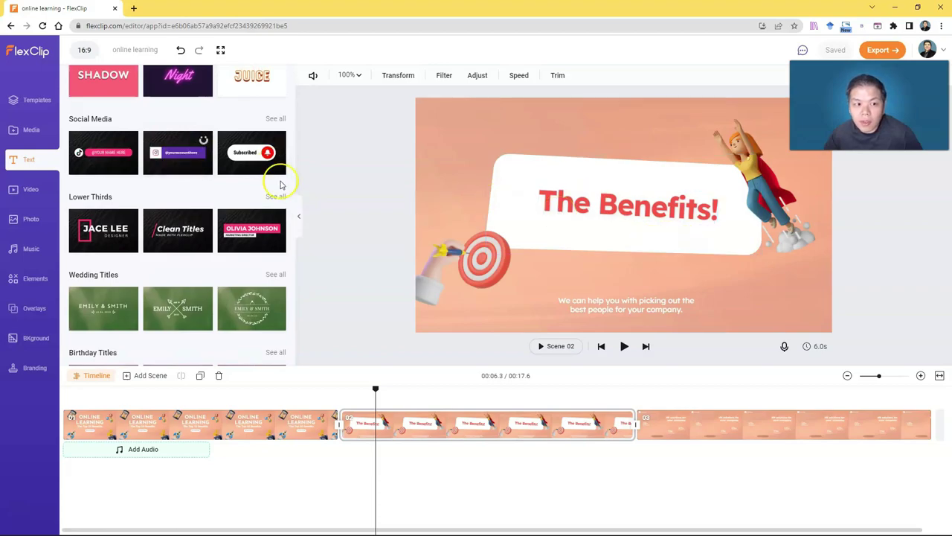
{"action": "left_click", "coordinate": [185, 156]}
{"action": "left_click", "coordinate": [375, 400]}
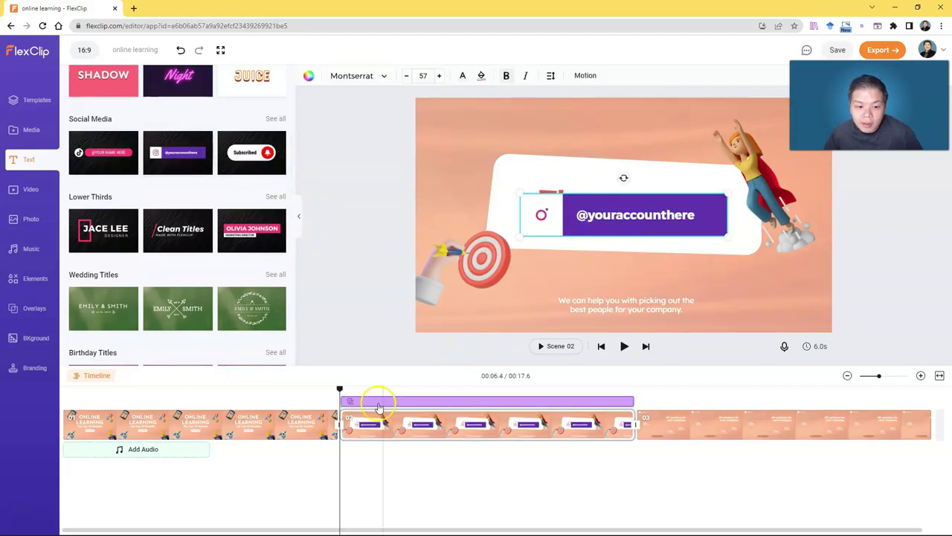
{"action": "left_click", "coordinate": [367, 402]}
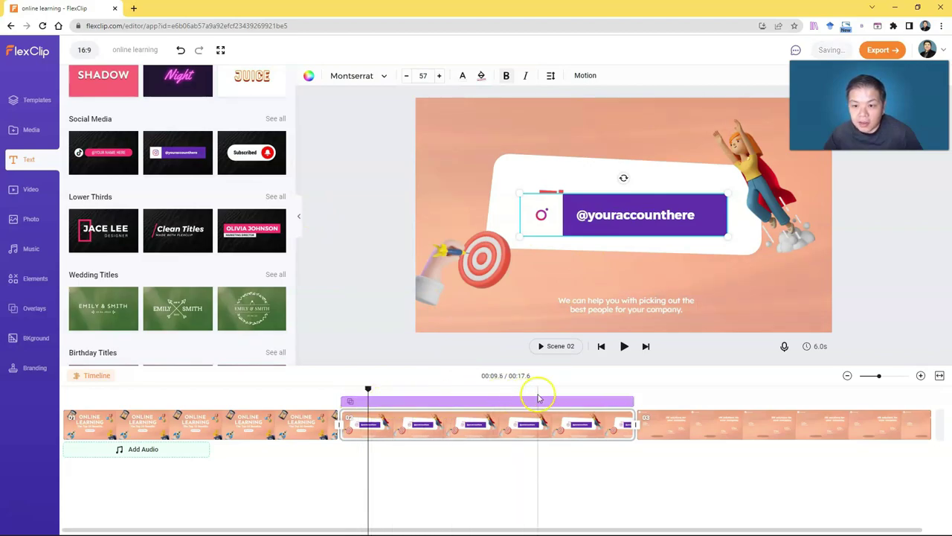
Shrink the handle badge to the bottom-left and replace the placeholder with the creator's account name.
{"action": "double_click", "coordinate": [644, 223]}
{"action": "left_click_drag", "start_coordinate": [727, 215], "coordinate": [569, 316]}
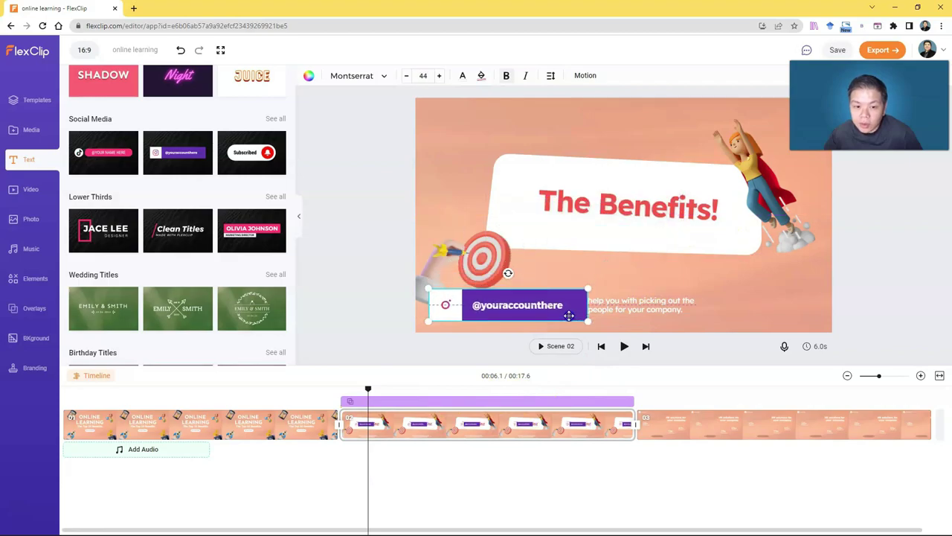
{"action": "double_click", "coordinate": [494, 306]}
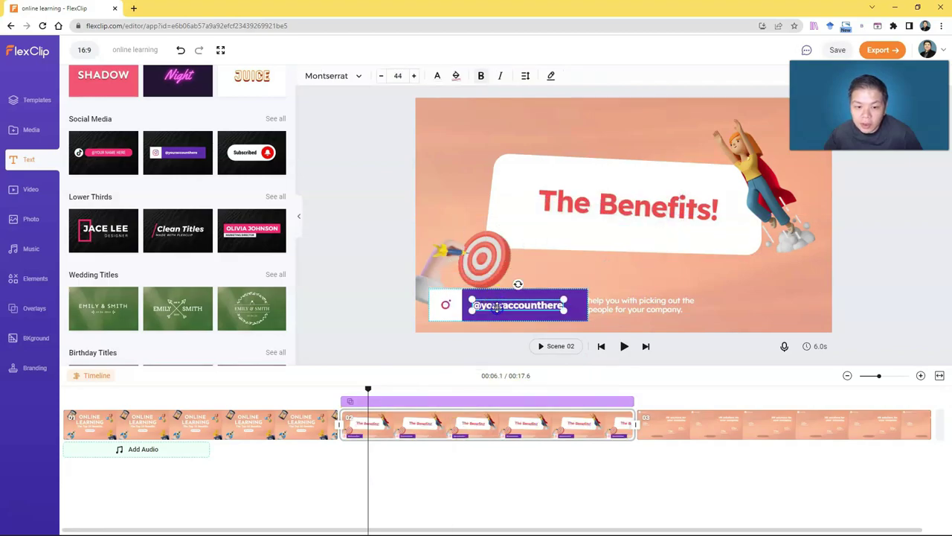
{"action": "left_click", "coordinate": [115, 100]}
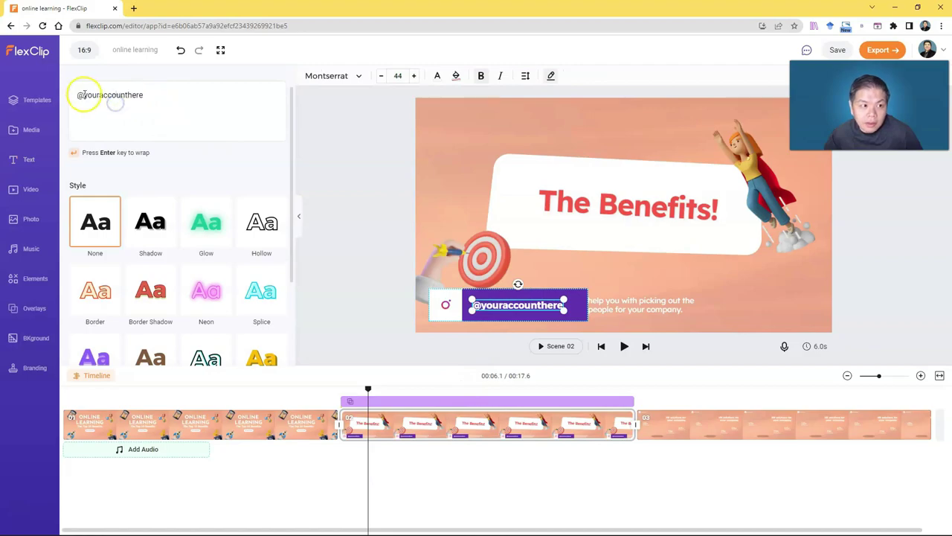
{"action": "left_click_drag", "start_coordinate": [84, 94], "coordinate": [150, 98]}
{"action": "type", "text": "k"}
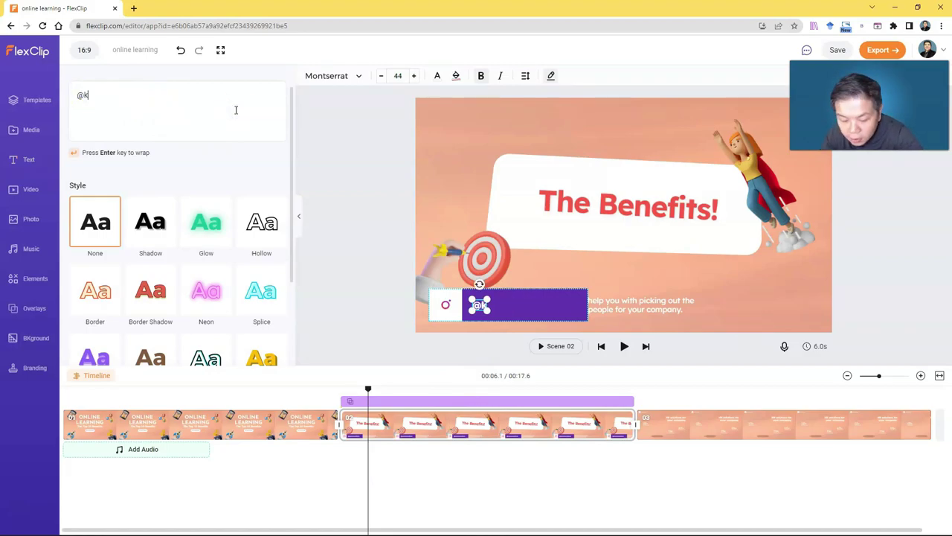
{"action": "type", "text": "eemanxp"}
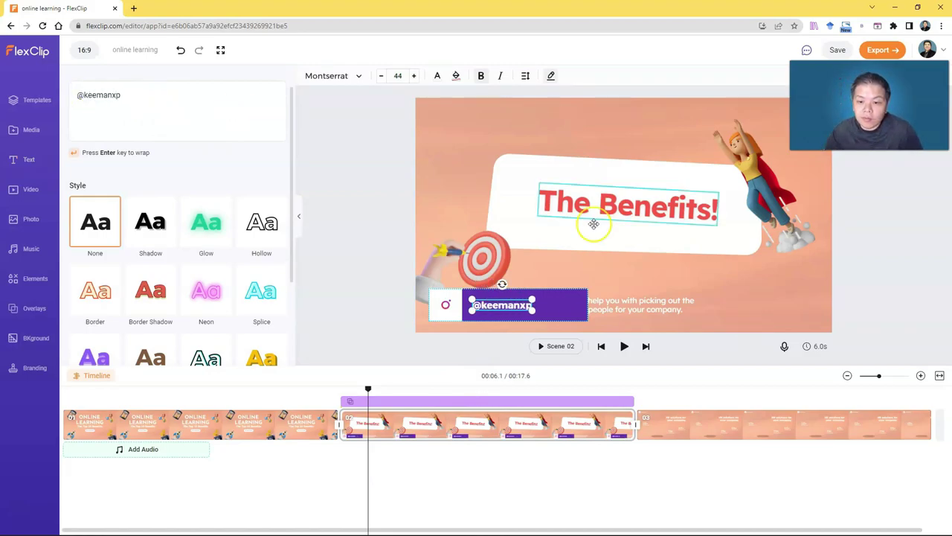
{"action": "left_click", "coordinate": [873, 318]}
Stretch the lower third across most of scene 02 and settle it at the lower left.
{"action": "left_click", "coordinate": [551, 300]}
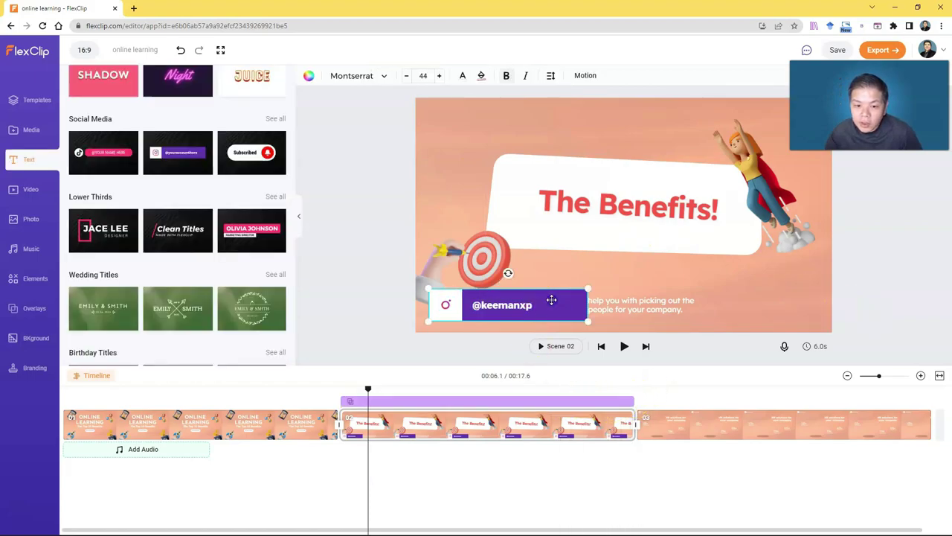
{"action": "left_click", "coordinate": [625, 398]}
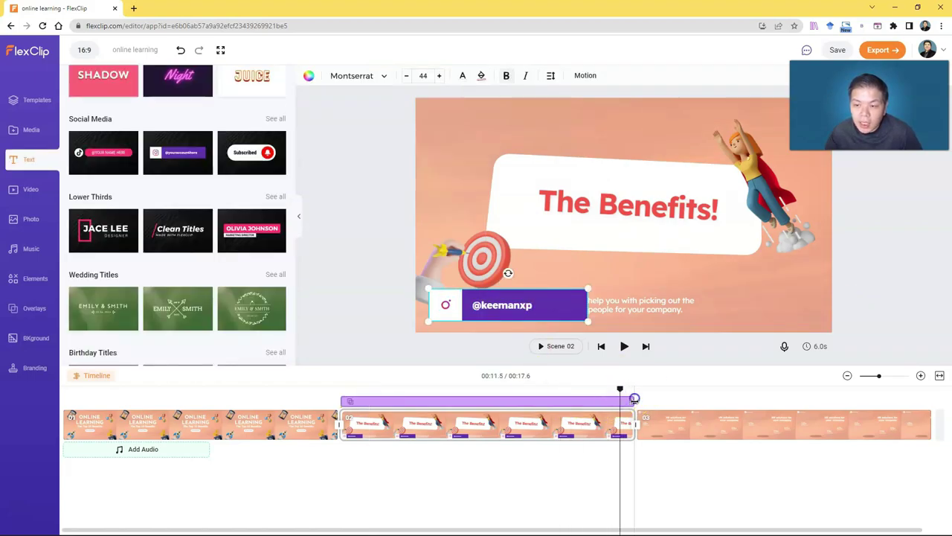
{"action": "left_click_drag", "start_coordinate": [634, 399], "coordinate": [463, 398]}
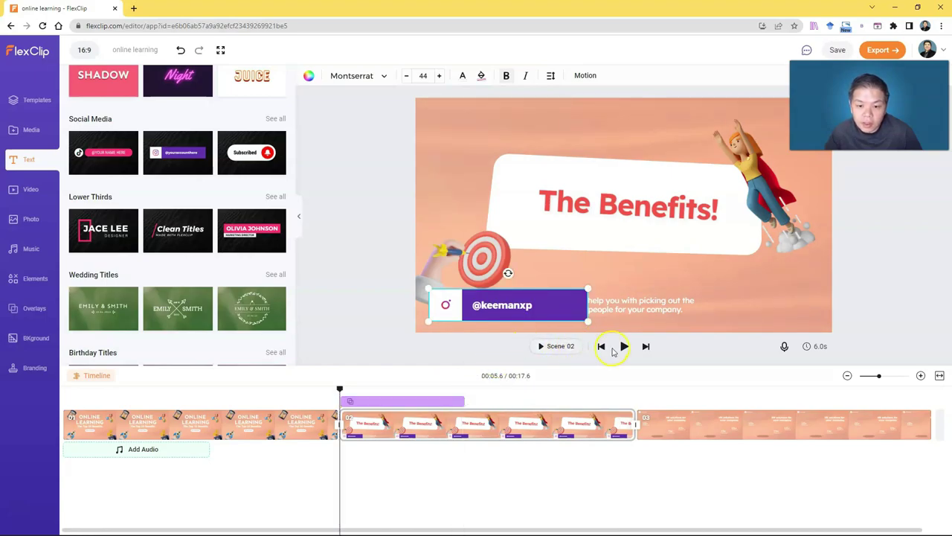
{"action": "left_click", "coordinate": [624, 347]}
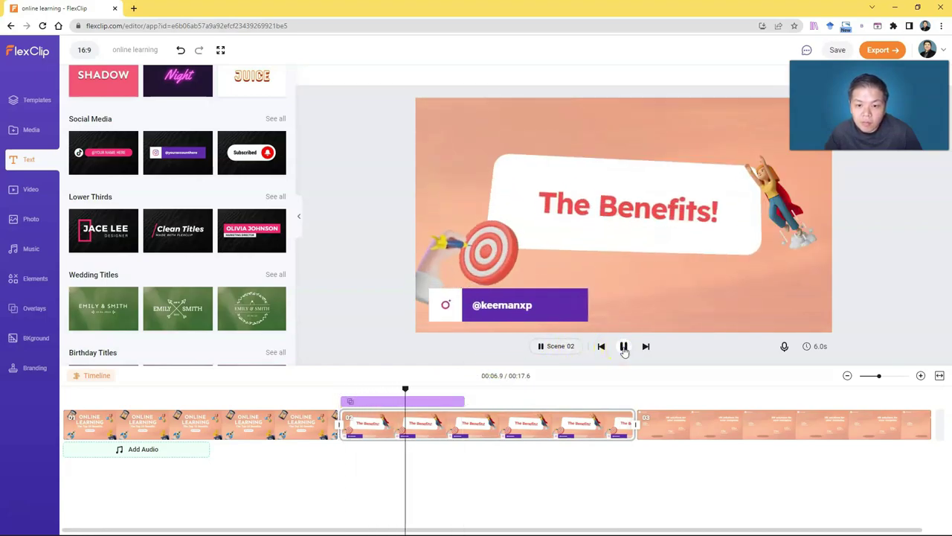
{"action": "left_click", "coordinate": [624, 347]}
{"action": "left_click", "coordinate": [446, 399]}
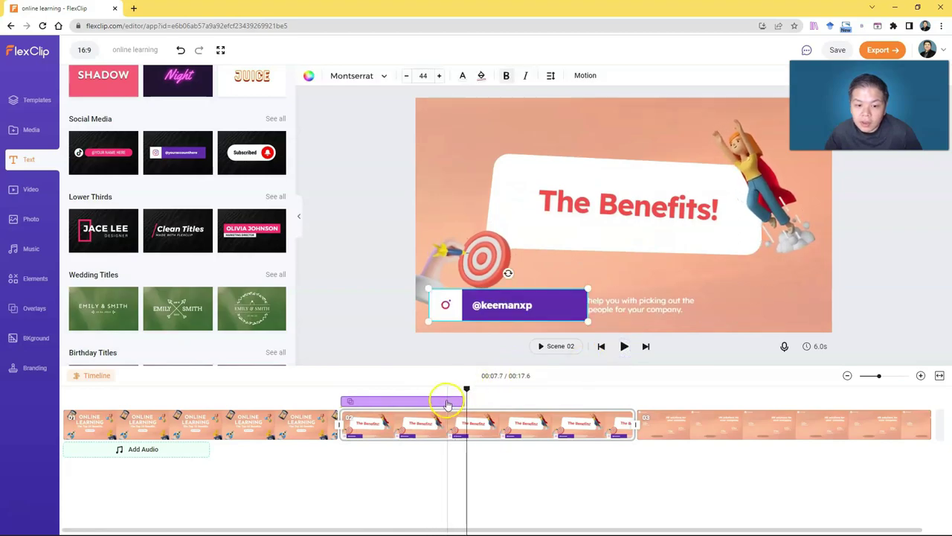
{"action": "left_click_drag", "start_coordinate": [467, 402], "coordinate": [603, 402]}
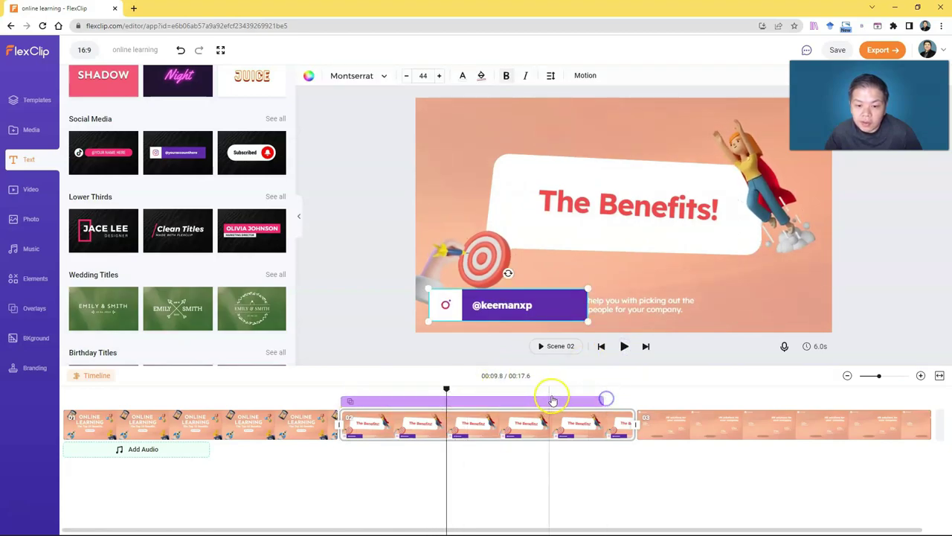
{"action": "left_click", "coordinate": [624, 347]}
{"action": "left_click", "coordinate": [624, 347]}
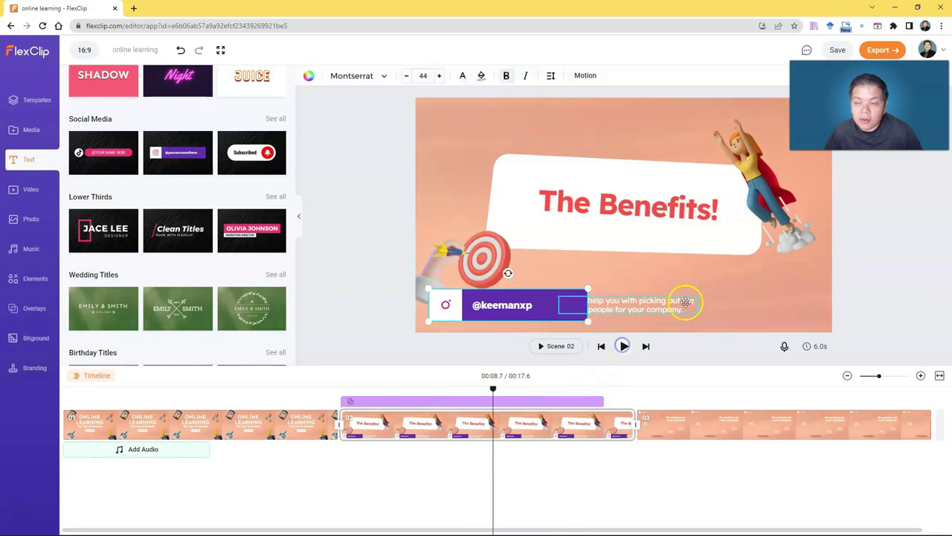
{"action": "mouse_move", "coordinate": [553, 308]}
{"action": "left_mouse_down"}
{"action": "mouse_move", "coordinate": [559, 285]}
{"action": "mouse_move", "coordinate": [674, 278]}
{"action": "mouse_move", "coordinate": [608, 276]}
{"action": "mouse_move", "coordinate": [552, 300]}
{"action": "mouse_move", "coordinate": [556, 308]}
{"action": "left_mouse_up"}
{"action": "left_click", "coordinate": [894, 232]}
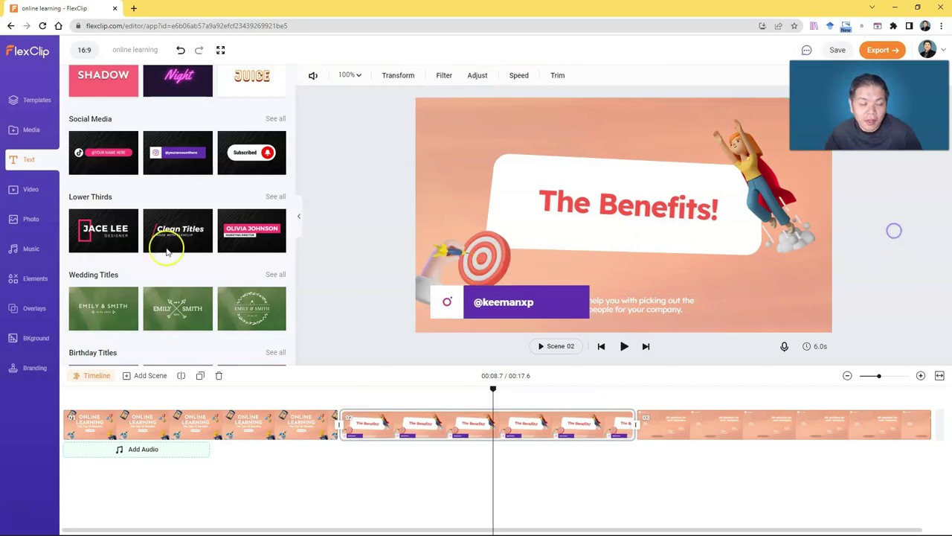
Search stock videos for 'online learning' and add the laptop video-call clip.
{"action": "scroll", "coordinate": [166, 245], "scroll_direction": "up", "scroll_amount": 5}
{"action": "left_click", "coordinate": [30, 189]}
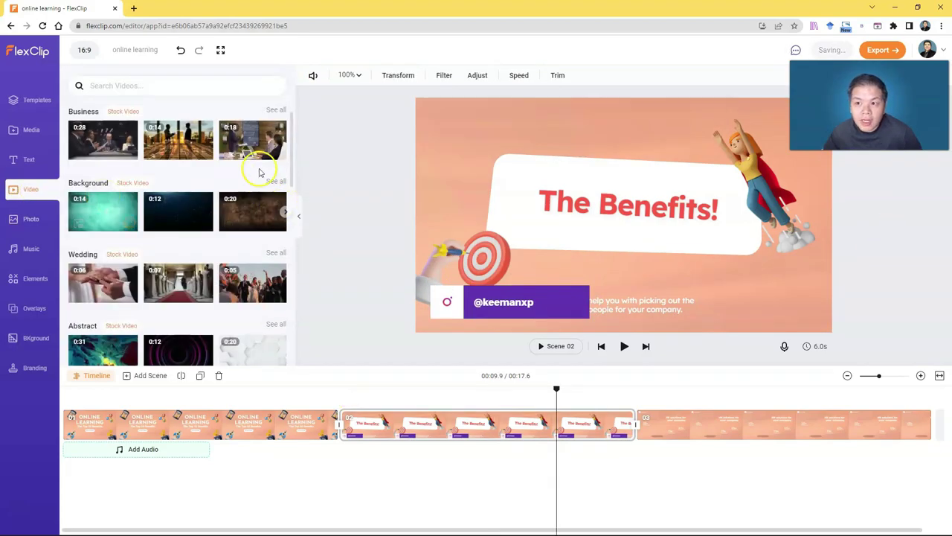
{"action": "scroll", "coordinate": [178, 279], "scroll_direction": "down", "scroll_amount": 4}
{"action": "scroll", "coordinate": [179, 279], "scroll_direction": "up", "scroll_amount": 4}
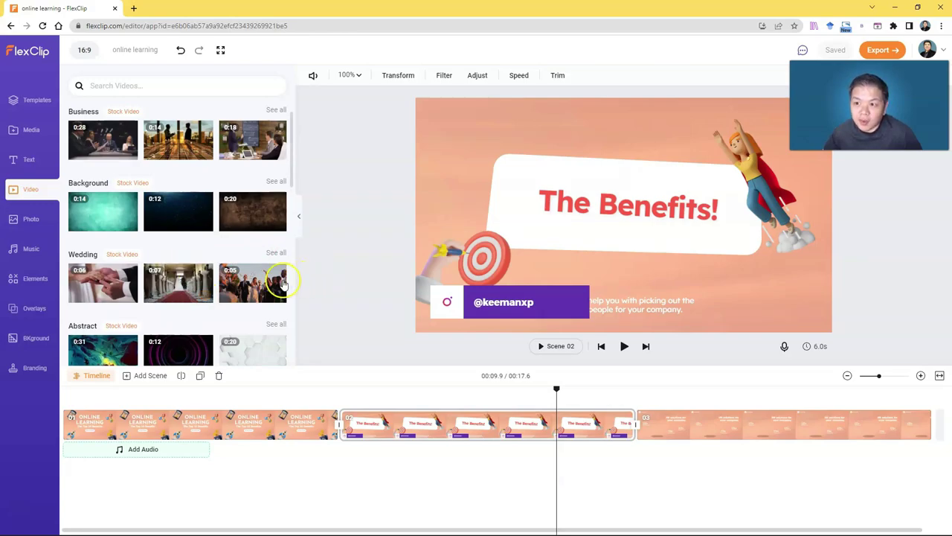
{"action": "left_click", "coordinate": [136, 84]}
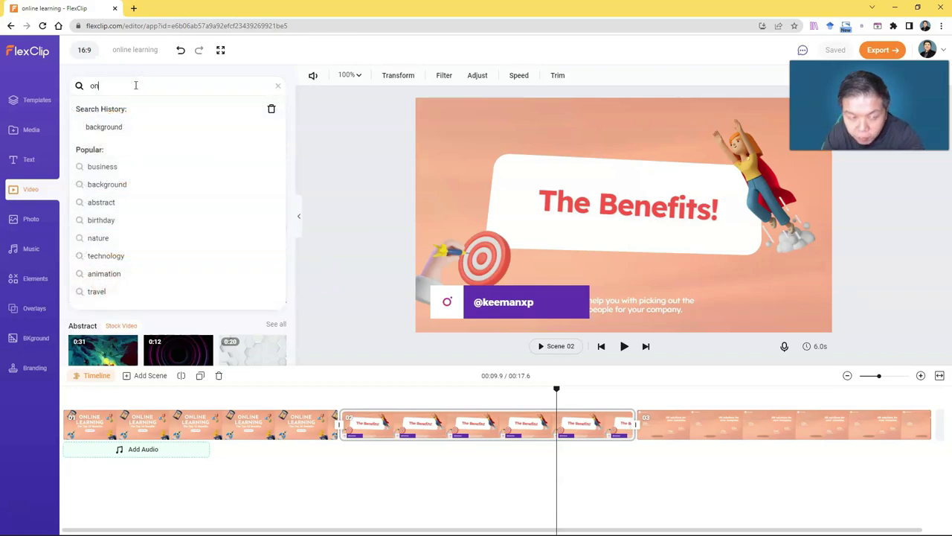
{"action": "type", "text": "online learning"}
{"action": "key", "text": "Return"}
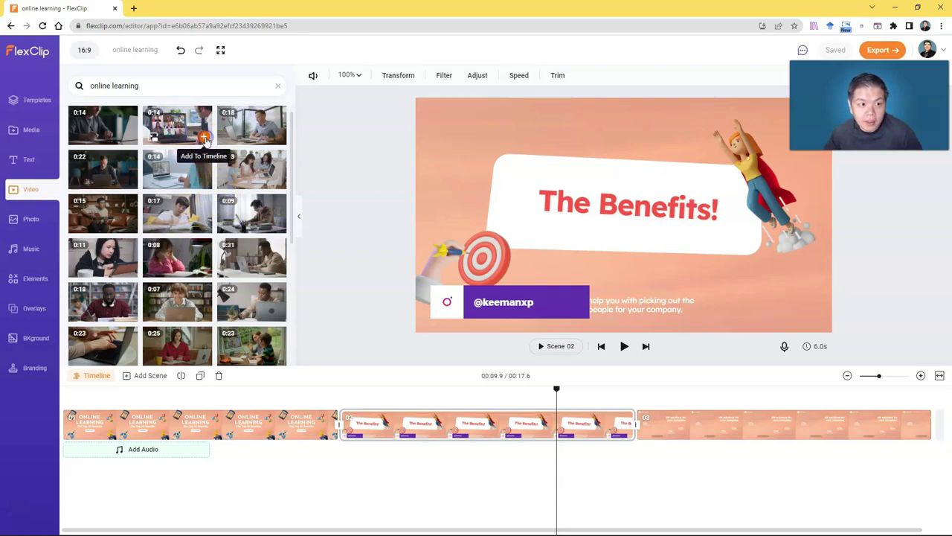
{"action": "left_click", "coordinate": [203, 137]}
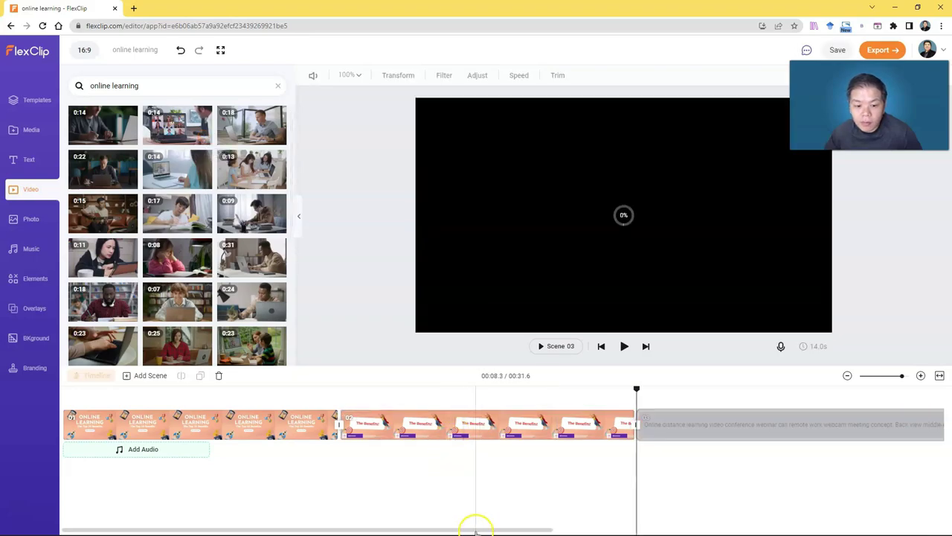
Trim the new scene 03 clip down to 2.5 seconds.
{"action": "left_click_drag", "start_coordinate": [481, 531], "coordinate": [631, 529]}
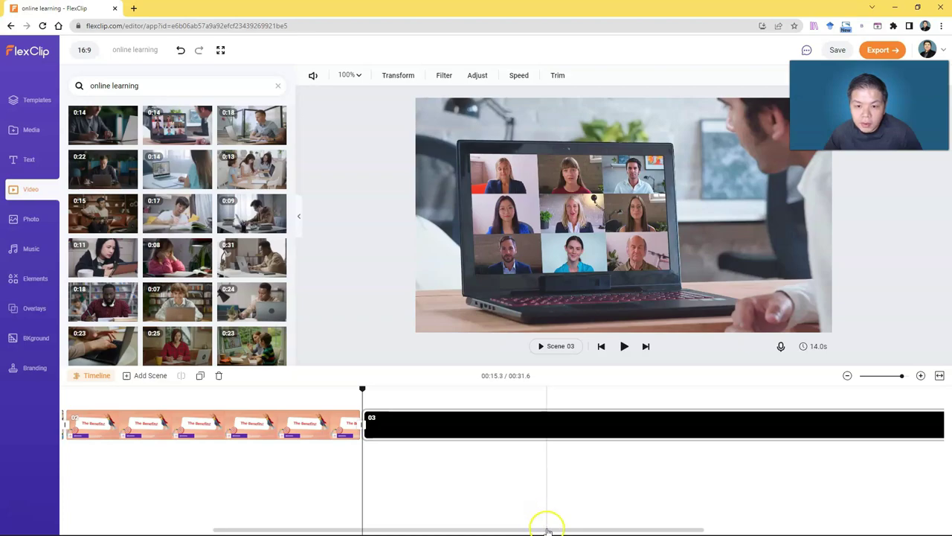
{"action": "left_click_drag", "start_coordinate": [546, 531], "coordinate": [712, 529]}
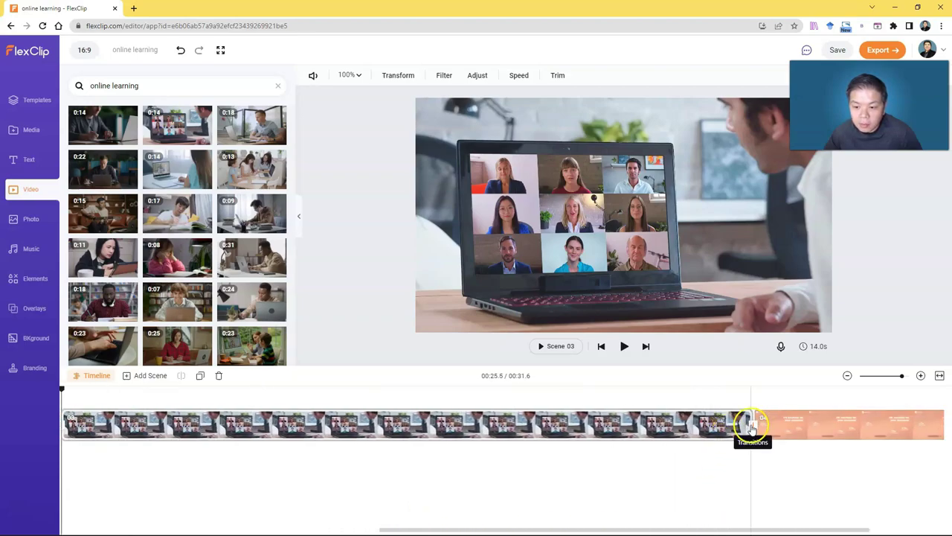
{"action": "left_click_drag", "start_coordinate": [743, 417], "coordinate": [422, 424]}
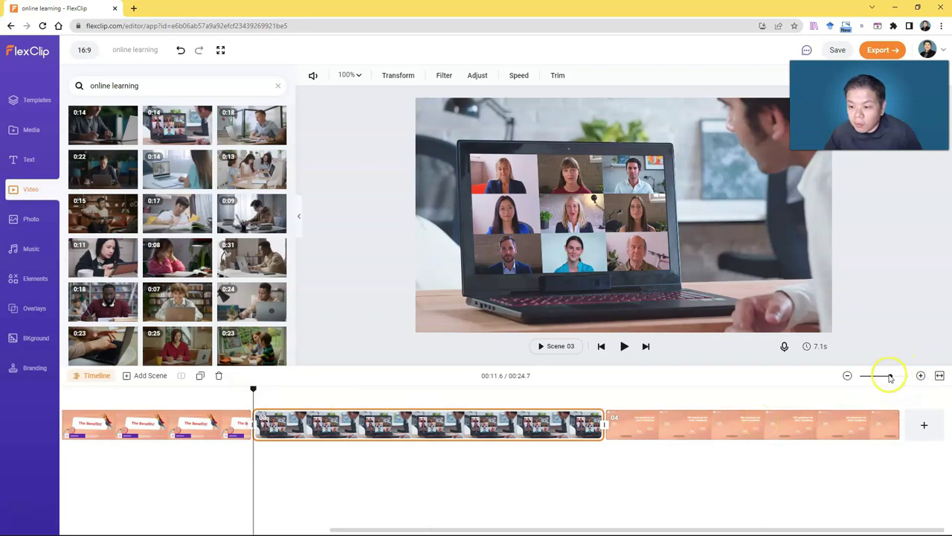
{"action": "left_click_drag", "start_coordinate": [890, 378], "coordinate": [868, 378]}
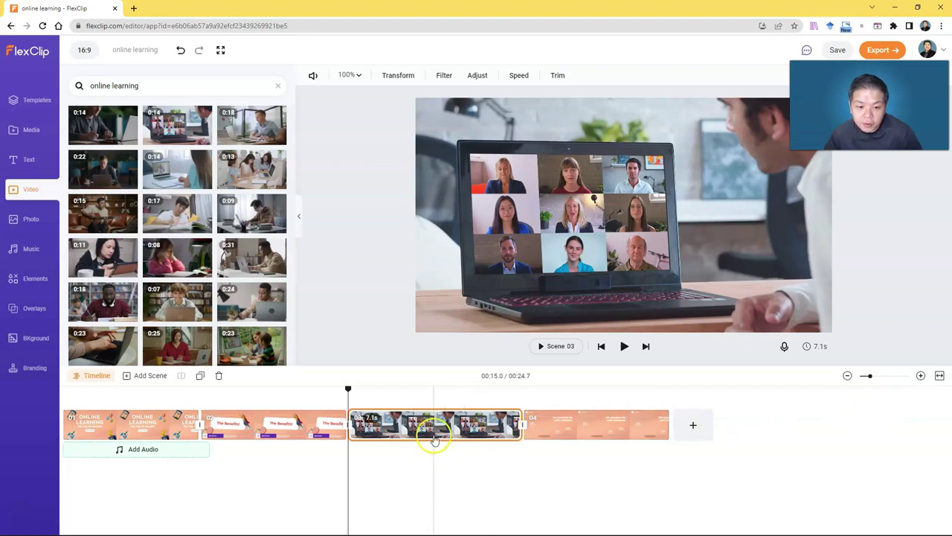
{"action": "left_click", "coordinate": [515, 423]}
{"action": "left_click_drag", "start_coordinate": [511, 413], "coordinate": [407, 412]}
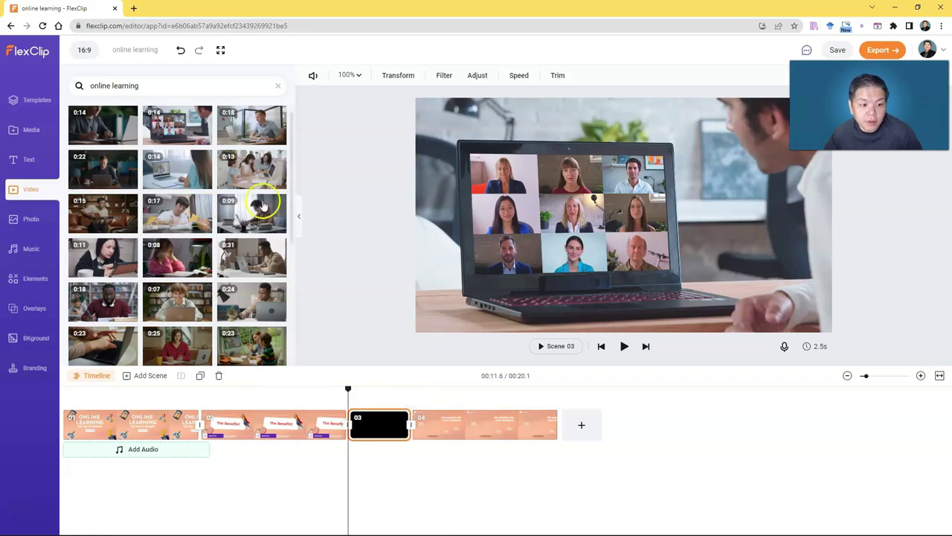
Add the Resolution music track and play the video from the start.
{"action": "left_click", "coordinate": [37, 218]}
{"action": "scroll", "coordinate": [213, 277], "scroll_direction": "down", "scroll_amount": 2}
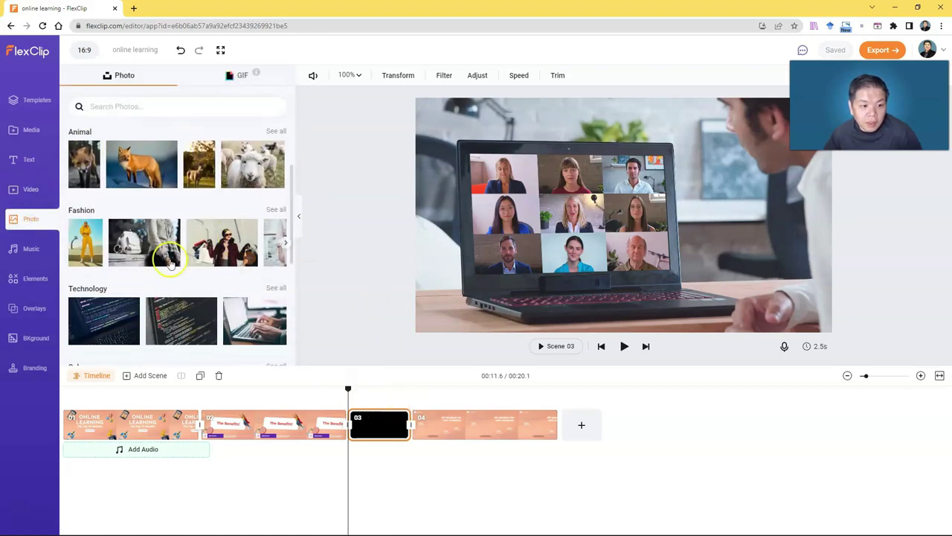
{"action": "left_click", "coordinate": [28, 248]}
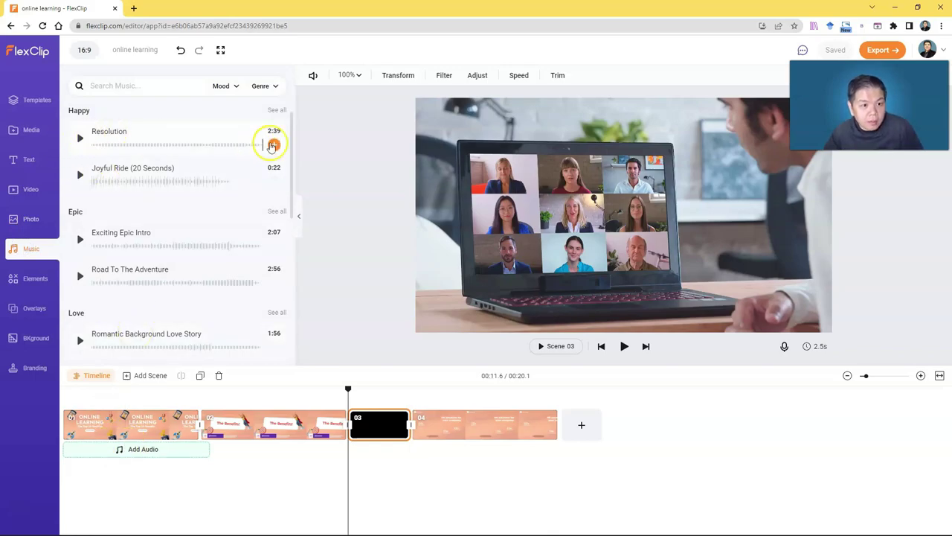
{"action": "left_click", "coordinate": [274, 145]}
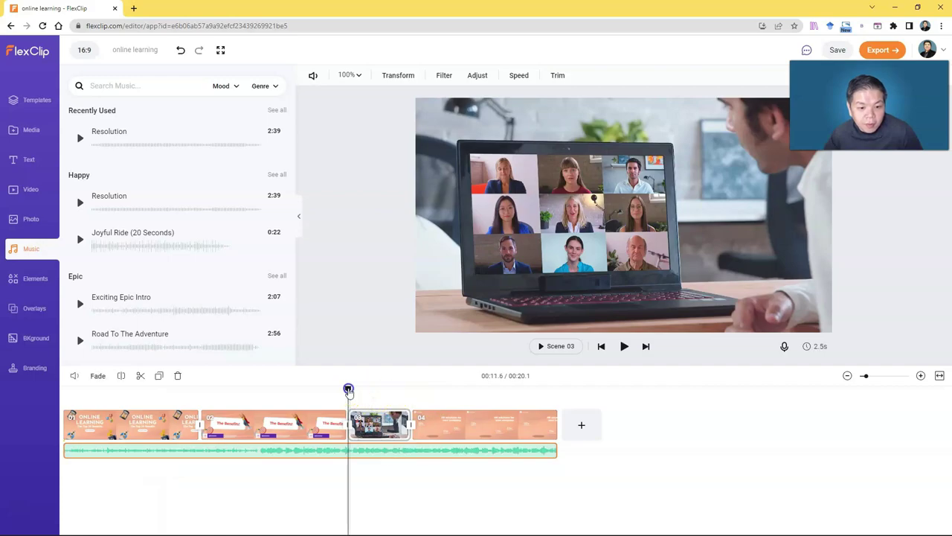
{"action": "left_click_drag", "start_coordinate": [348, 391], "coordinate": [61, 393]}
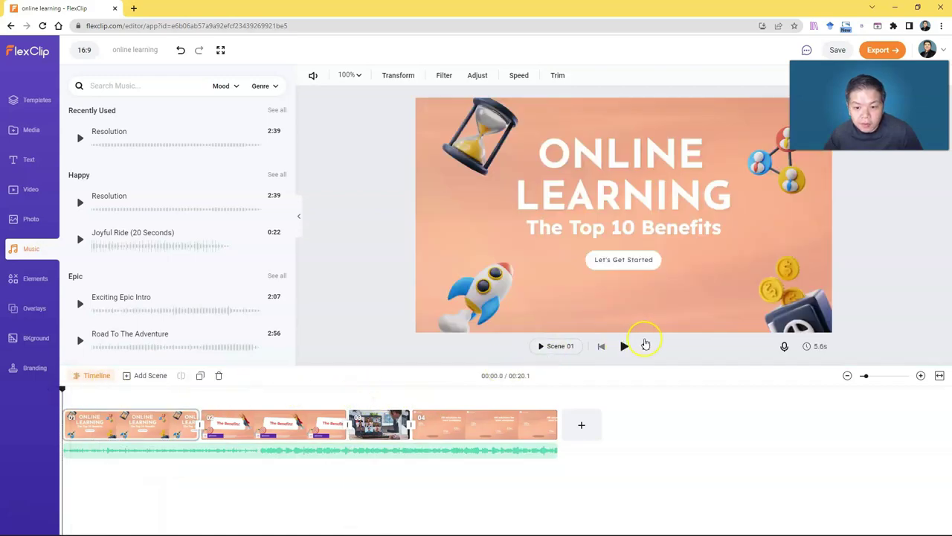
{"action": "left_click", "coordinate": [625, 347]}
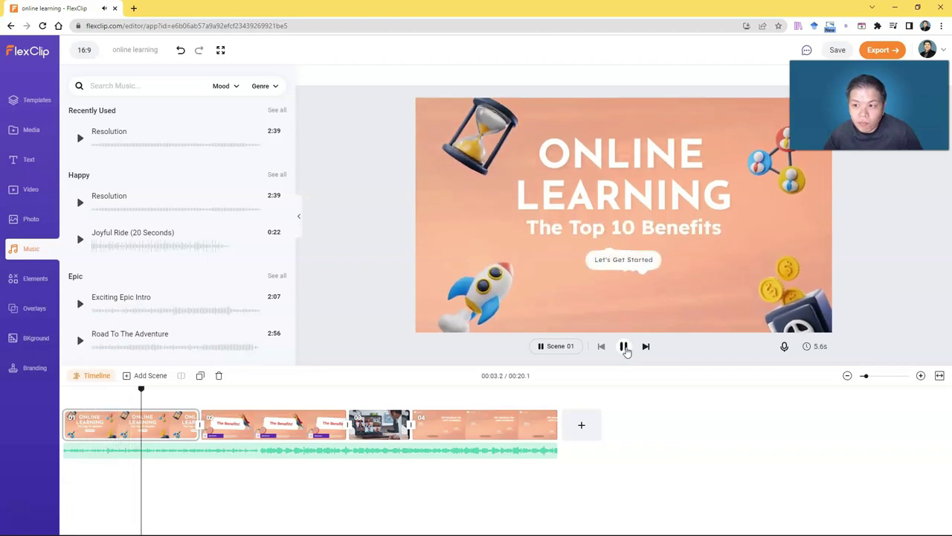
{"action": "left_click", "coordinate": [625, 347]}
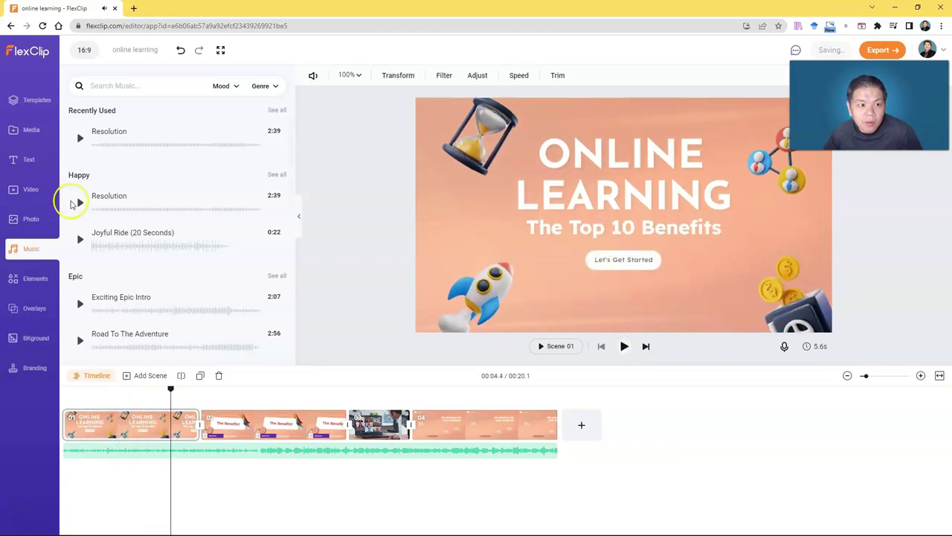
Browse the music Mood and Genre filter lists.
{"action": "left_click", "coordinate": [234, 88]}
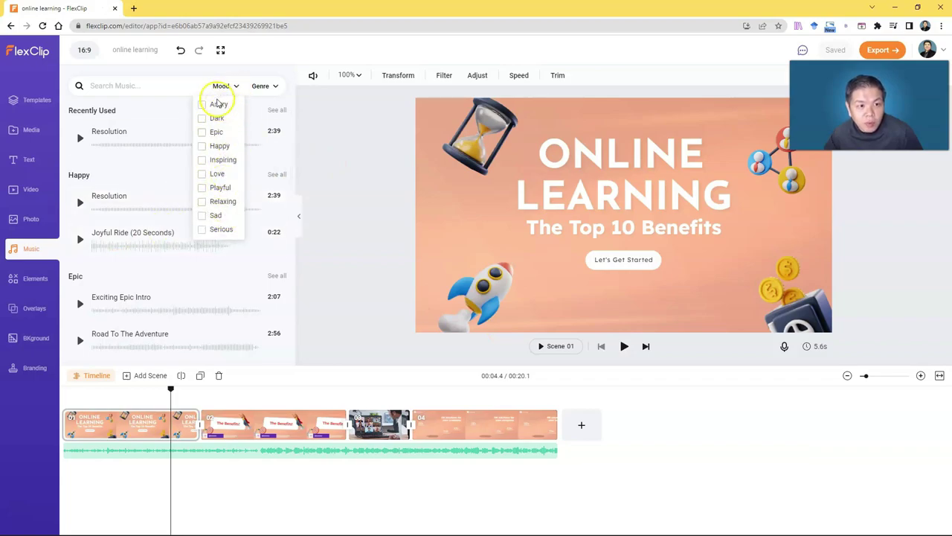
{"action": "left_click", "coordinate": [267, 87]}
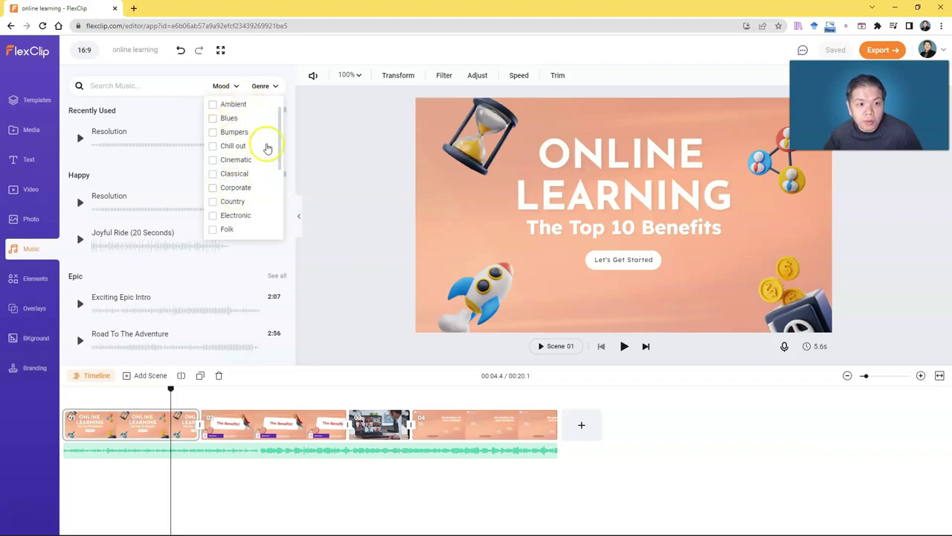
{"action": "left_click", "coordinate": [314, 154]}
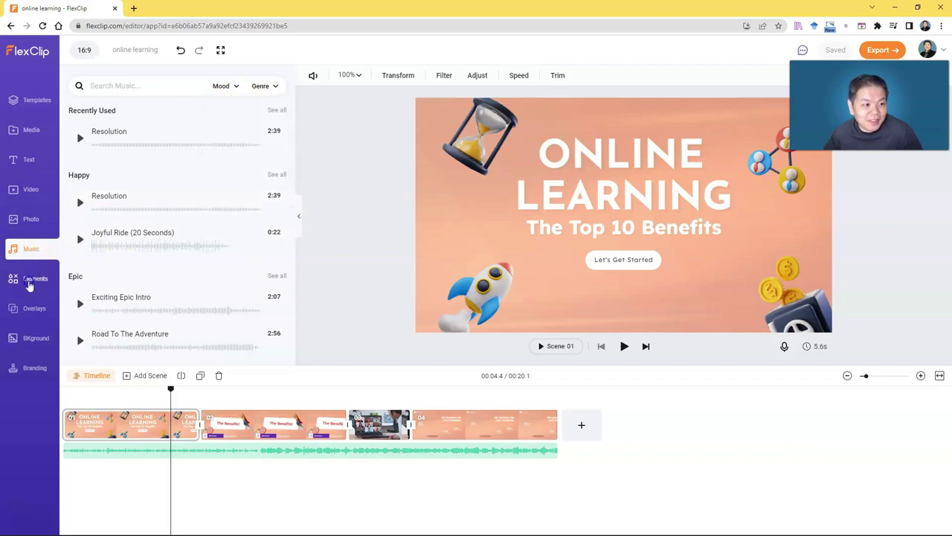
Add the Subscribe sticker from Elements to scene 04.
{"action": "left_click", "coordinate": [28, 279]}
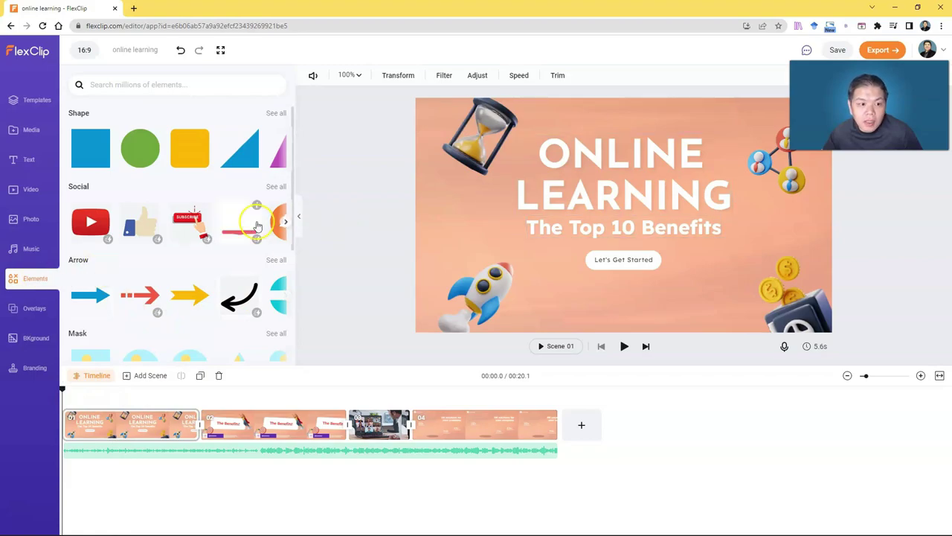
{"action": "scroll", "coordinate": [215, 293], "scroll_direction": "down", "scroll_amount": 3}
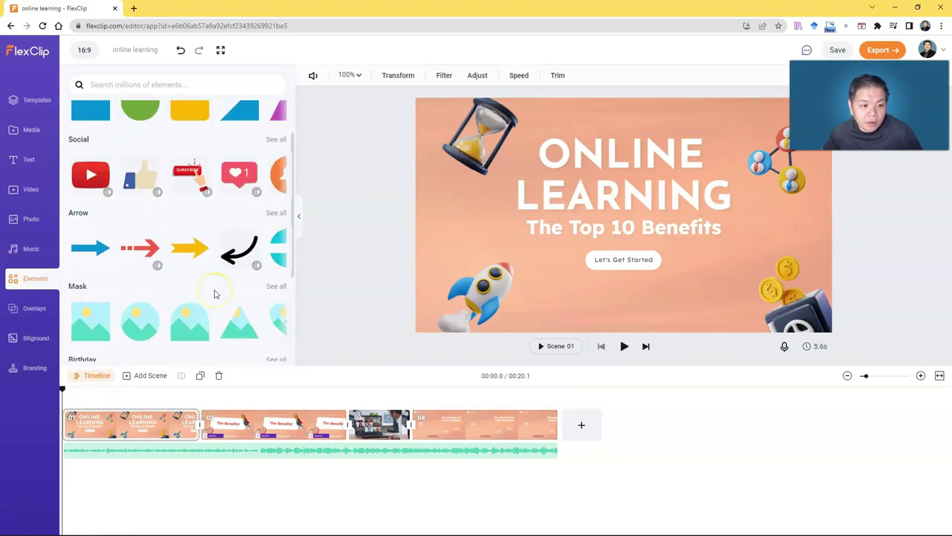
{"action": "scroll", "coordinate": [214, 293], "scroll_direction": "up", "scroll_amount": 3}
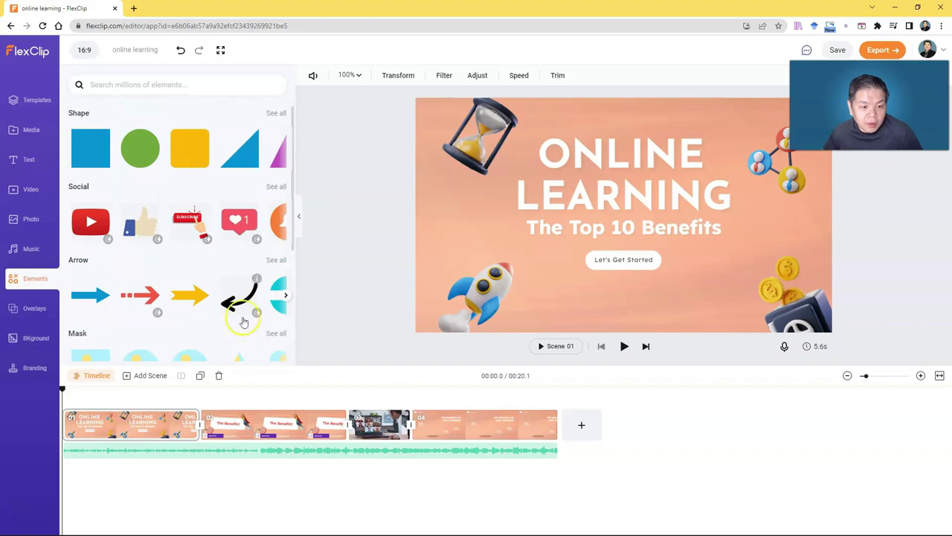
{"action": "left_click", "coordinate": [448, 392]}
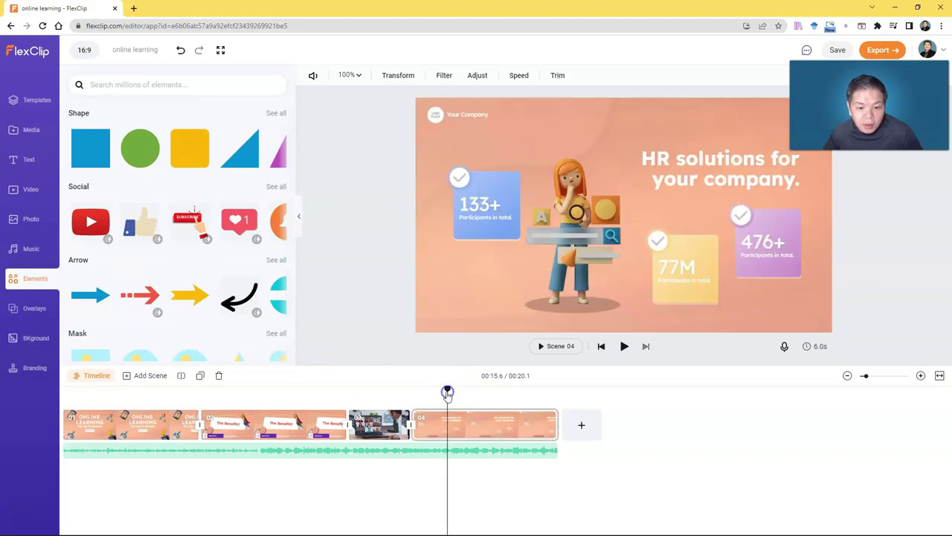
{"action": "mouse_move", "coordinate": [448, 392]}
{"action": "left_mouse_down"}
{"action": "mouse_move", "coordinate": [468, 392]}
{"action": "mouse_move", "coordinate": [442, 392]}
{"action": "left_mouse_up"}
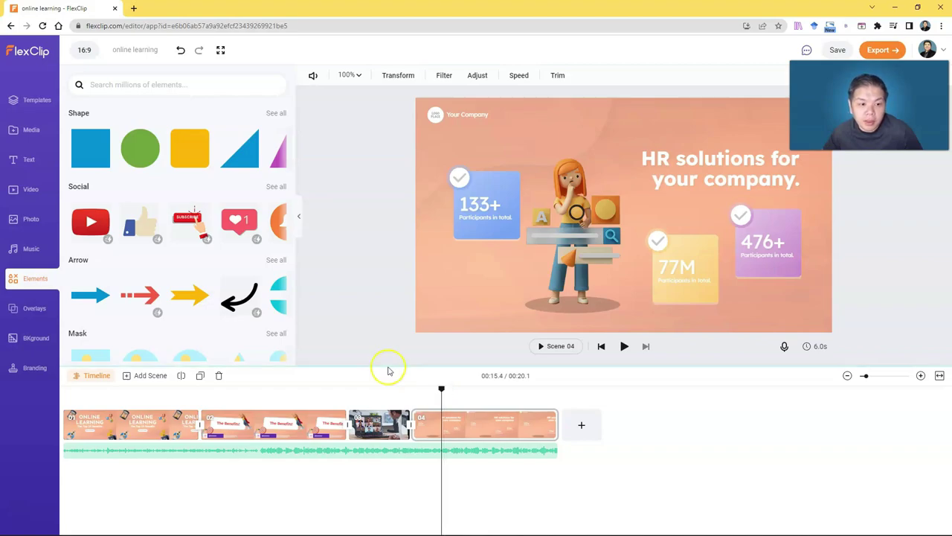
{"action": "left_click", "coordinate": [185, 225]}
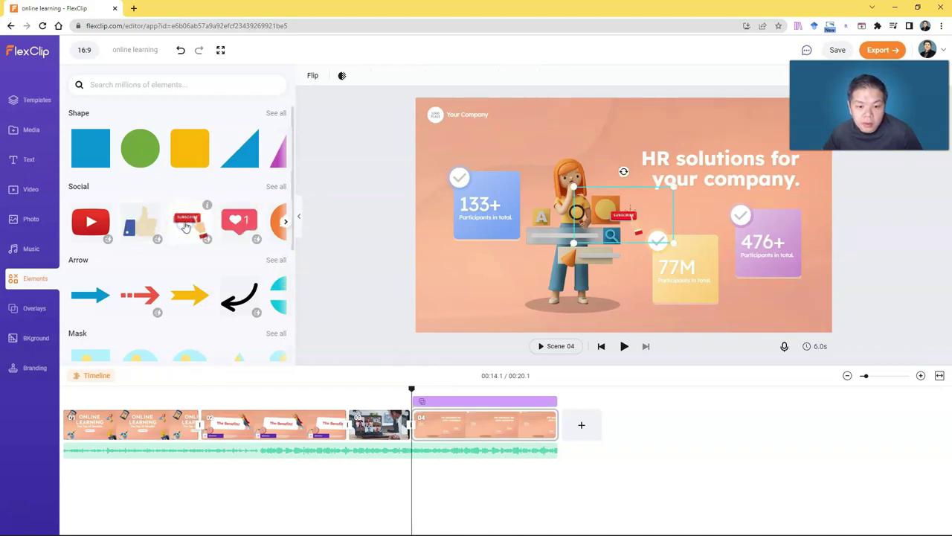
Enlarge the Subscribe sticker, place it over the 77M card, and preview it.
{"action": "left_click_drag", "start_coordinate": [626, 221], "coordinate": [555, 199]}
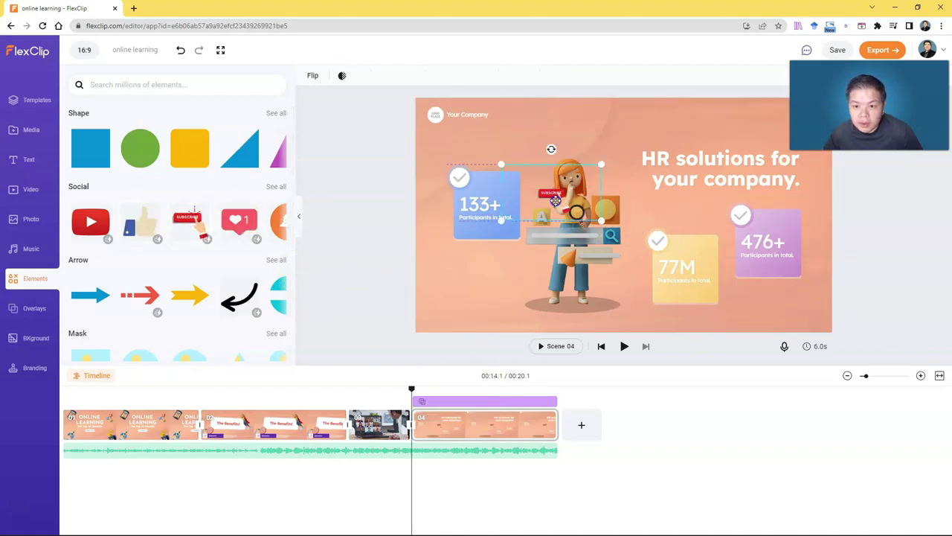
{"action": "left_click_drag", "start_coordinate": [605, 223], "coordinate": [734, 301]}
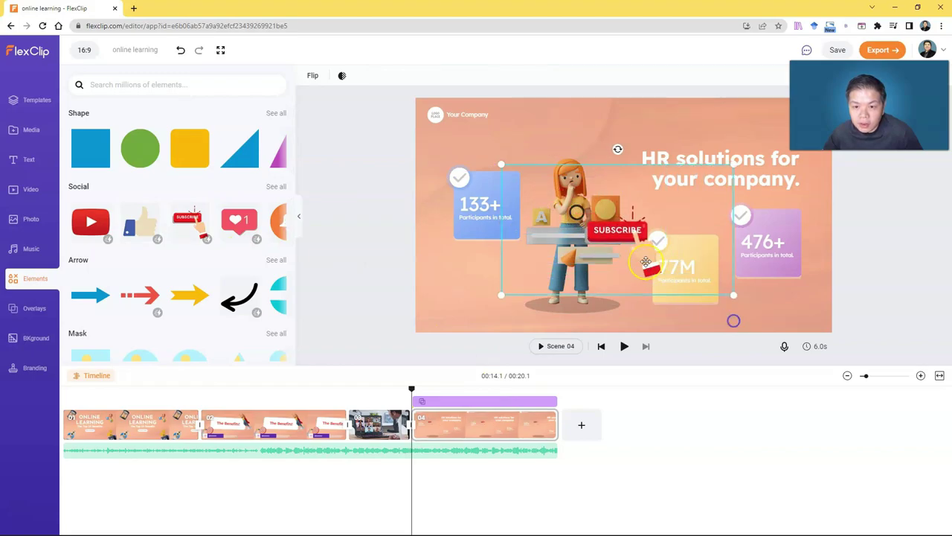
{"action": "left_click_drag", "start_coordinate": [645, 251], "coordinate": [692, 235]}
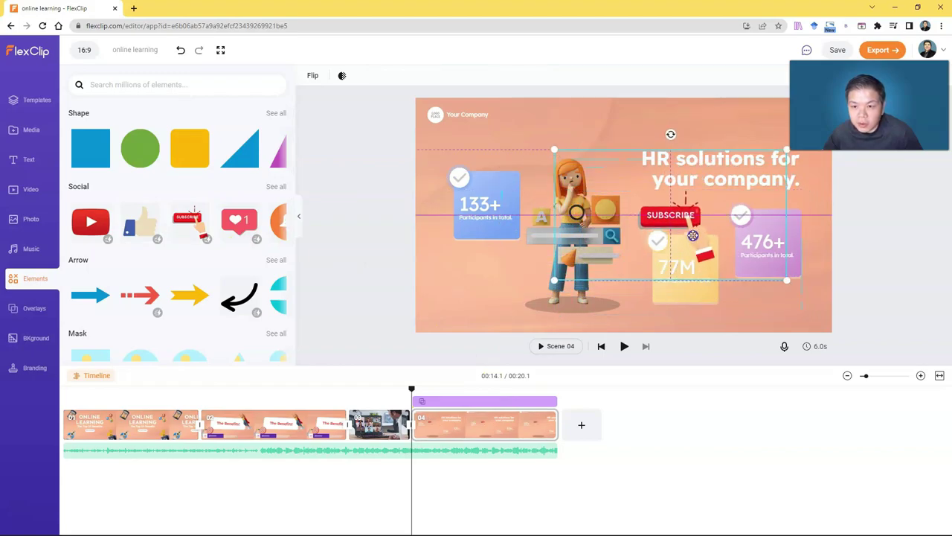
{"action": "left_click", "coordinate": [624, 346]}
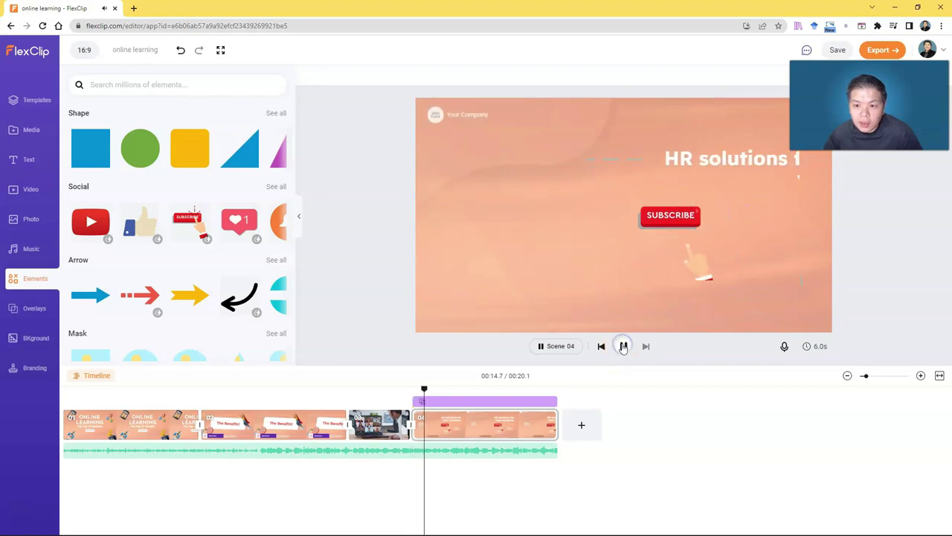
{"action": "left_click", "coordinate": [669, 227]}
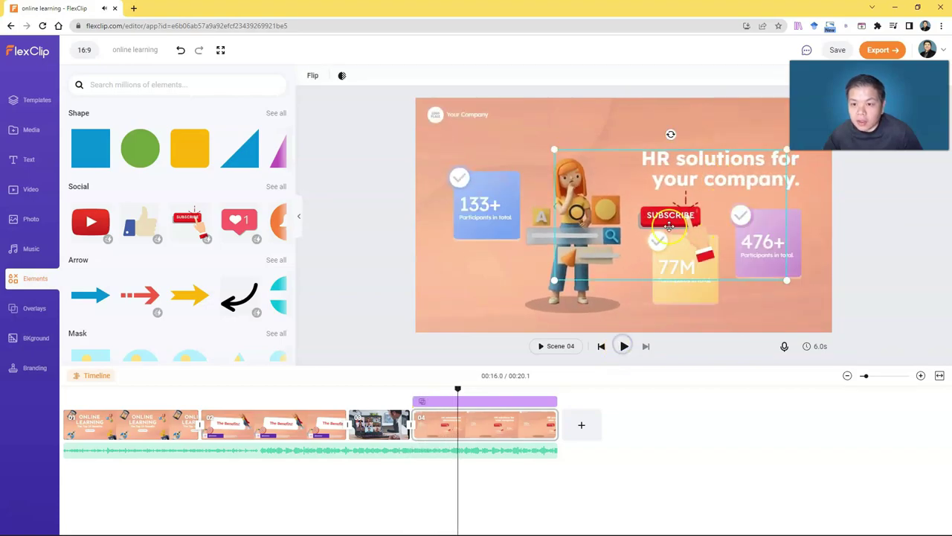
{"action": "scroll", "coordinate": [240, 260], "scroll_direction": "down", "scroll_amount": 3}
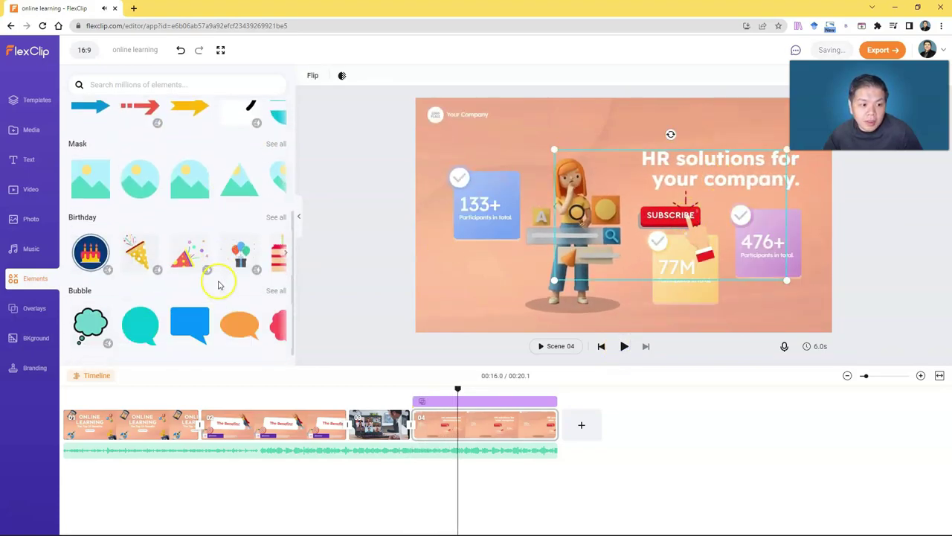
{"action": "scroll", "coordinate": [215, 283], "scroll_direction": "up", "scroll_amount": 2}
{"action": "scroll", "coordinate": [216, 294], "scroll_direction": "down", "scroll_amount": 4}
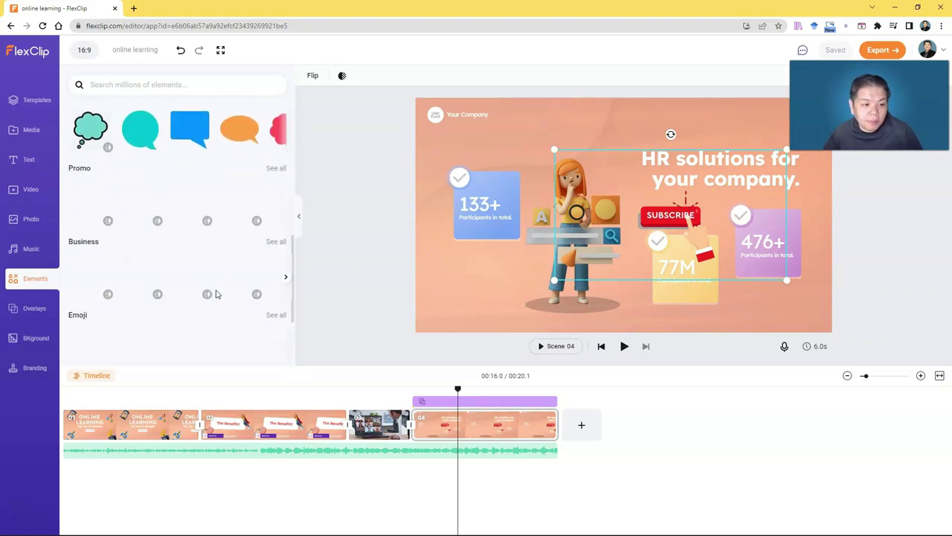
{"action": "scroll", "coordinate": [216, 294], "scroll_direction": "up", "scroll_amount": 3}
{"action": "scroll", "coordinate": [215, 293], "scroll_direction": "up", "scroll_amount": 2}
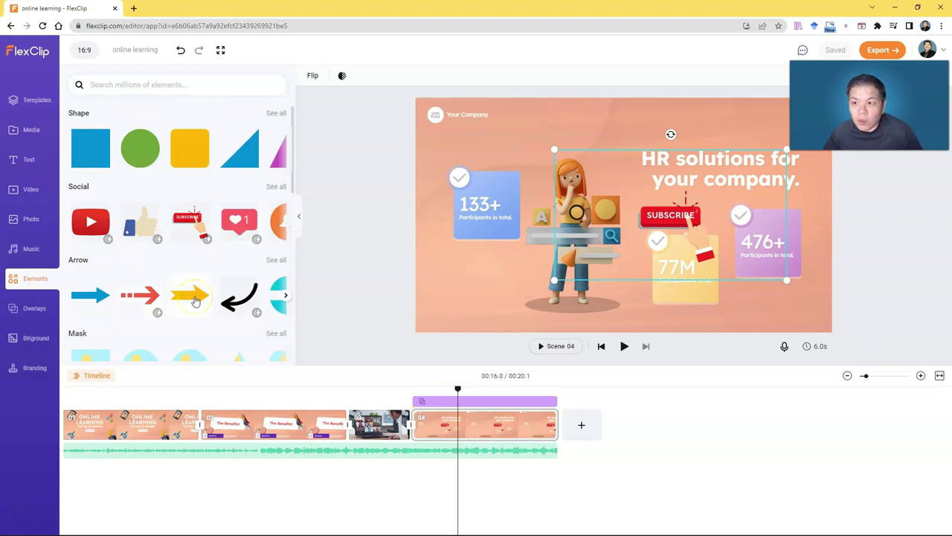
{"action": "left_click", "coordinate": [35, 308]}
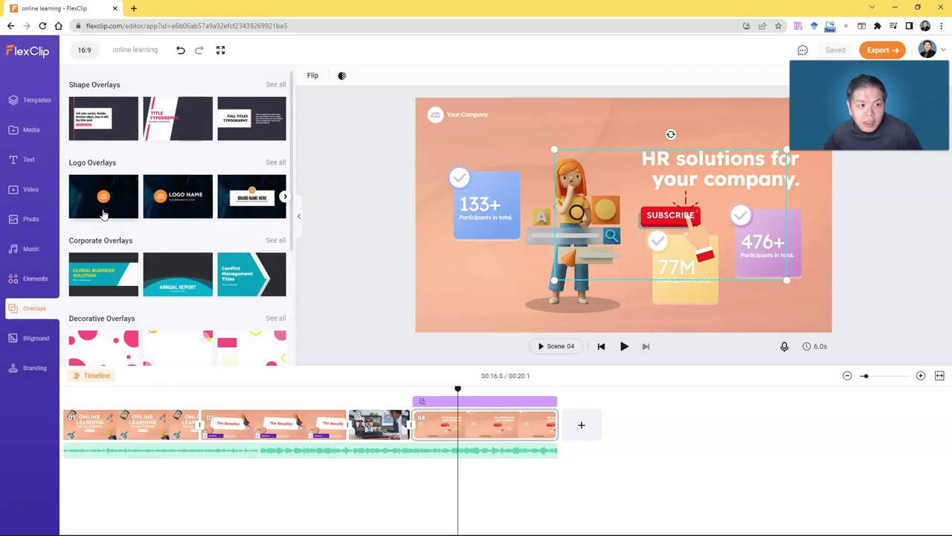
Add the Title Typography overlay to scene 01, preview it, then go to scene 03.
{"action": "left_click", "coordinate": [138, 392]}
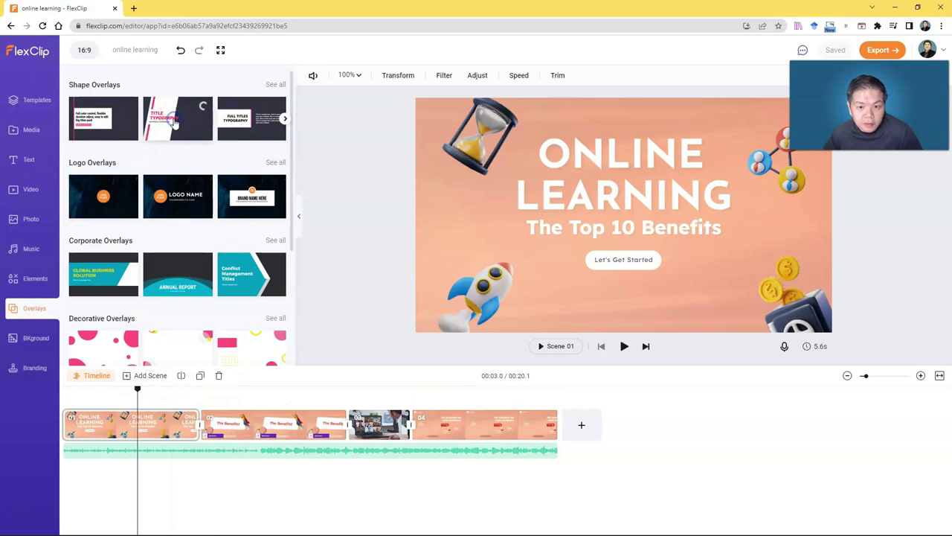
{"action": "left_click", "coordinate": [190, 126]}
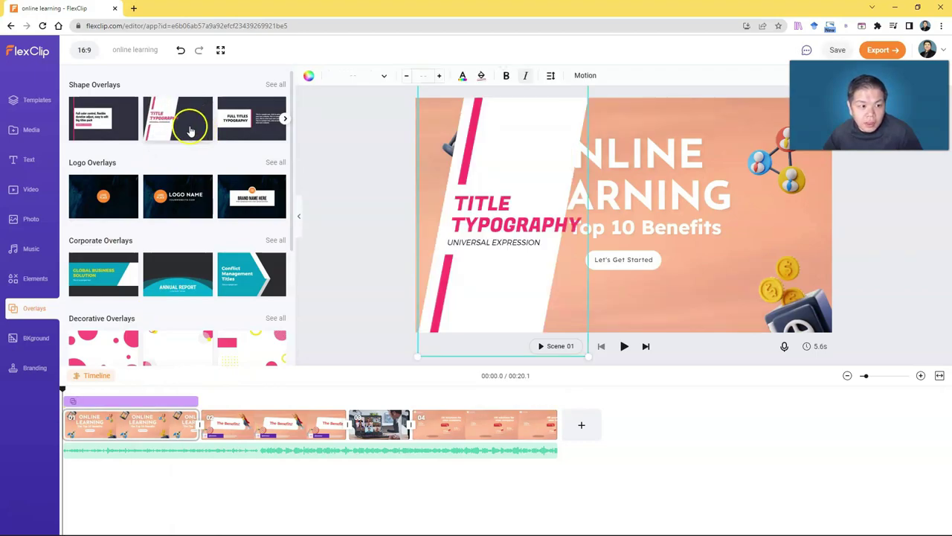
{"action": "left_click", "coordinate": [485, 205]}
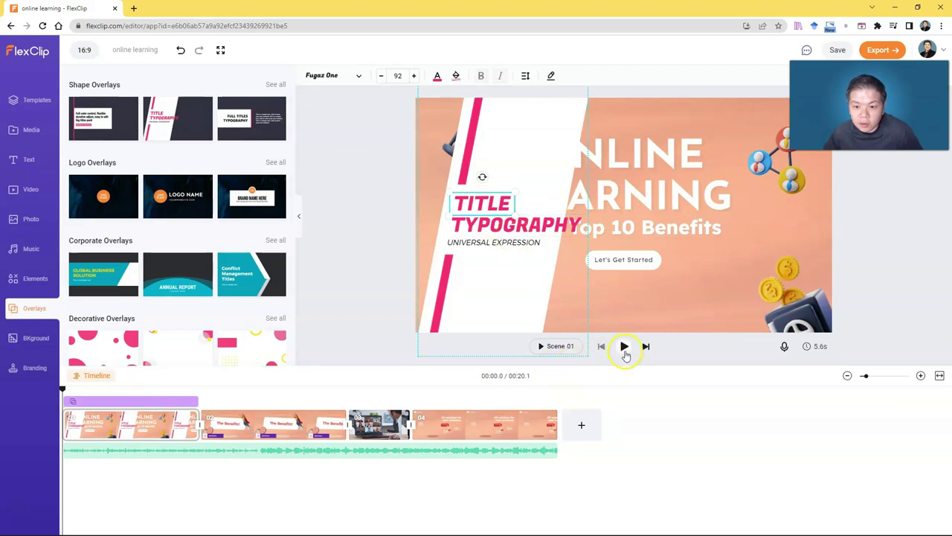
{"action": "left_click", "coordinate": [624, 347]}
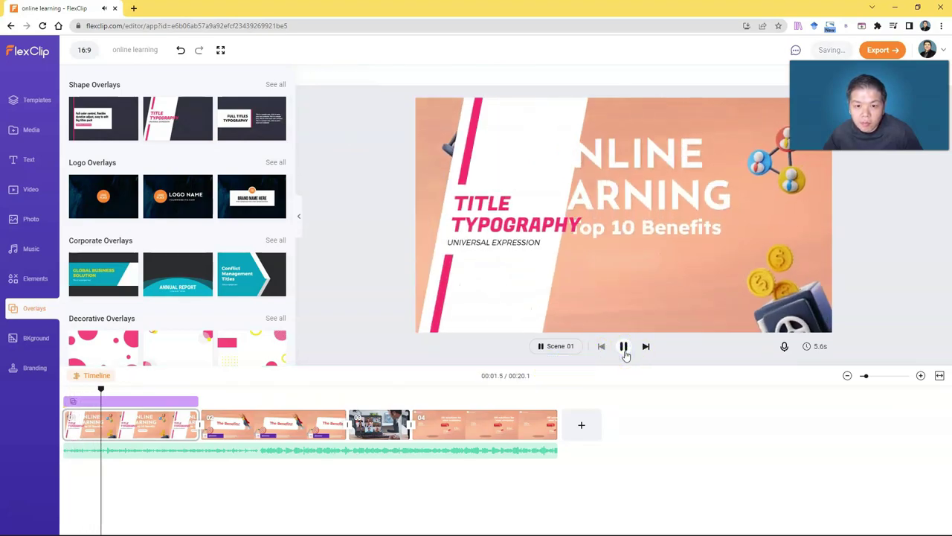
{"action": "left_click", "coordinate": [624, 350]}
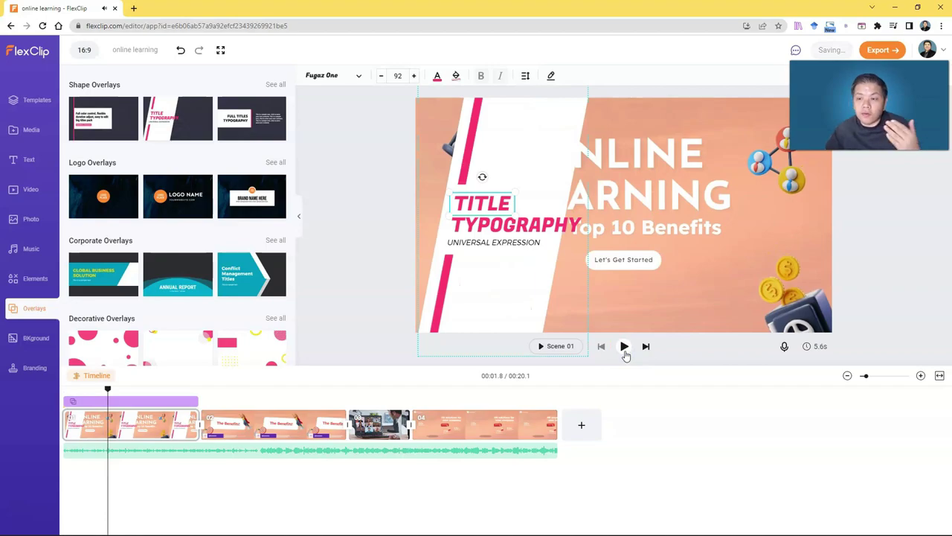
{"action": "left_click", "coordinate": [374, 402]}
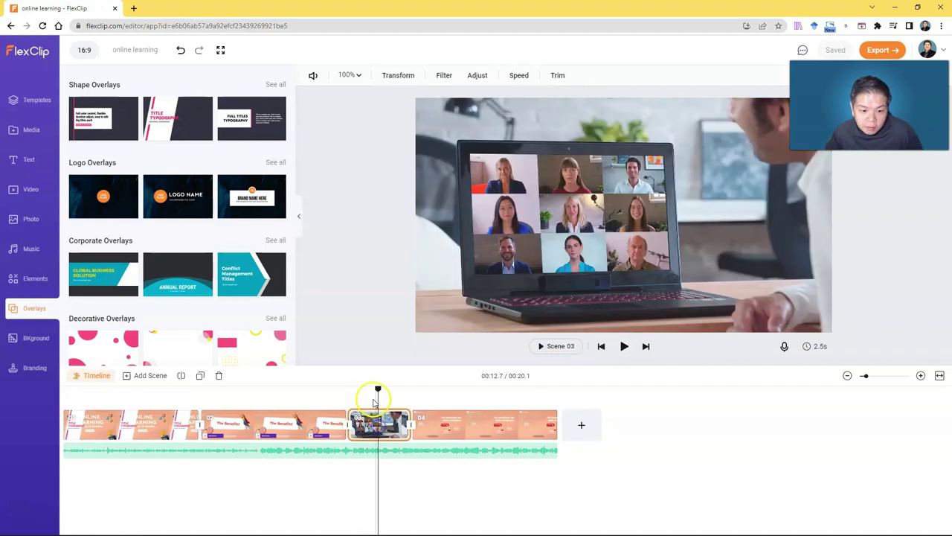
Add the white 'Full color control' title-card overlay to scene 03, preview it, and edit its title.
{"action": "left_click_drag", "start_coordinate": [378, 389], "coordinate": [363, 392]}
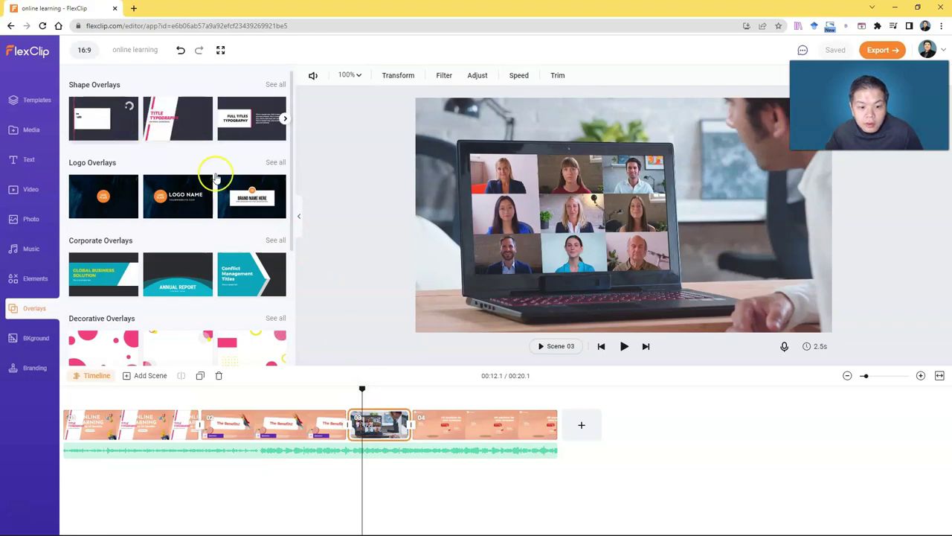
{"action": "left_click", "coordinate": [119, 130]}
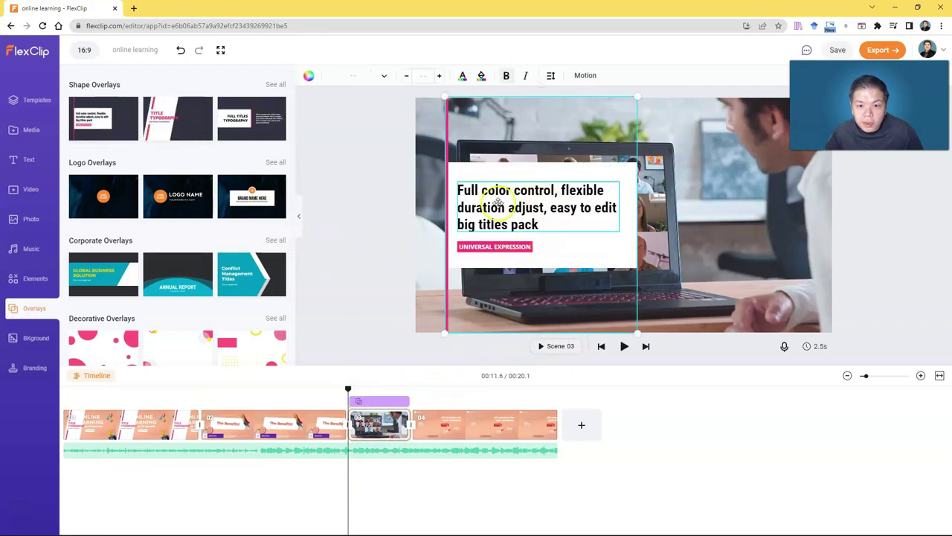
{"action": "left_click", "coordinate": [624, 346]}
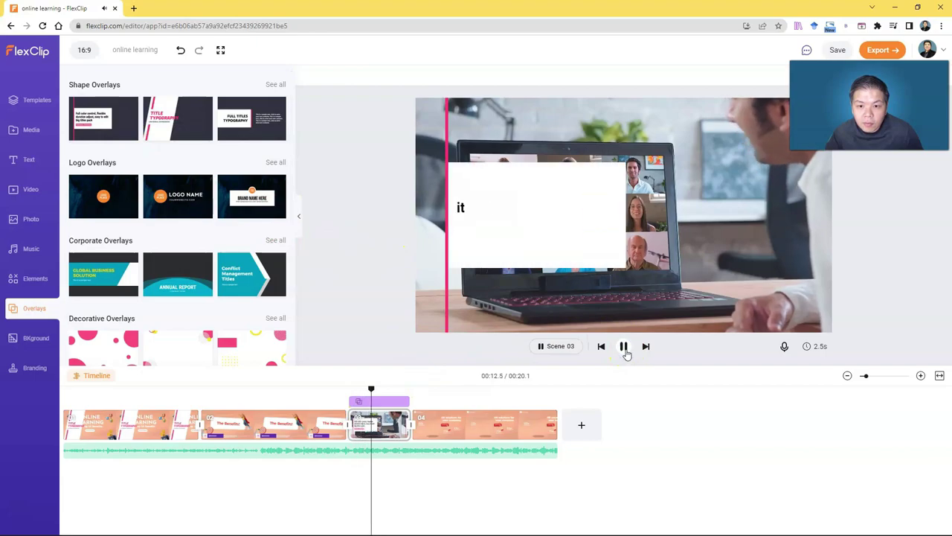
{"action": "left_click", "coordinate": [625, 348]}
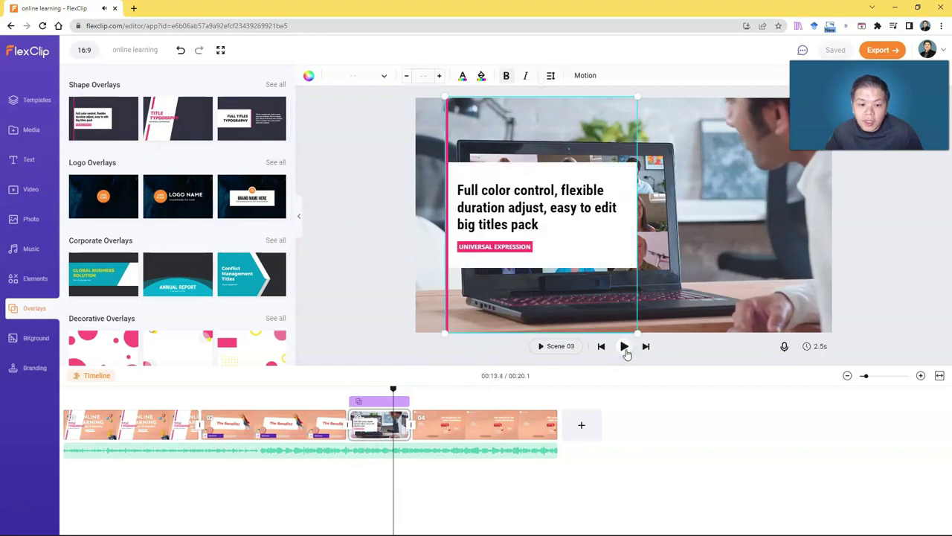
{"action": "left_click", "coordinate": [482, 212]}
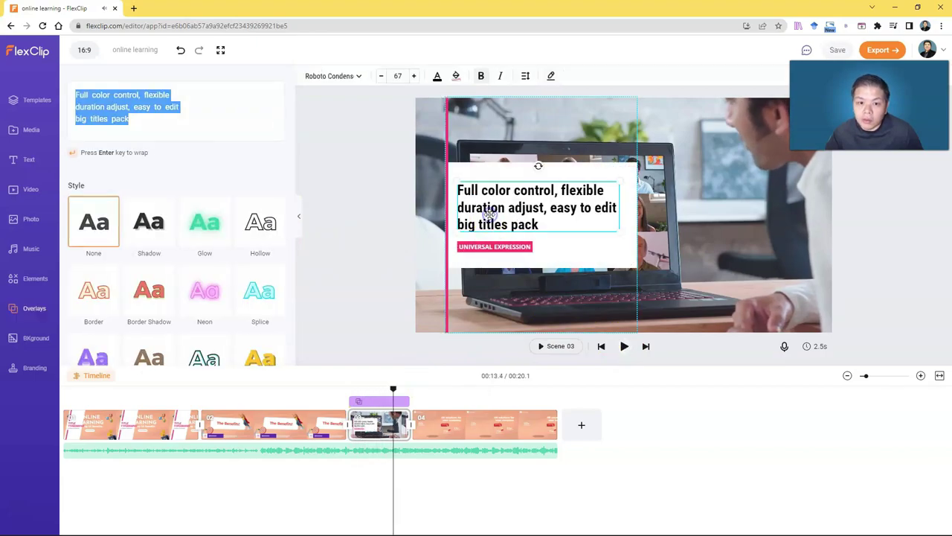
{"action": "left_click", "coordinate": [569, 209]}
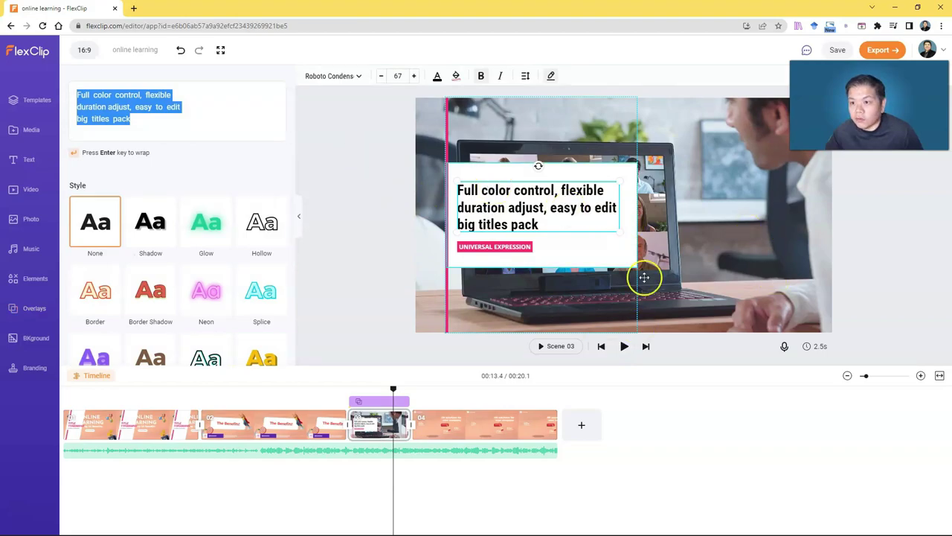
{"action": "left_click", "coordinate": [36, 339]}
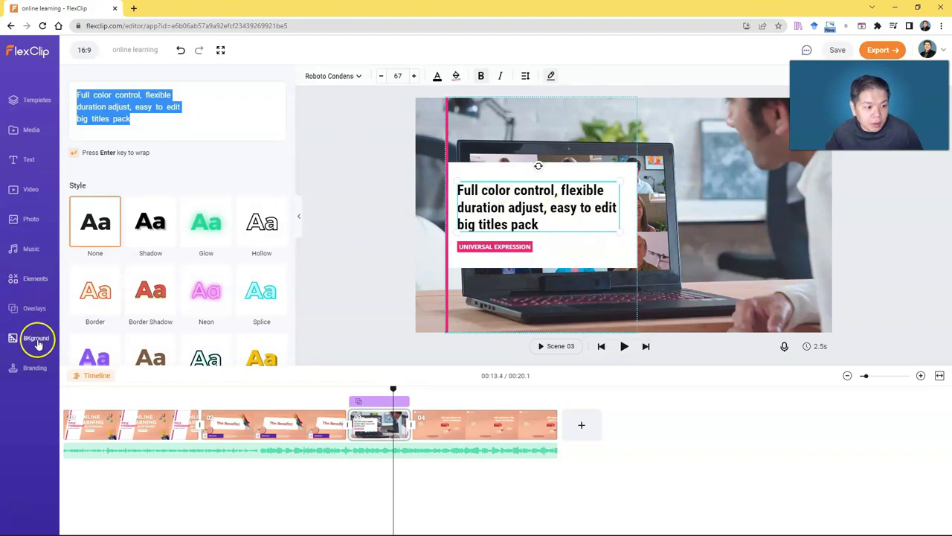
Browse the background library and branding settings, then return to the Human Resource Presentation template pages.
{"action": "scroll", "coordinate": [187, 273], "scroll_direction": "down", "scroll_amount": 2}
{"action": "scroll", "coordinate": [186, 267], "scroll_direction": "up", "scroll_amount": 1}
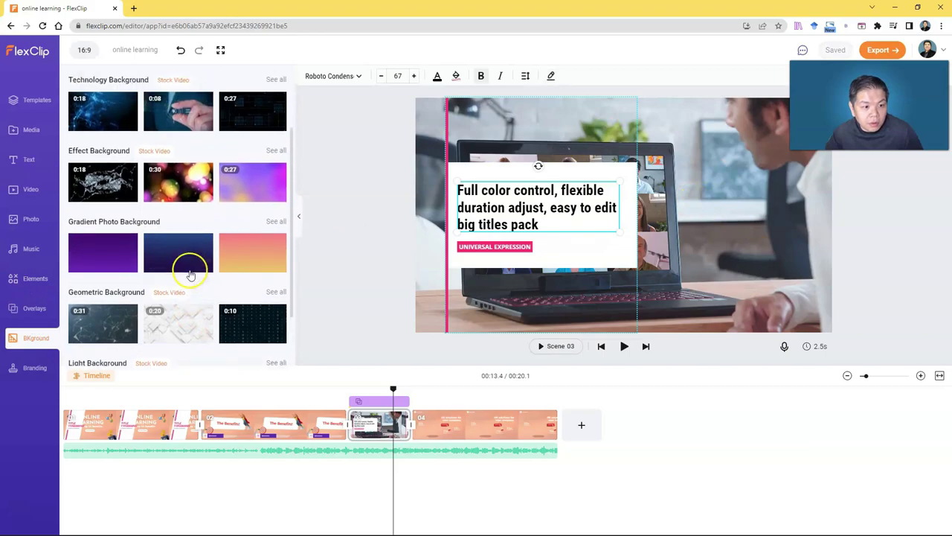
{"action": "scroll", "coordinate": [189, 273], "scroll_direction": "down", "scroll_amount": 2}
{"action": "scroll", "coordinate": [190, 275], "scroll_direction": "down", "scroll_amount": 3}
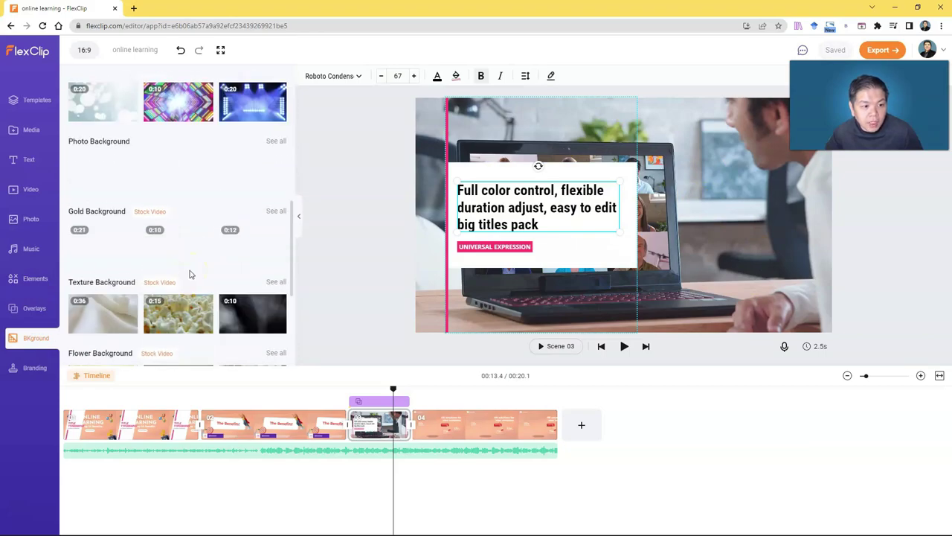
{"action": "scroll", "coordinate": [190, 274], "scroll_direction": "up", "scroll_amount": 5}
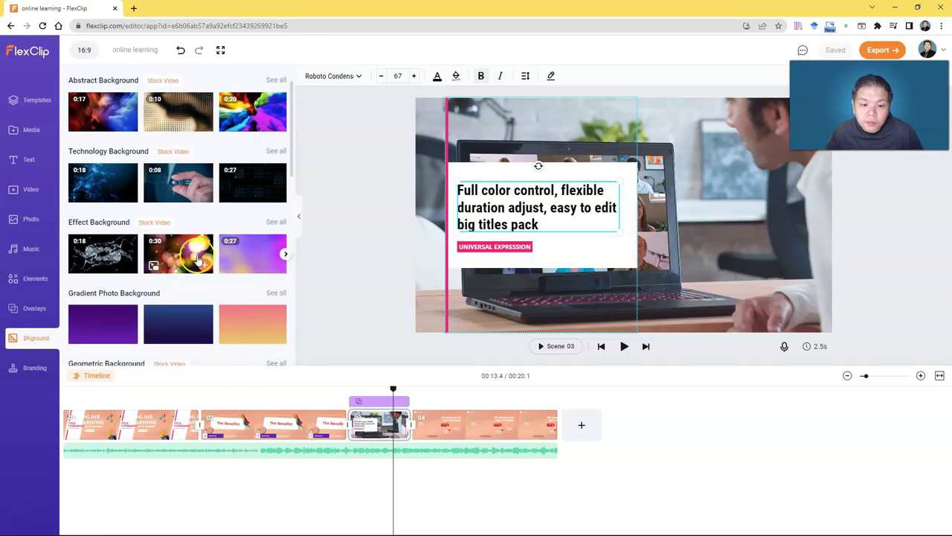
{"action": "left_click", "coordinate": [34, 369]}
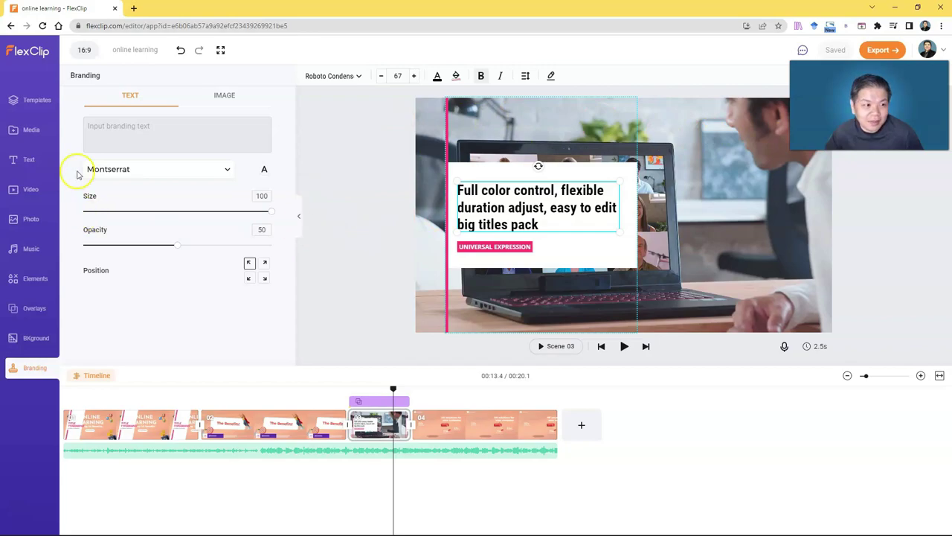
{"action": "left_click", "coordinate": [40, 112]}
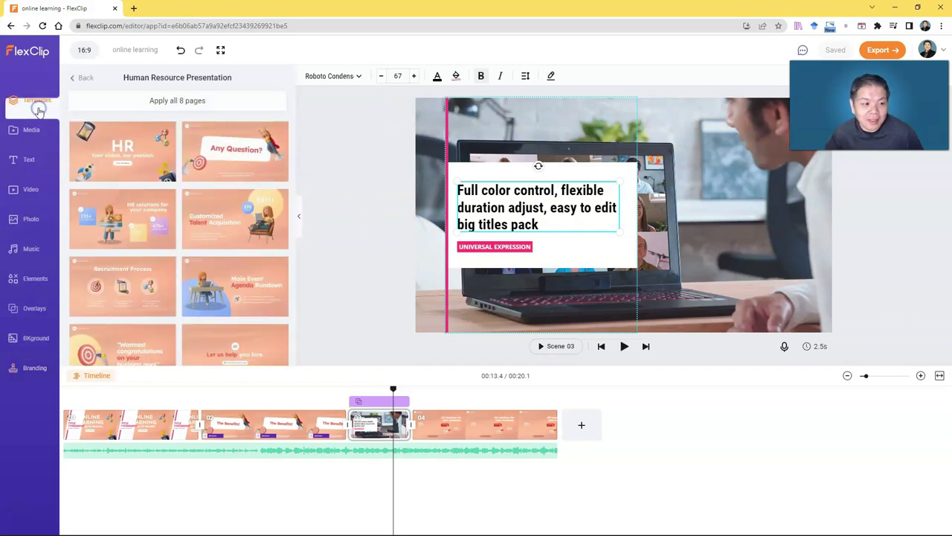
Add a blank scene 05 and record a 3-second voice clip on it, allowing microphone access.
{"action": "left_click", "coordinate": [581, 425]}
{"action": "left_click", "coordinate": [611, 423]}
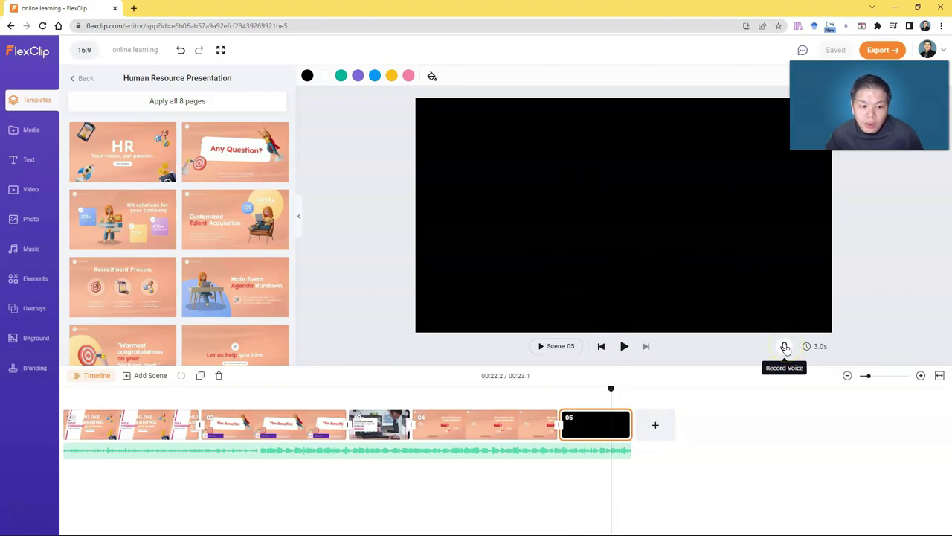
{"action": "left_click", "coordinate": [785, 347]}
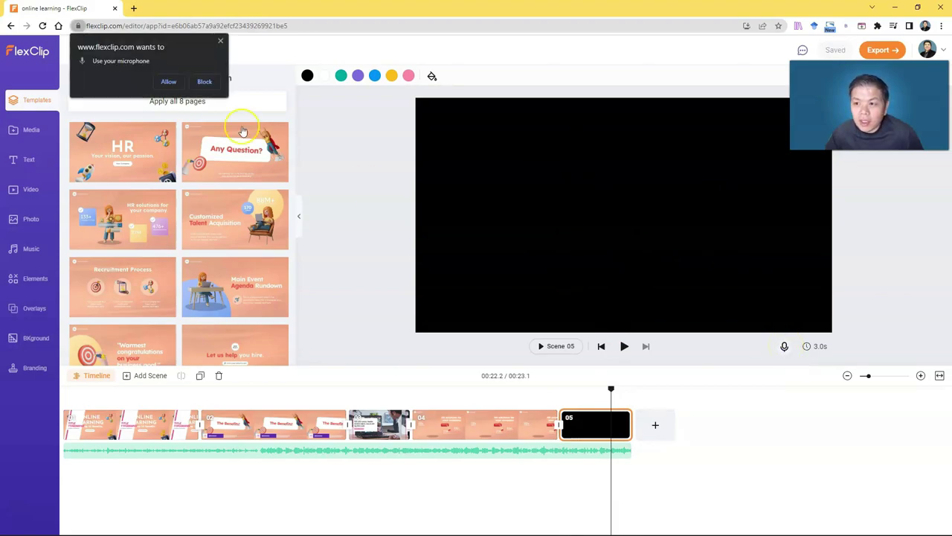
{"action": "left_click", "coordinate": [169, 82]}
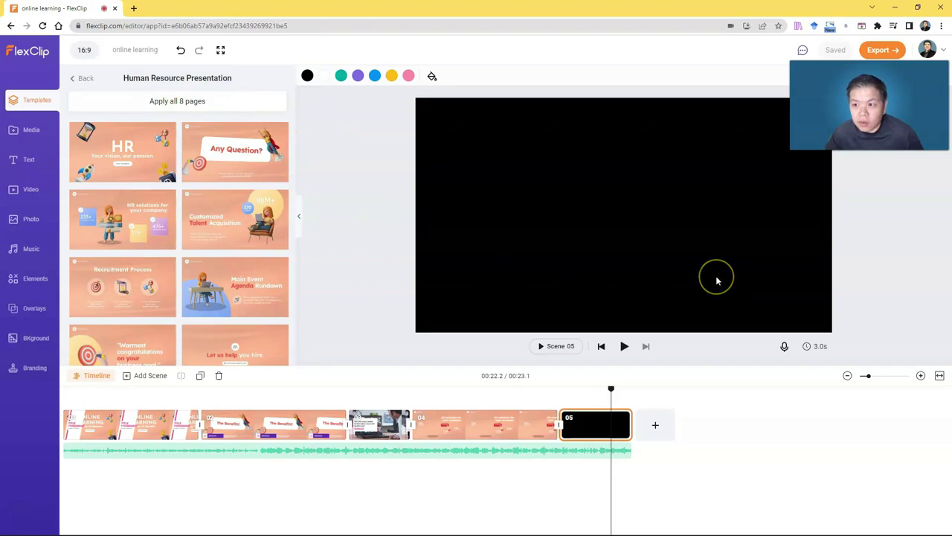
{"action": "left_click", "coordinate": [784, 351]}
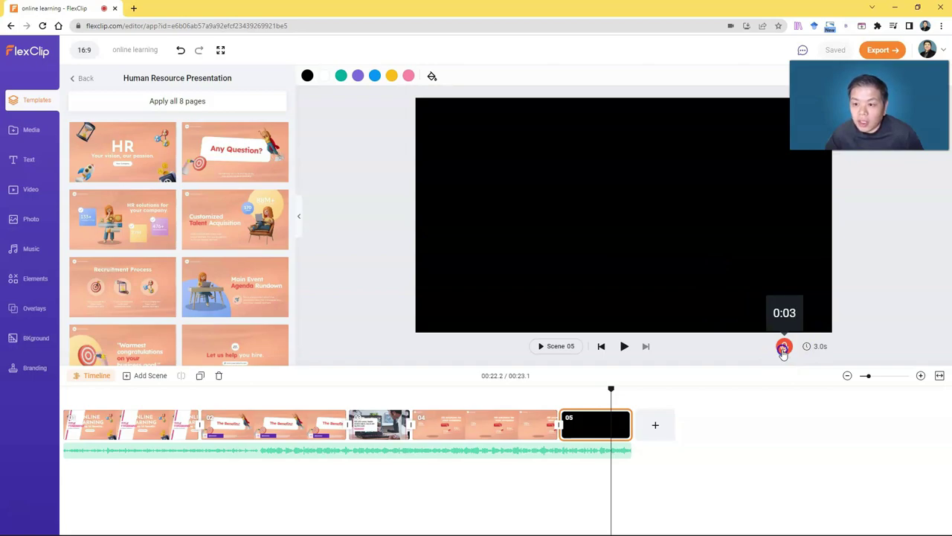
{"action": "left_click_drag", "start_coordinate": [783, 351], "coordinate": [766, 378]}
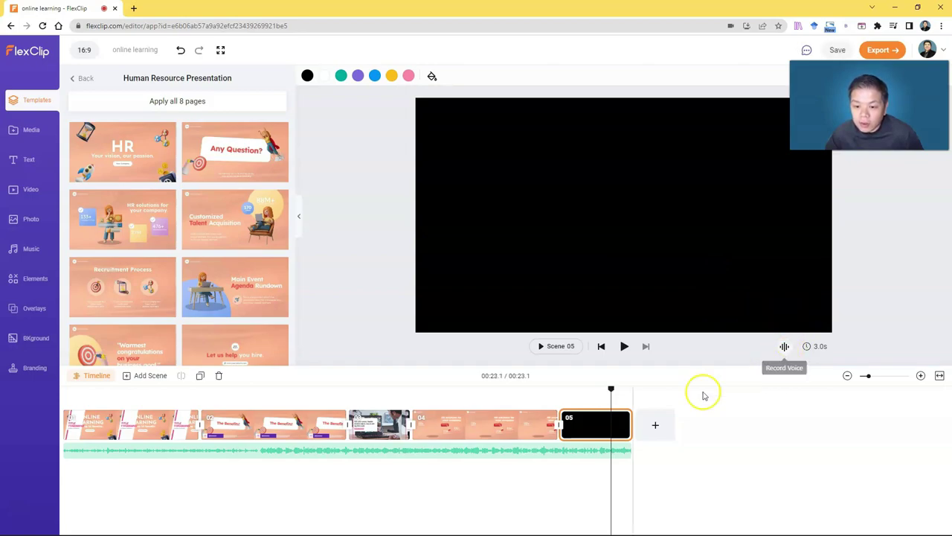
Preview the voice clip and play back the video's ending to hear it.
{"action": "left_click", "coordinate": [784, 343]}
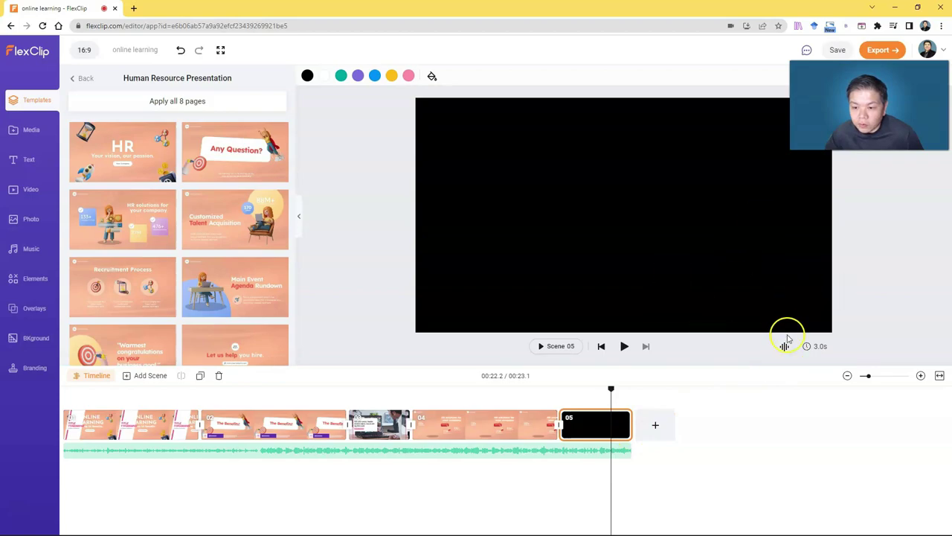
{"action": "left_click", "coordinate": [786, 326]}
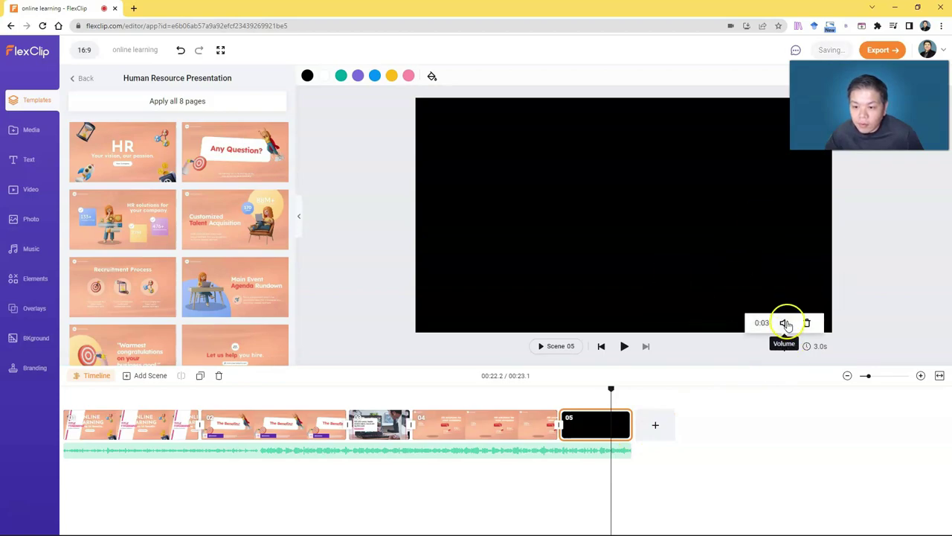
{"action": "left_click_drag", "start_coordinate": [610, 389], "coordinate": [560, 394]}
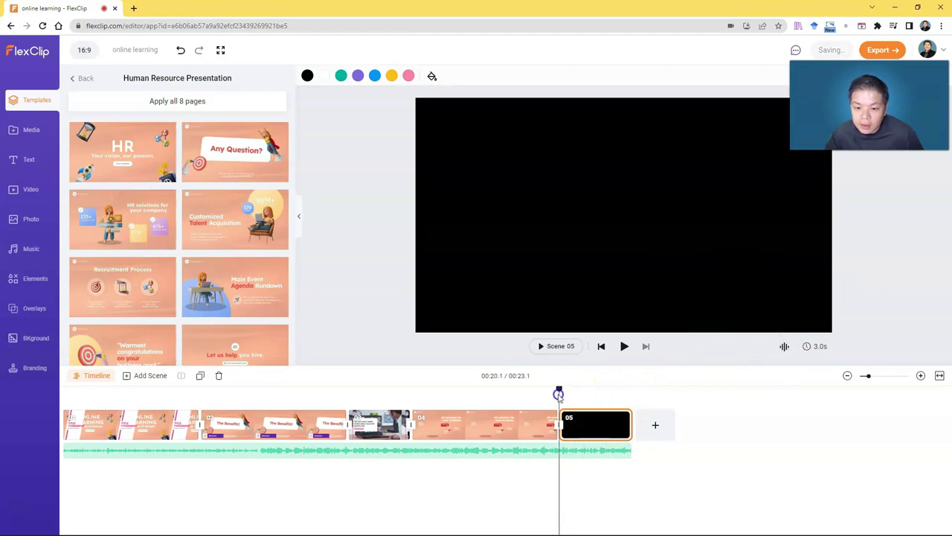
{"action": "left_click", "coordinate": [621, 347]}
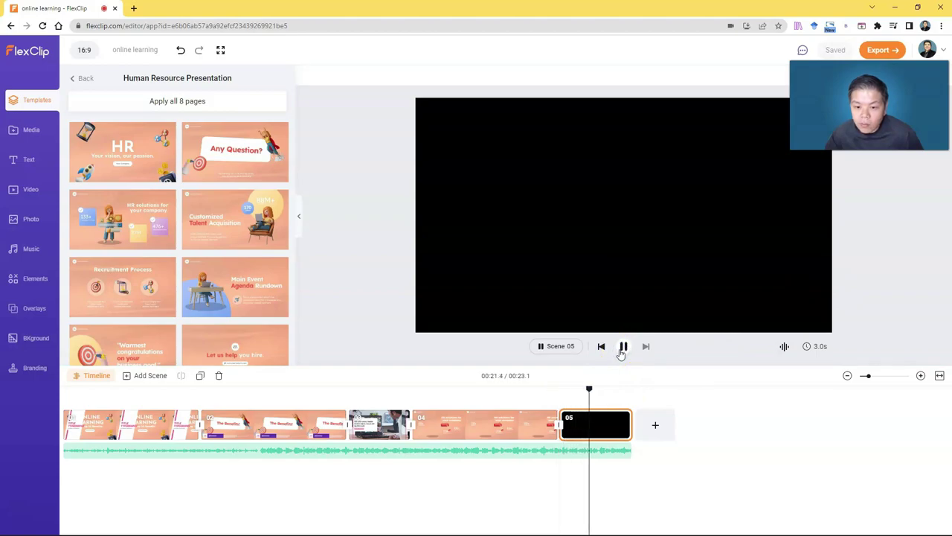
{"action": "left_click", "coordinate": [622, 350]}
{"action": "left_click", "coordinate": [470, 489]}
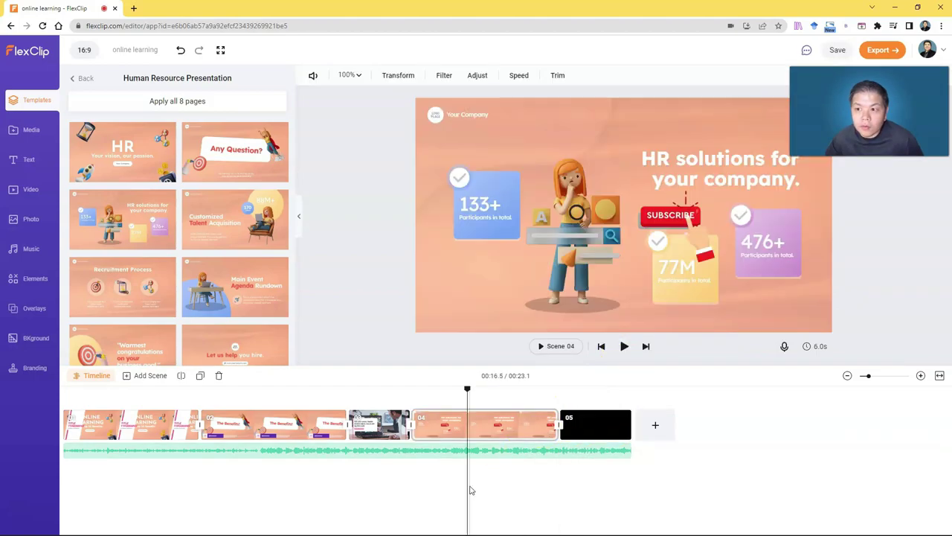
Split the narration at 00:12.4 and trim the first part's end to leave a gap.
{"action": "left_click", "coordinate": [445, 452]}
{"action": "left_click", "coordinate": [313, 75]}
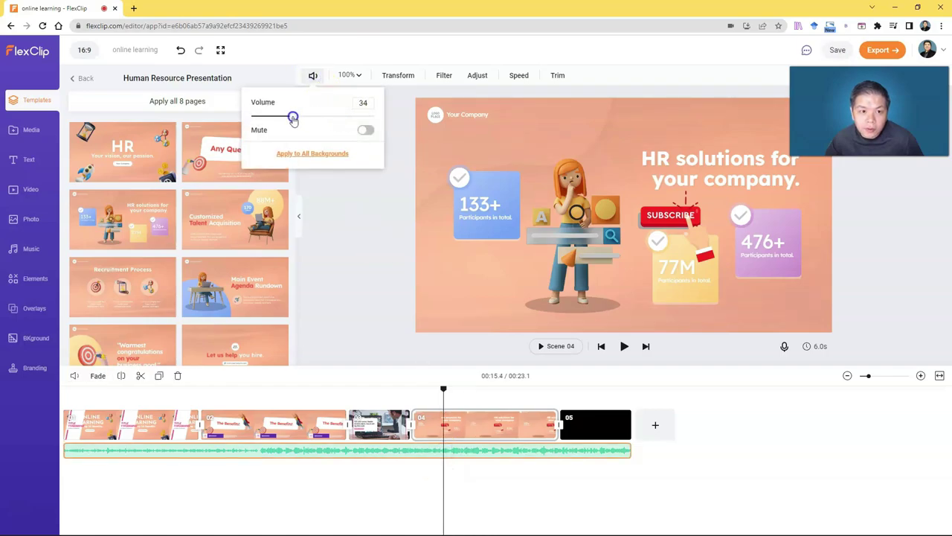
{"action": "left_click", "coordinate": [368, 450]}
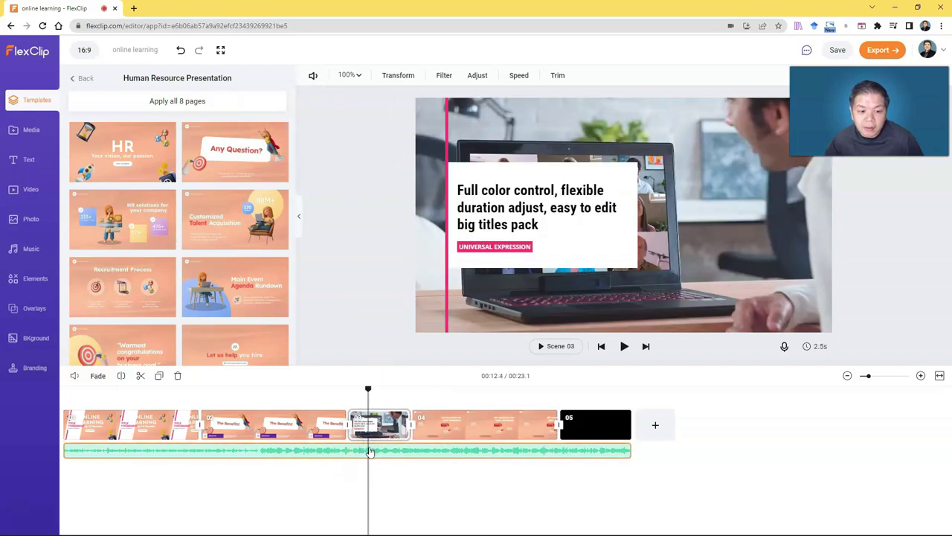
{"action": "left_click", "coordinate": [119, 376]}
{"action": "left_click", "coordinate": [335, 450]}
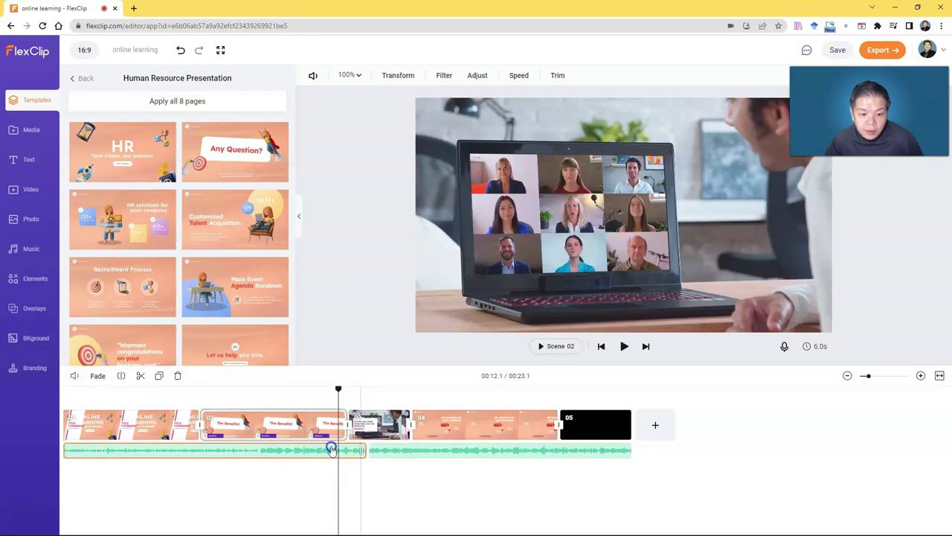
{"action": "left_click_drag", "start_coordinate": [363, 450], "coordinate": [321, 451]}
{"action": "left_click", "coordinate": [288, 450]}
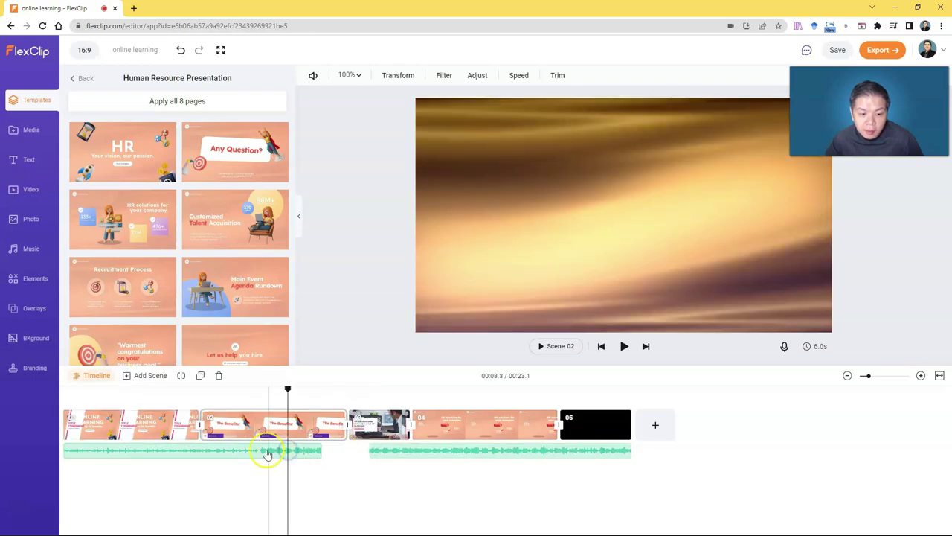
Check scene 04's volume setting, then select the opening scene 01.
{"action": "left_click", "coordinate": [424, 434]}
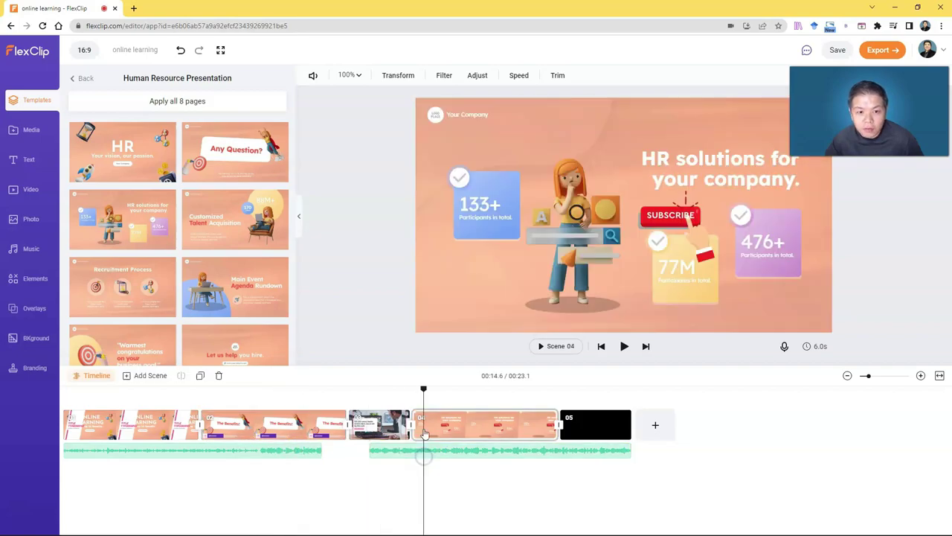
{"action": "left_click", "coordinate": [316, 77]}
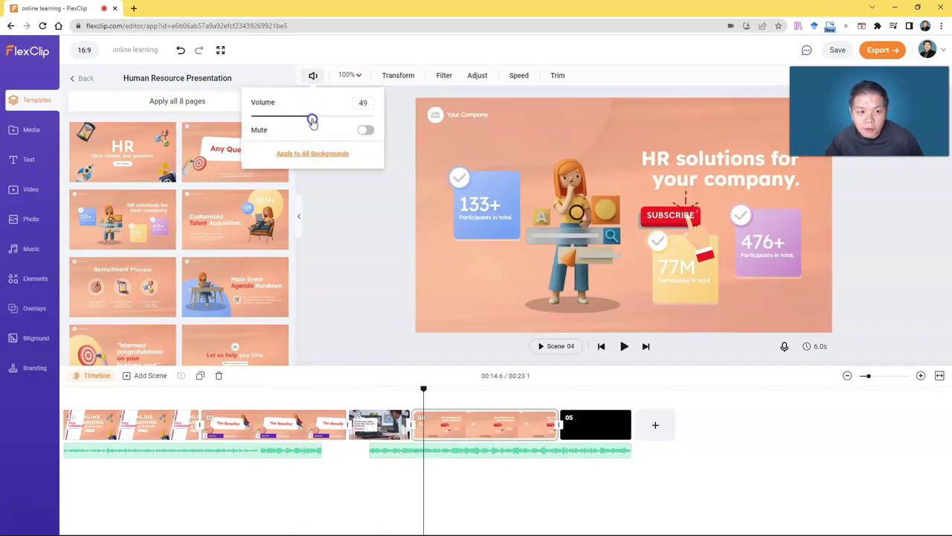
{"action": "left_click", "coordinate": [169, 424]}
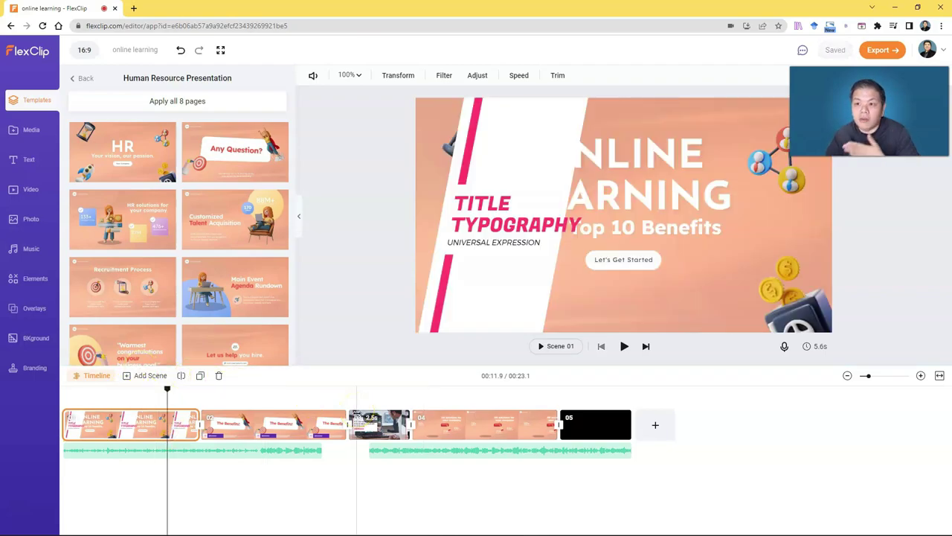
Split scene 01 and apply the Waveform Disappear transition between scenes 1 and 2.
{"action": "left_click", "coordinate": [188, 424]}
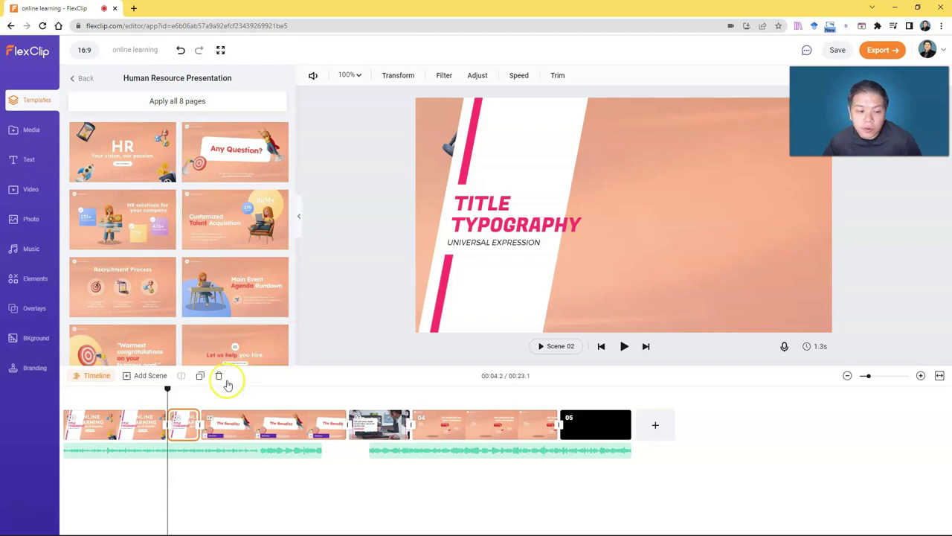
{"action": "left_click", "coordinate": [168, 422]}
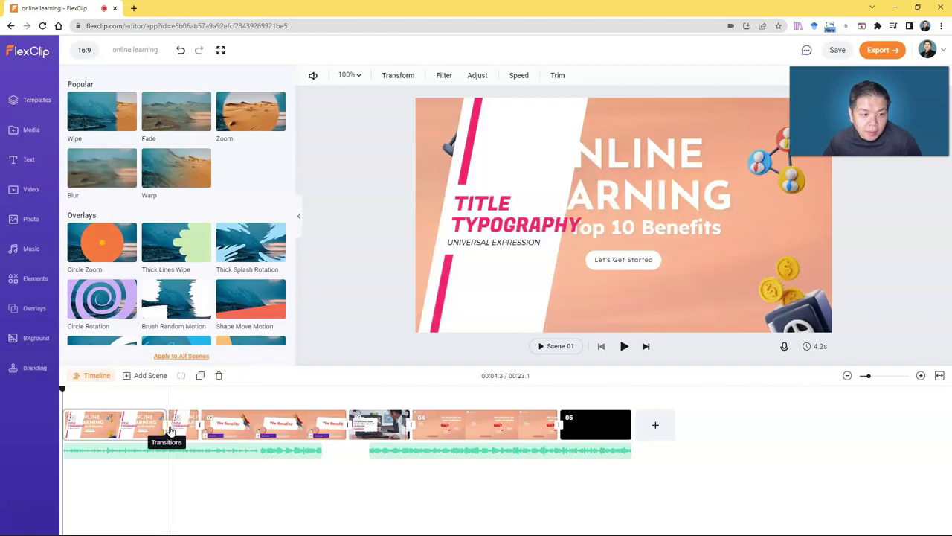
{"action": "left_click", "coordinate": [191, 294]}
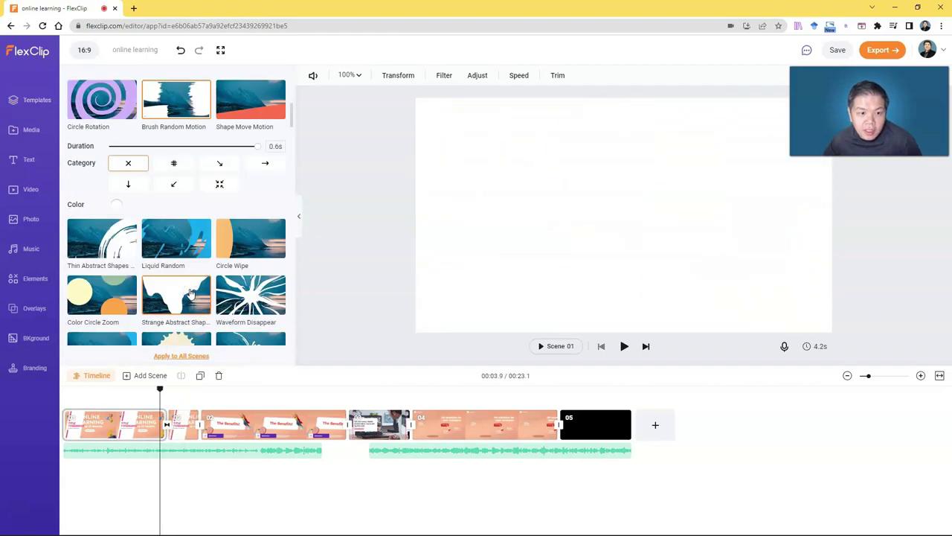
{"action": "left_click", "coordinate": [253, 301]}
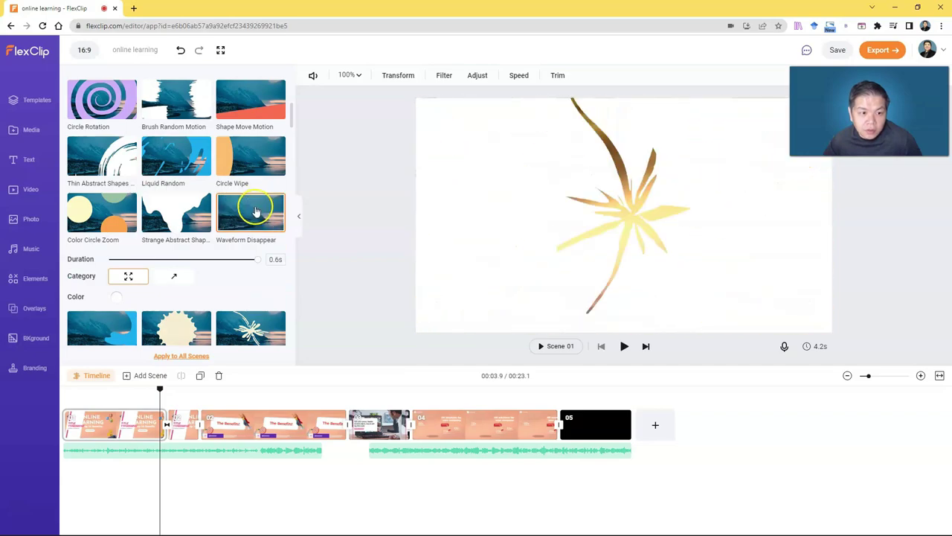
{"action": "mouse_move", "coordinate": [170, 425]}
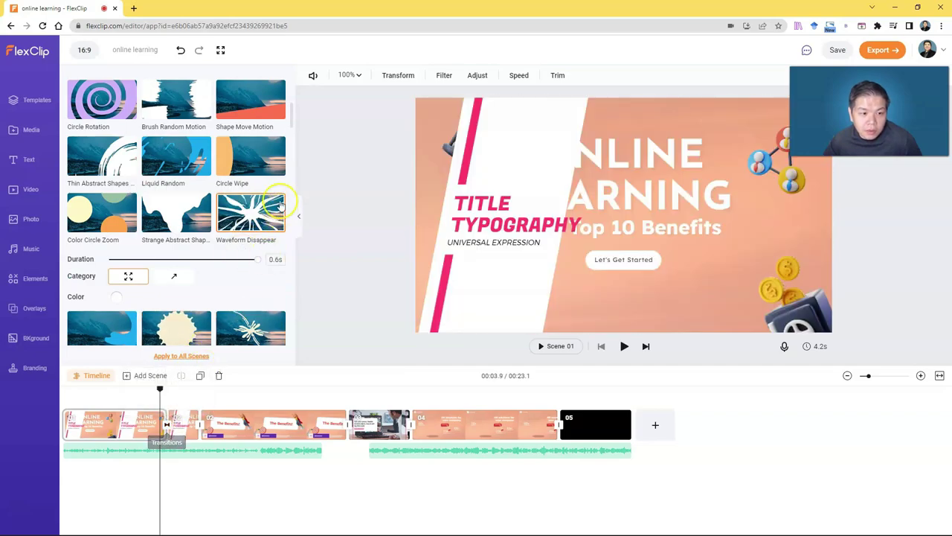
{"action": "left_click", "coordinate": [248, 213]}
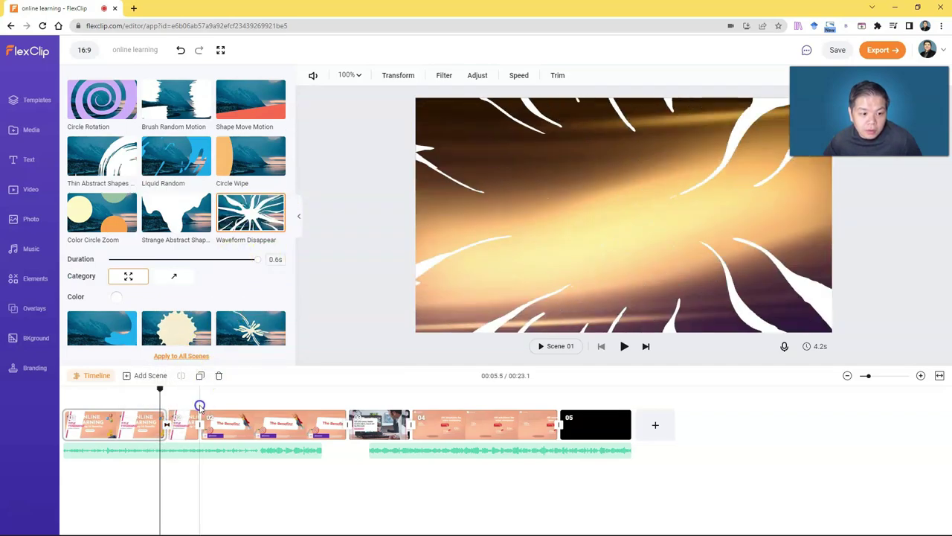
Apply Roundness Enlarge between scenes 2 and 3 and play back the new transitions.
{"action": "left_click", "coordinate": [200, 428]}
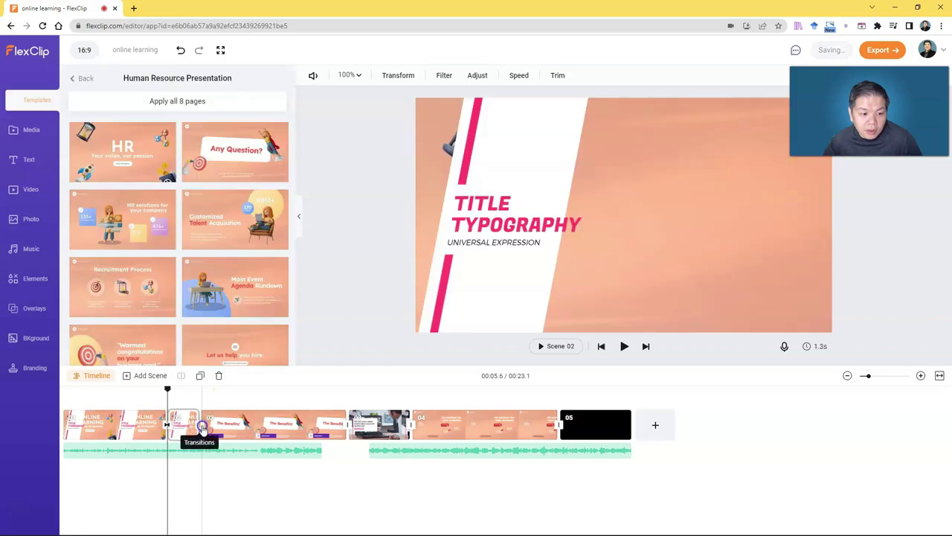
{"action": "left_click", "coordinate": [201, 428]}
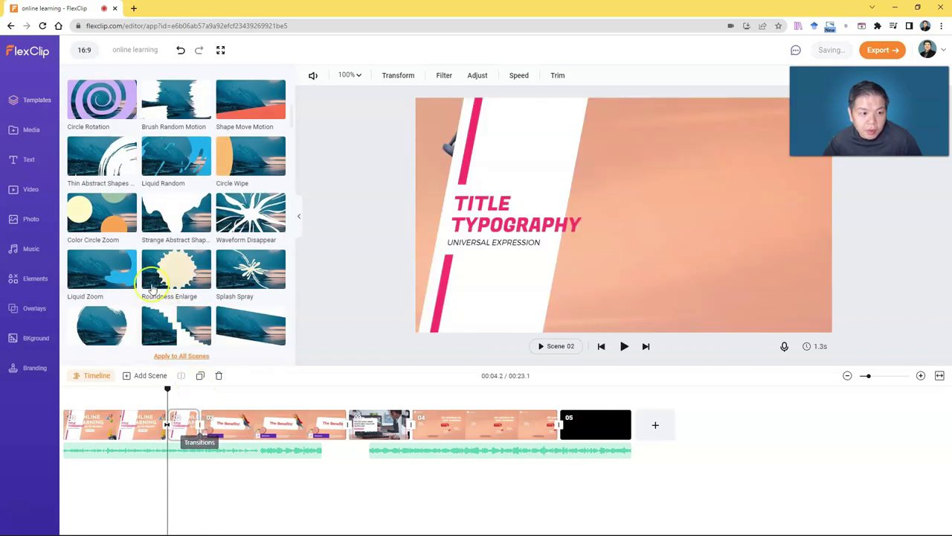
{"action": "left_click", "coordinate": [180, 264]}
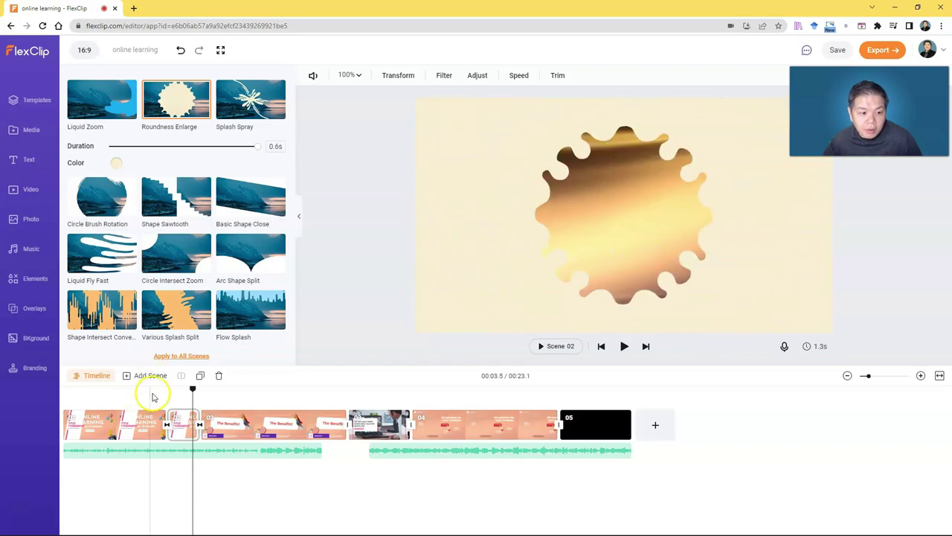
{"action": "left_click_drag", "start_coordinate": [191, 389], "coordinate": [161, 388]}
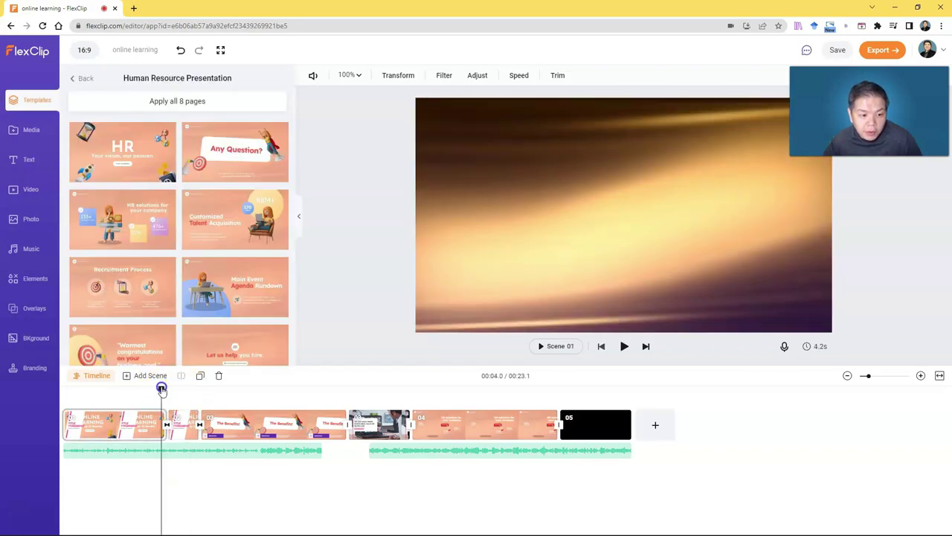
{"action": "left_click", "coordinate": [624, 346]}
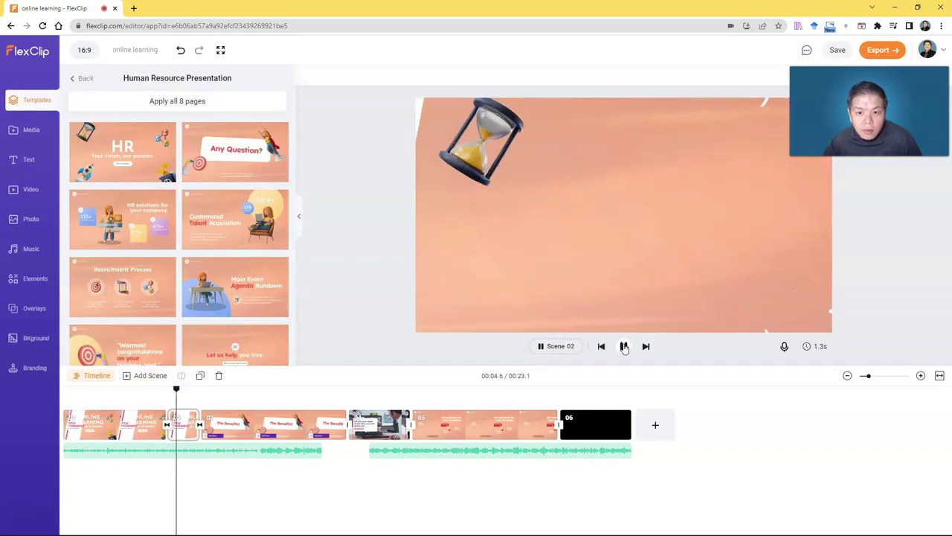
{"action": "left_click", "coordinate": [624, 346]}
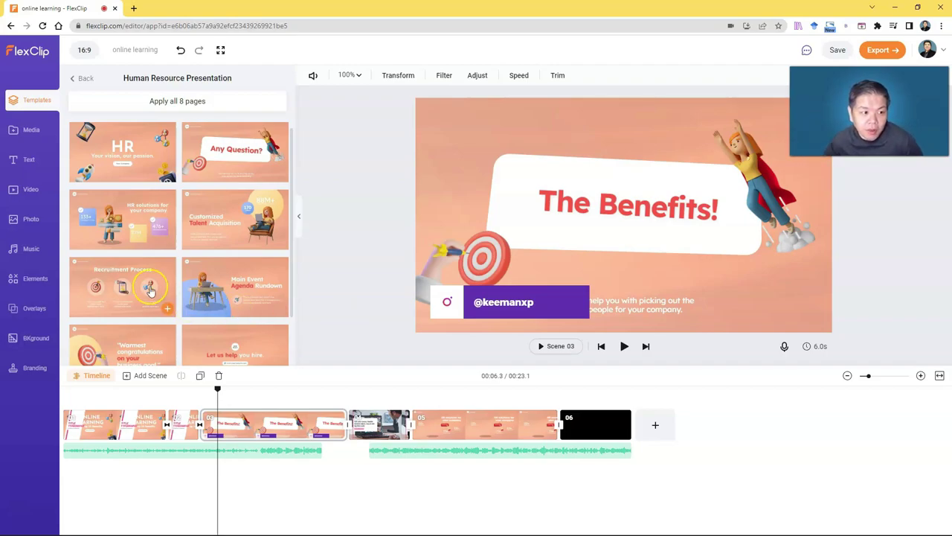
Open the settings for the Waveform Disappear transition between scenes 1 and 2.
{"action": "left_click", "coordinate": [170, 429]}
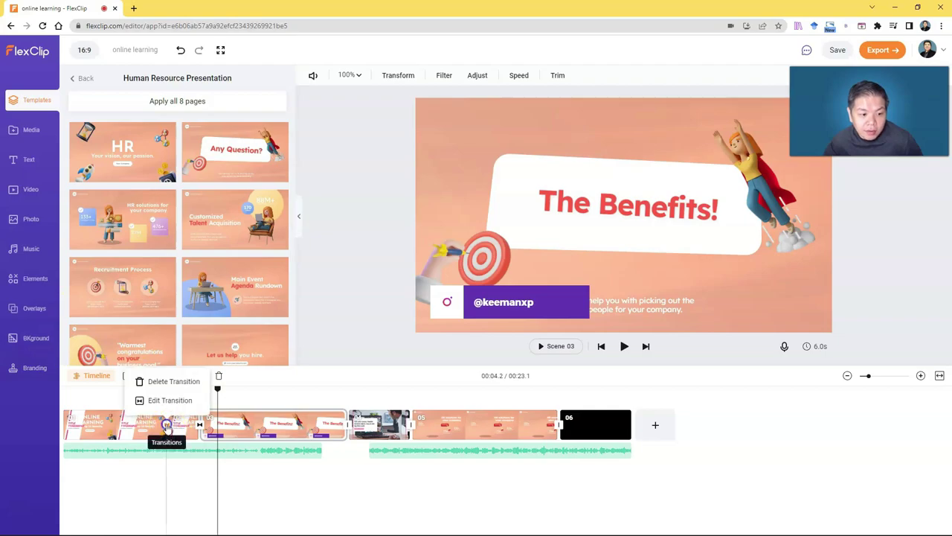
{"action": "left_click", "coordinate": [347, 424]}
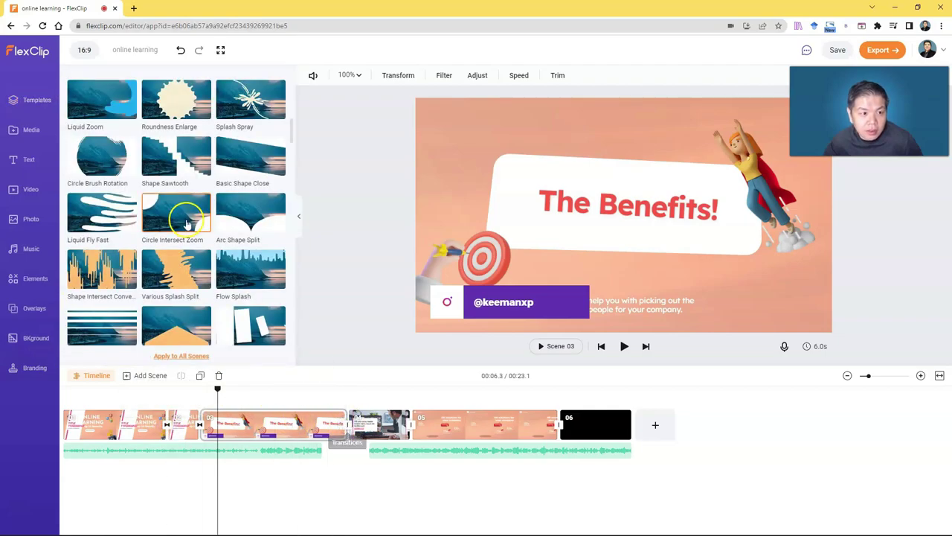
{"action": "mouse_move", "coordinate": [170, 425]}
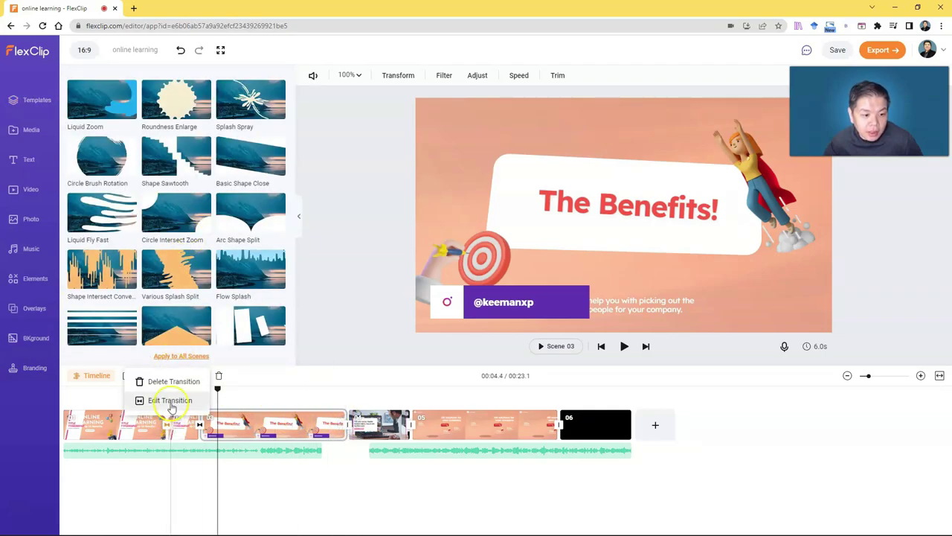
{"action": "left_click", "coordinate": [152, 401]}
{"action": "scroll", "coordinate": [235, 200], "scroll_direction": "up", "scroll_amount": 2}
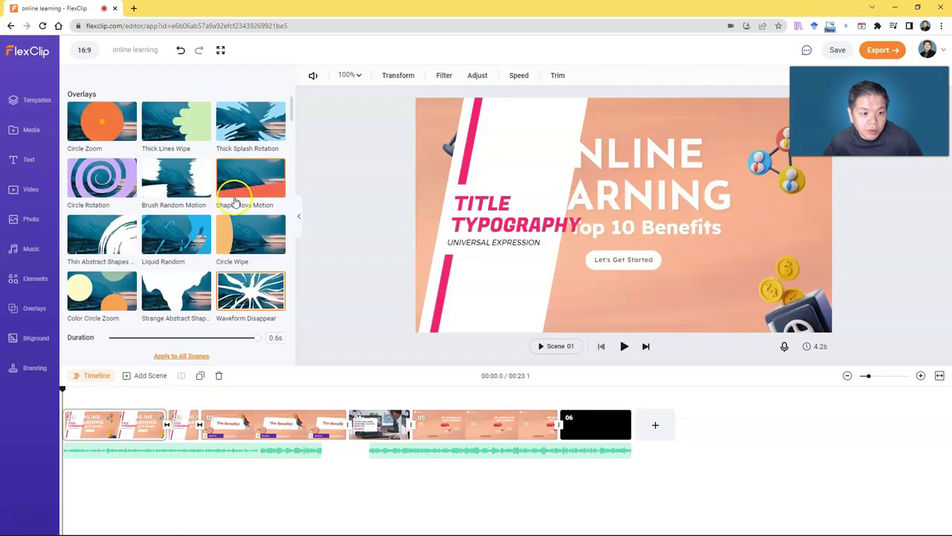
{"action": "scroll", "coordinate": [234, 200], "scroll_direction": "down", "scroll_amount": 2}
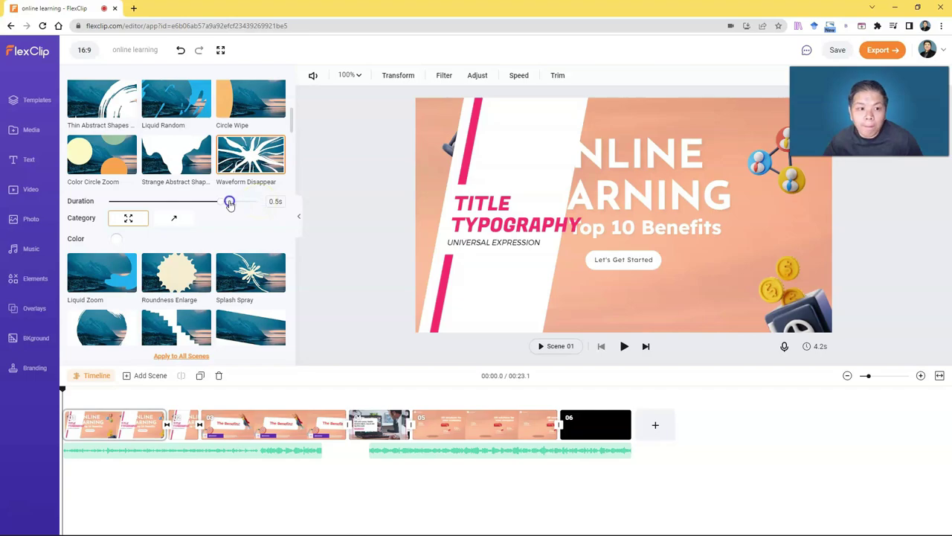
Set the transition duration to 0.6s, browse the Overlays list, and close the settings.
{"action": "left_click_drag", "start_coordinate": [171, 195], "coordinate": [257, 203]}
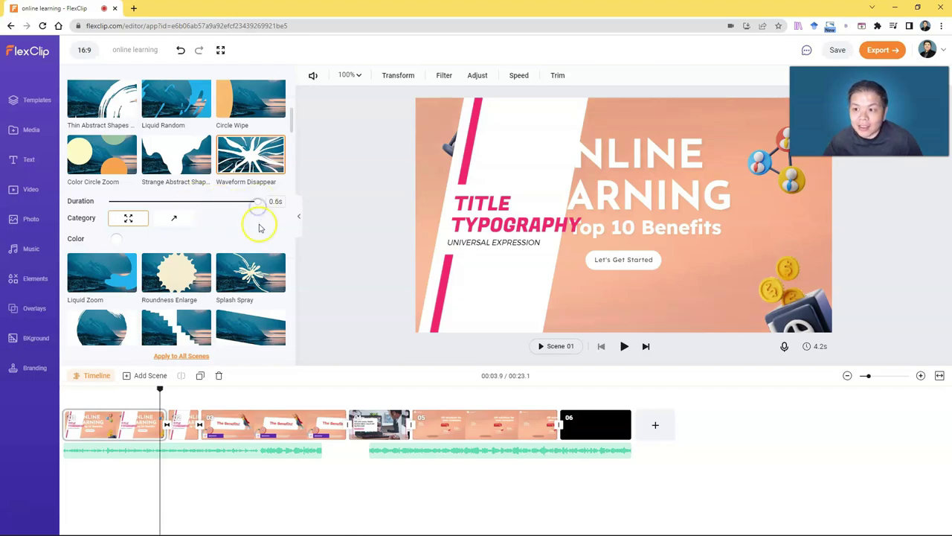
{"action": "scroll", "coordinate": [258, 223], "scroll_direction": "up", "scroll_amount": 5}
{"action": "scroll", "coordinate": [259, 226], "scroll_direction": "up", "scroll_amount": 2}
{"action": "scroll", "coordinate": [258, 227], "scroll_direction": "down", "scroll_amount": 10}
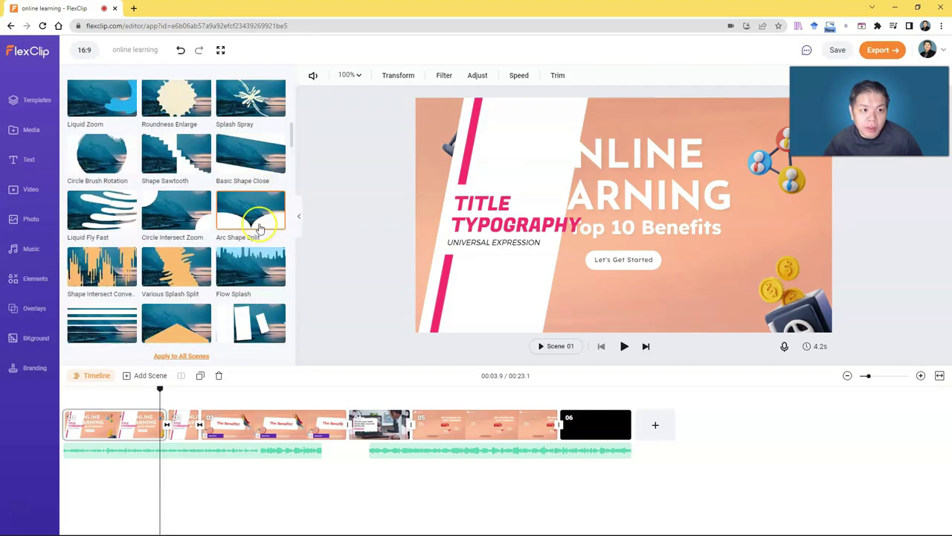
{"action": "scroll", "coordinate": [259, 227], "scroll_direction": "down", "scroll_amount": 10}
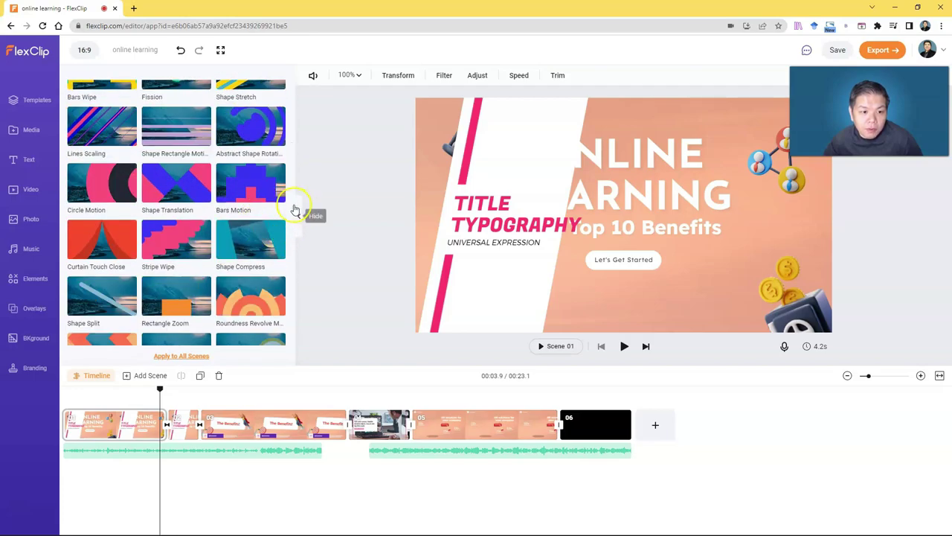
{"action": "left_click_drag", "start_coordinate": [294, 214], "coordinate": [293, 78]}
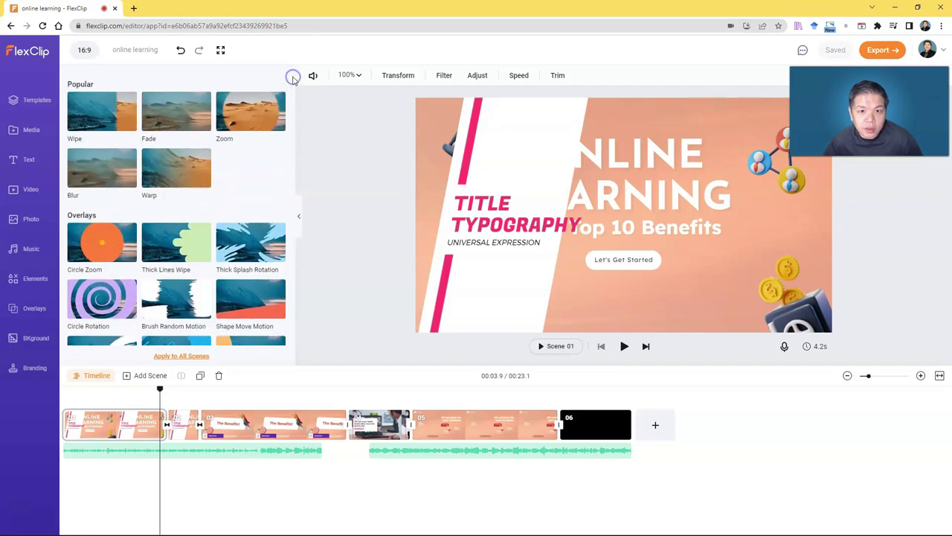
{"action": "left_click", "coordinate": [387, 173]}
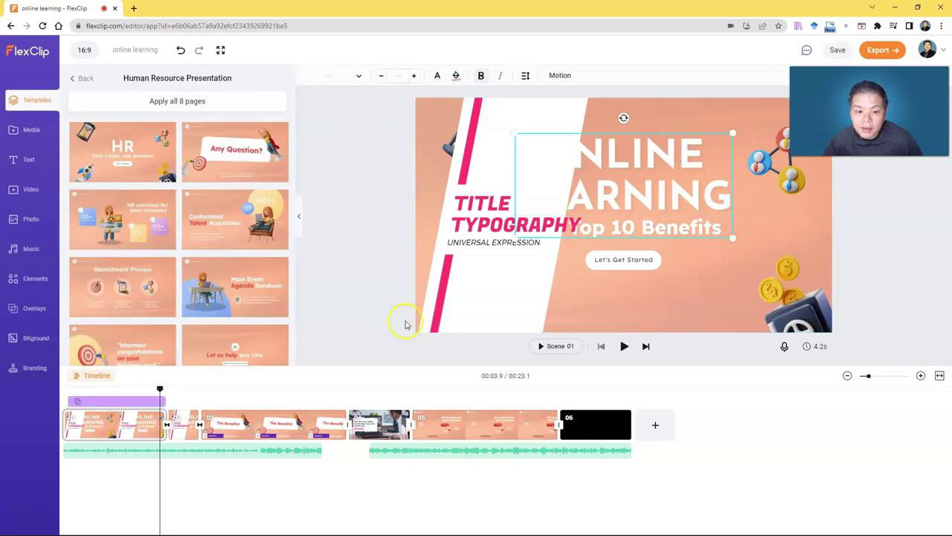
Select scene 3 and review its Filter, Adjust, Speed and Trim options without changing them.
{"action": "left_click", "coordinate": [305, 423]}
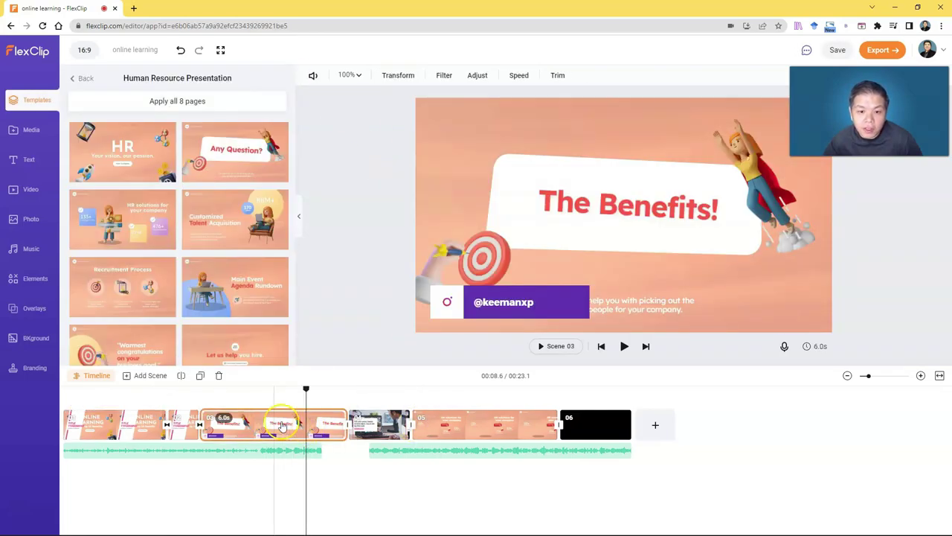
{"action": "left_click", "coordinate": [445, 78]}
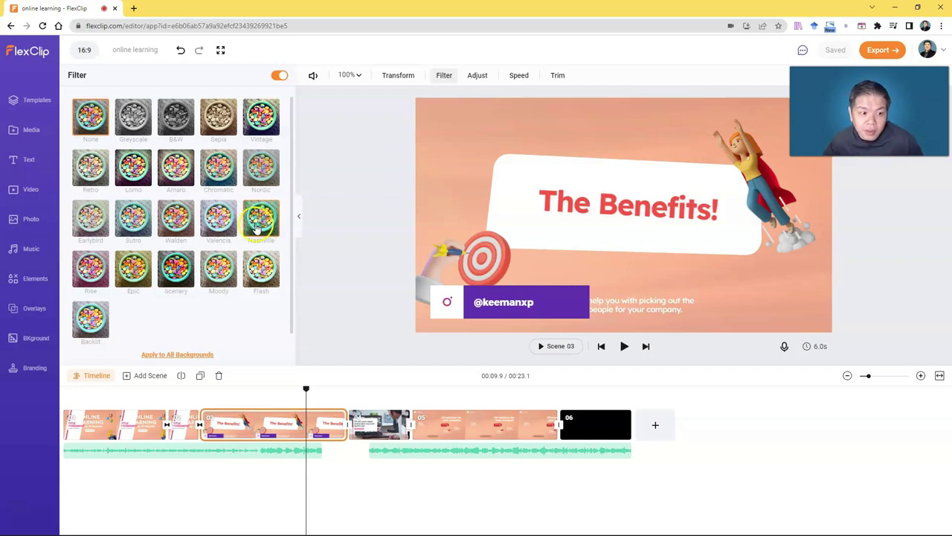
{"action": "left_click", "coordinate": [480, 76]}
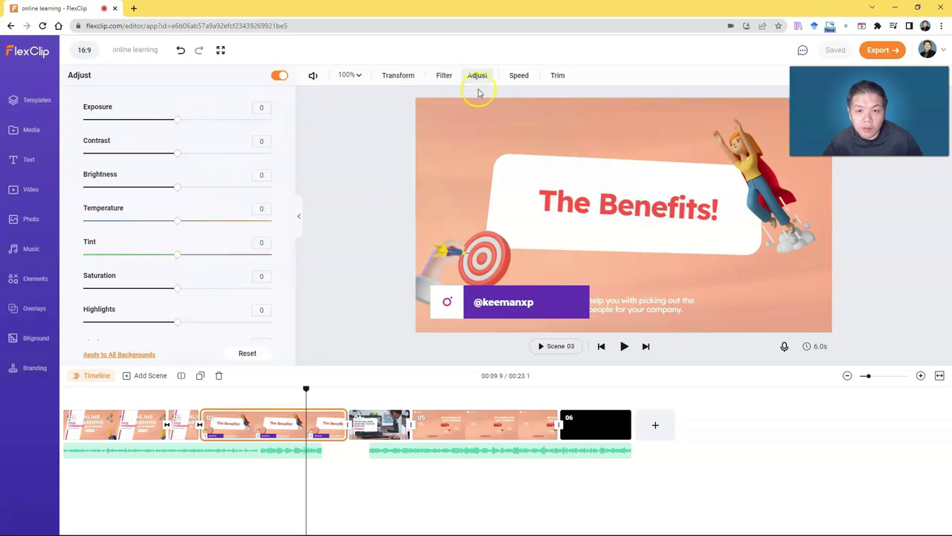
{"action": "left_click", "coordinate": [517, 77]}
{"action": "left_click", "coordinate": [504, 116]}
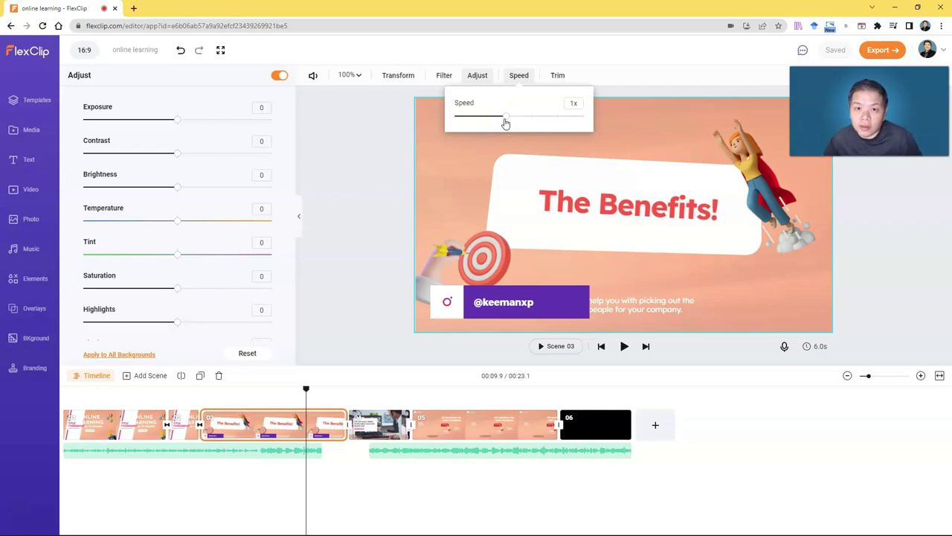
{"action": "left_click", "coordinate": [555, 76]}
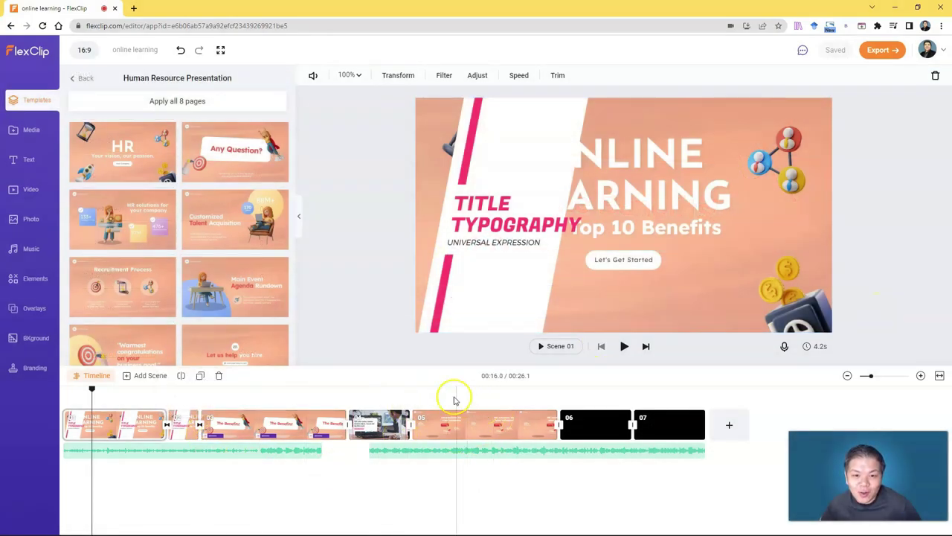
Export the 'online learning' video at 1080p quality.
{"action": "left_click", "coordinate": [880, 51]}
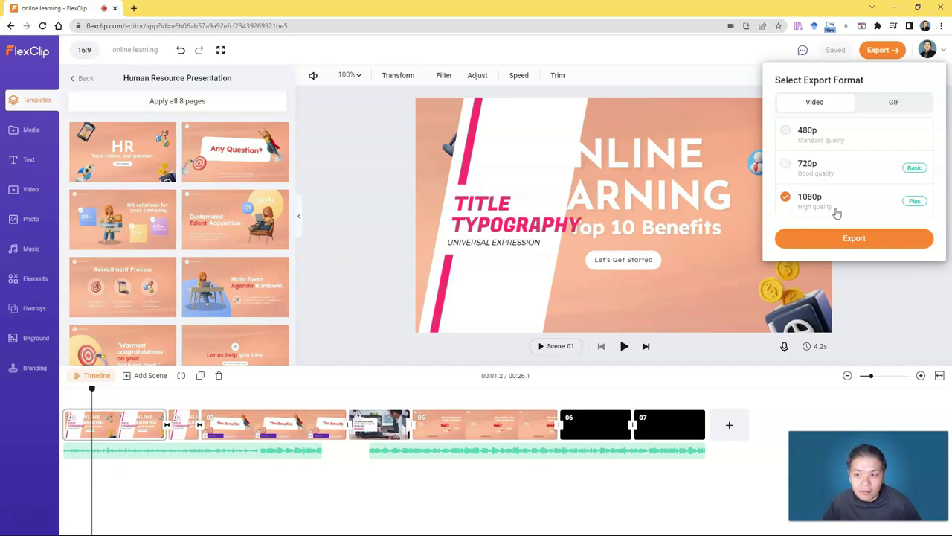
{"action": "left_click", "coordinate": [854, 238]}
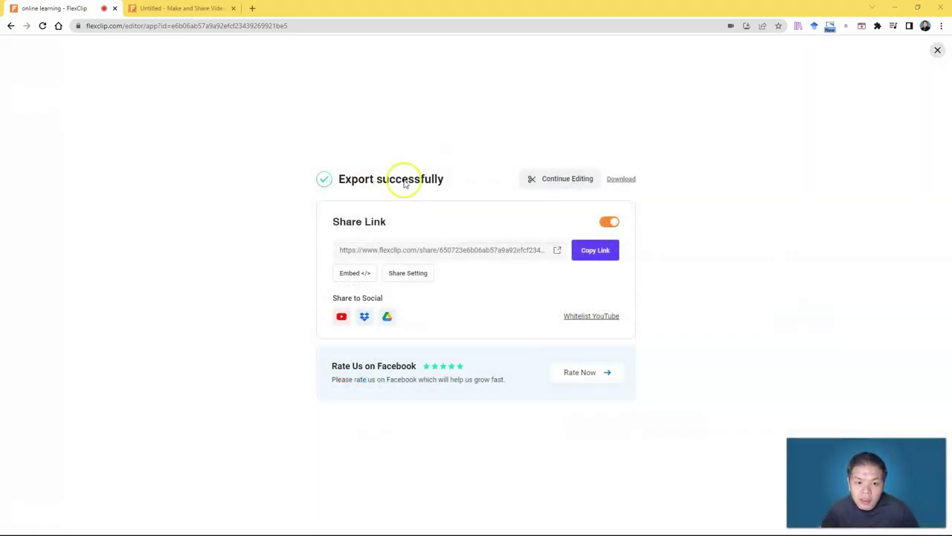
Download the exported MP4 and toggle the Share Link off and back on.
{"action": "left_click", "coordinate": [621, 179]}
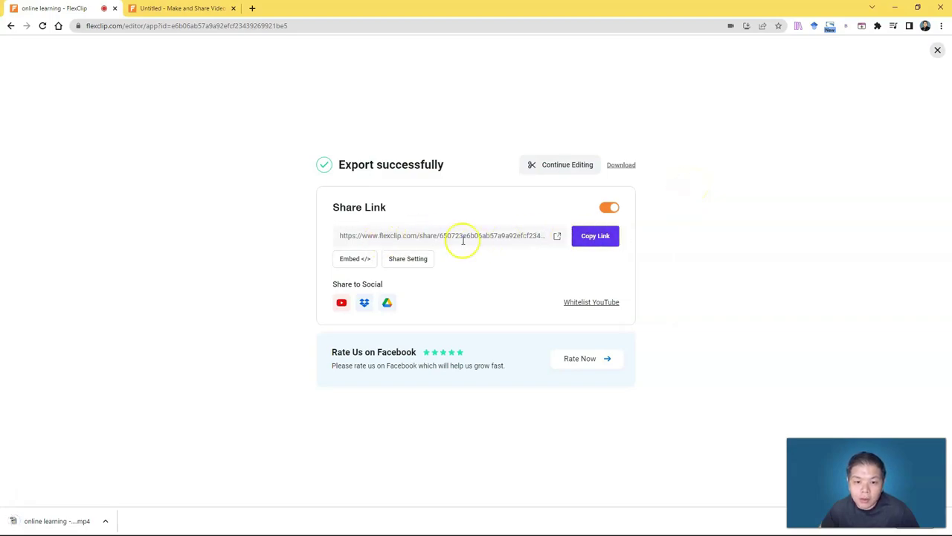
{"action": "left_click", "coordinate": [610, 208]}
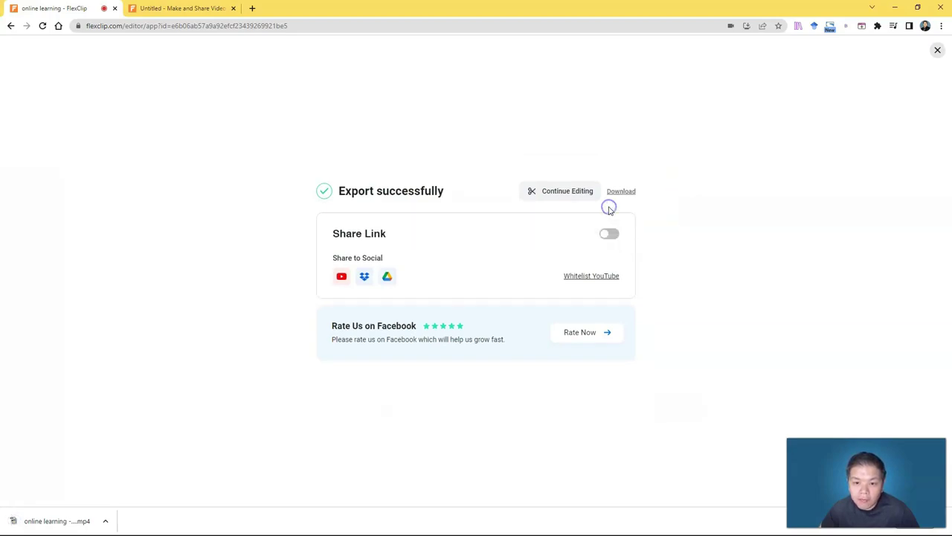
{"action": "left_click", "coordinate": [607, 233]}
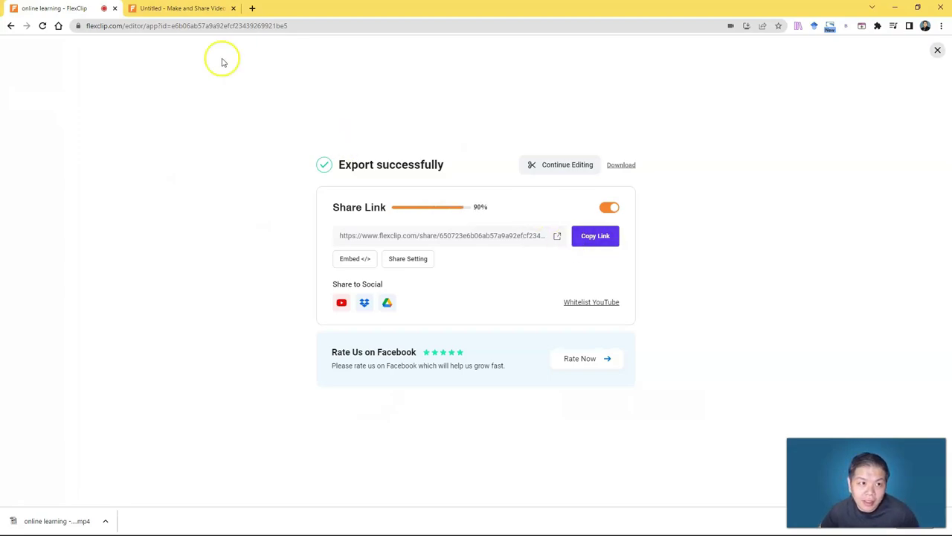
Play and pause the video on its shared page, then view and dismiss the embed code.
{"action": "left_click", "coordinate": [186, 8]}
{"action": "left_click", "coordinate": [474, 247]}
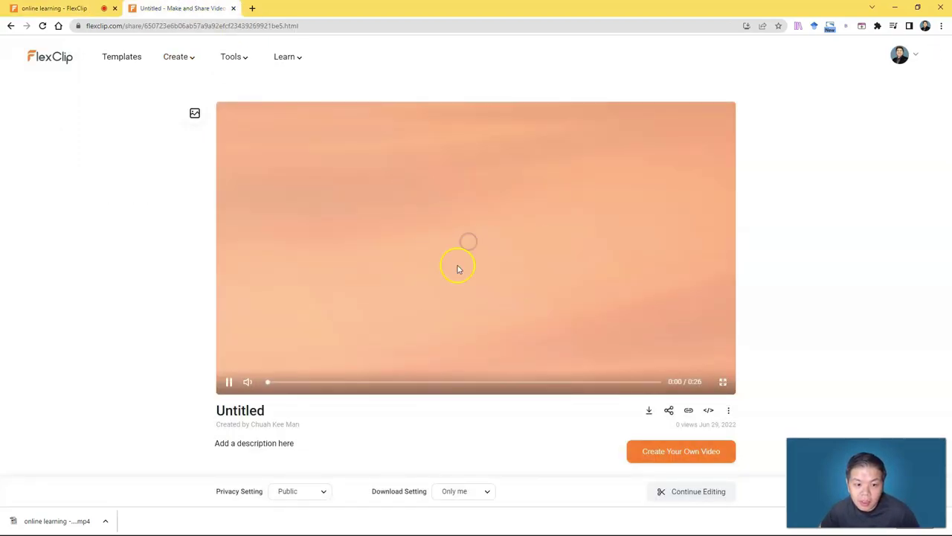
{"action": "left_click", "coordinate": [229, 383]}
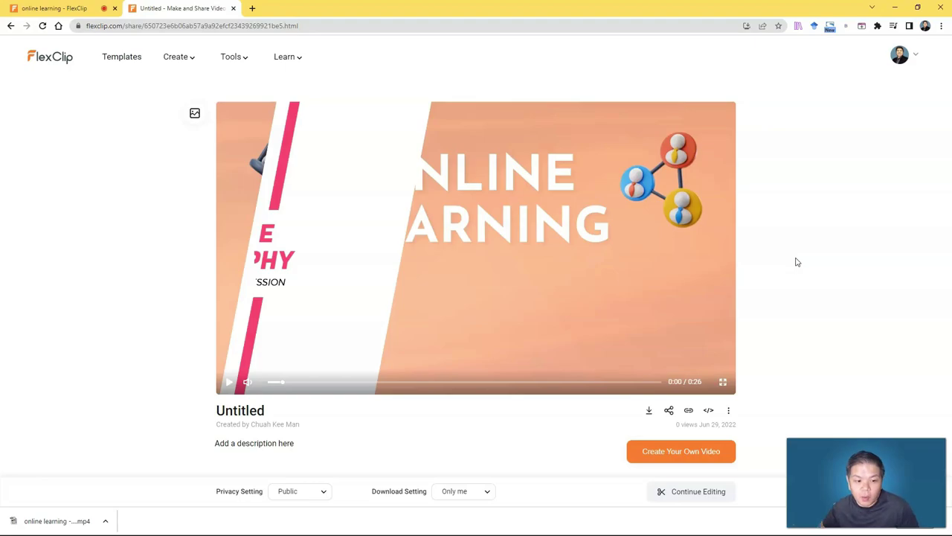
{"action": "left_click", "coordinate": [52, 8]}
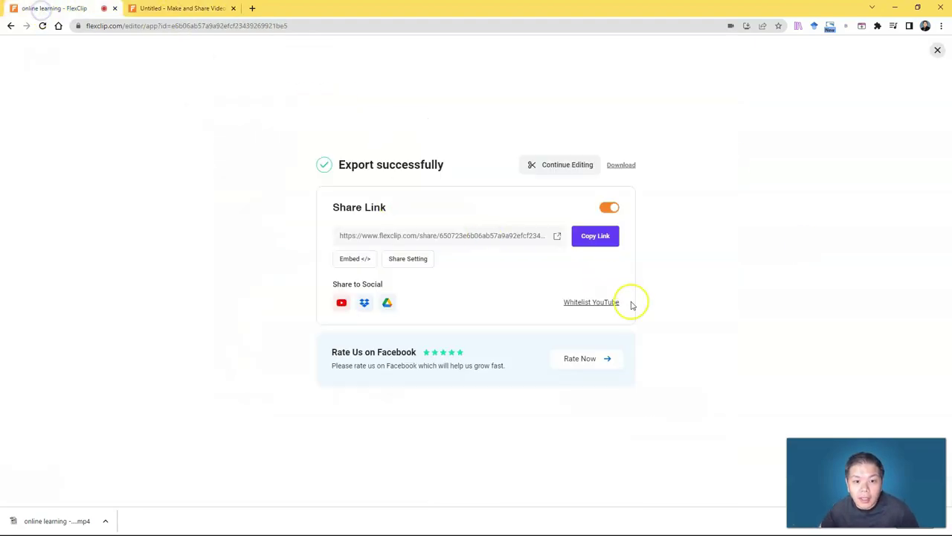
{"action": "left_click", "coordinate": [355, 258]}
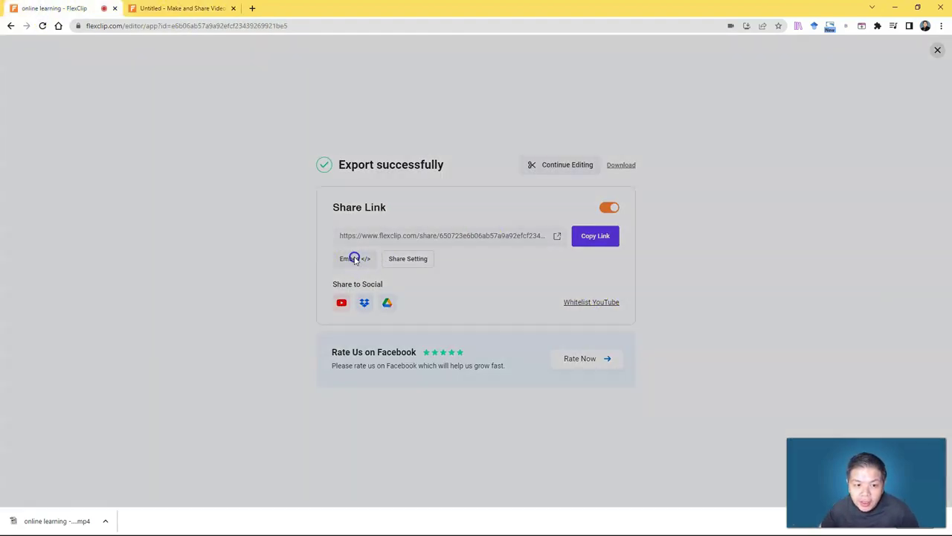
{"action": "left_click", "coordinate": [494, 325]}
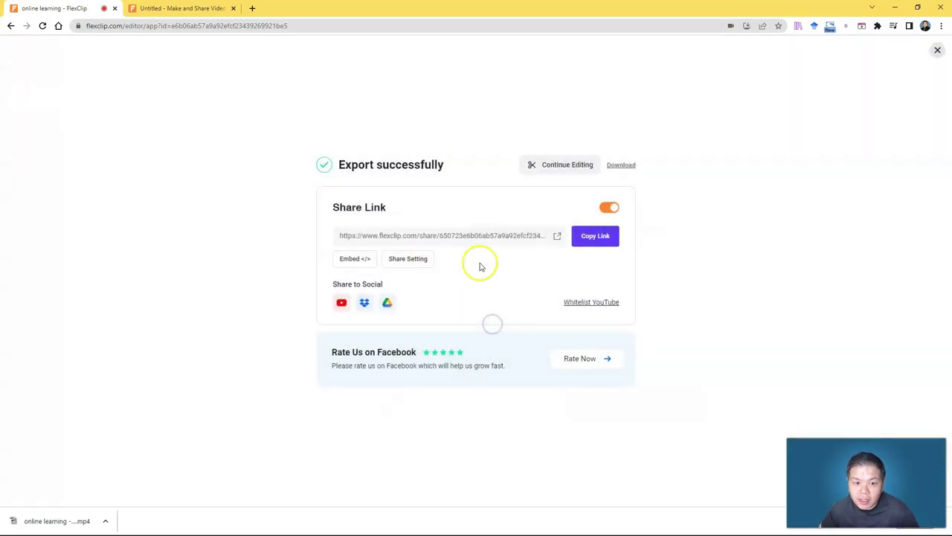